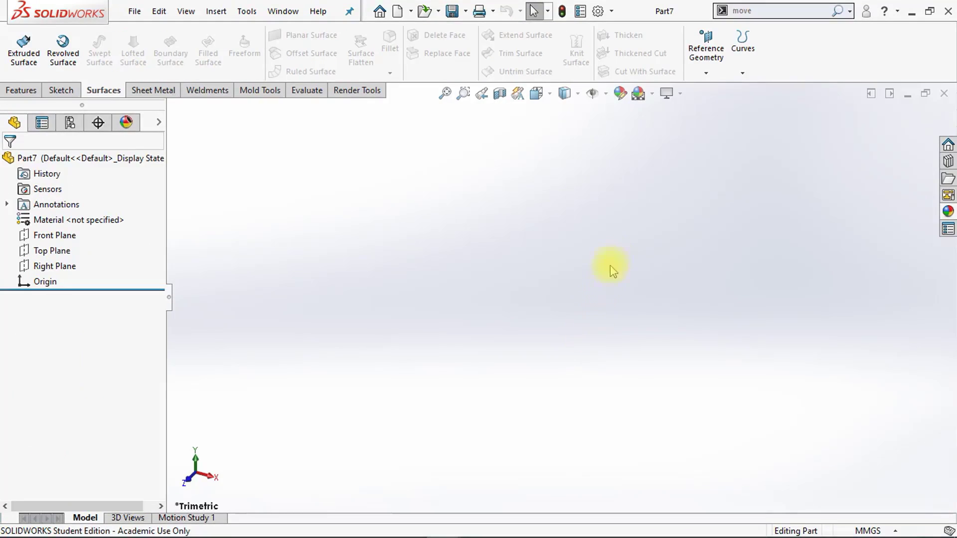
Apply the Plain White scene background and start a sketch on the Top Plane
{"action": "left_click", "coordinate": [652, 95]}
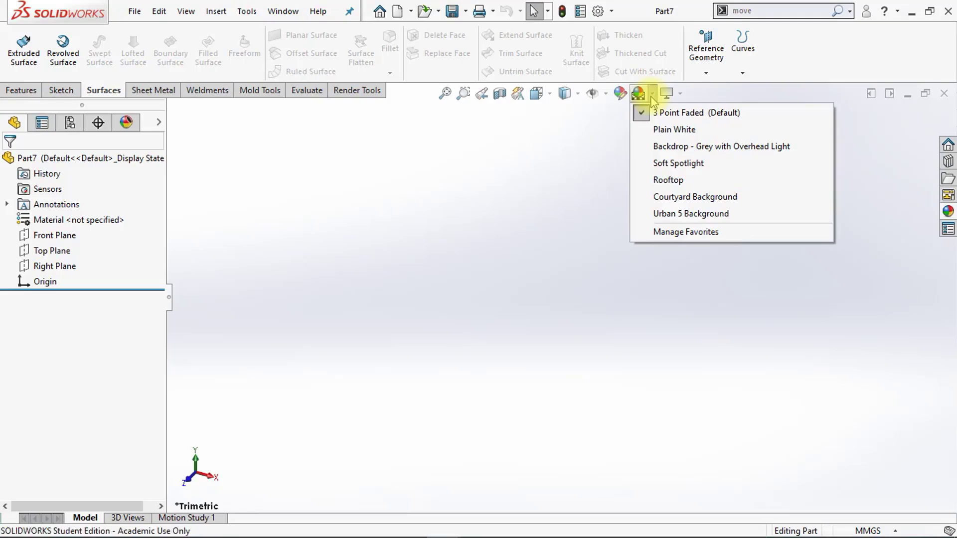
{"action": "left_click", "coordinate": [663, 133]}
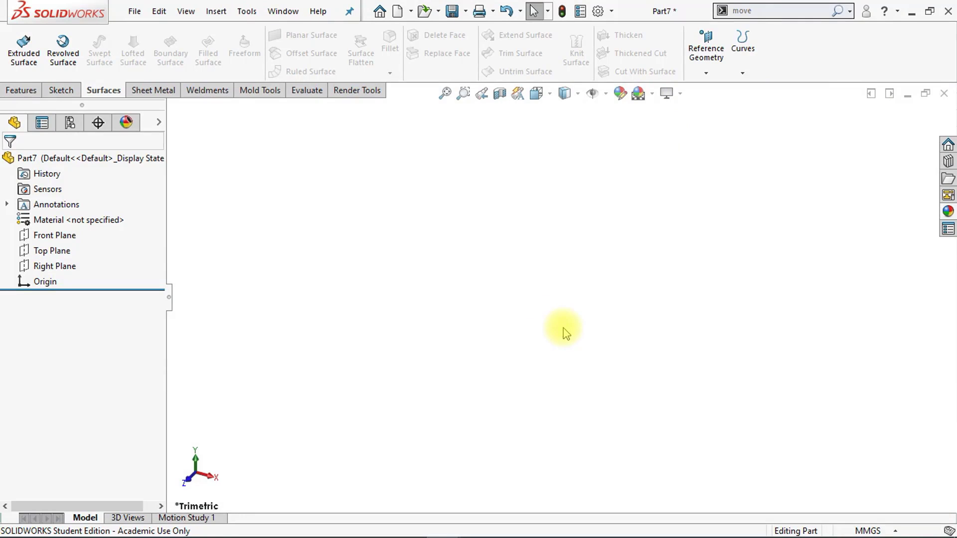
{"action": "left_click", "coordinate": [59, 259]}
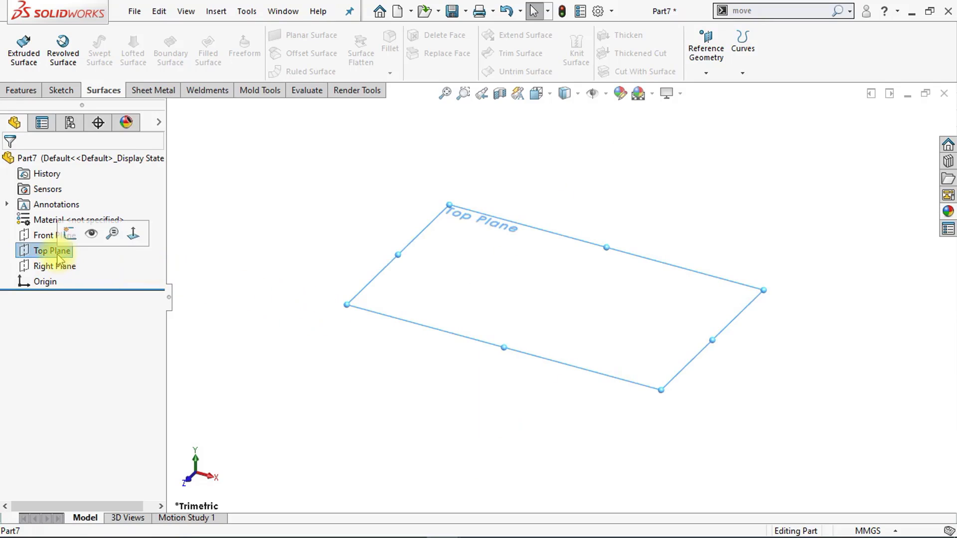
{"action": "left_click", "coordinate": [71, 239]}
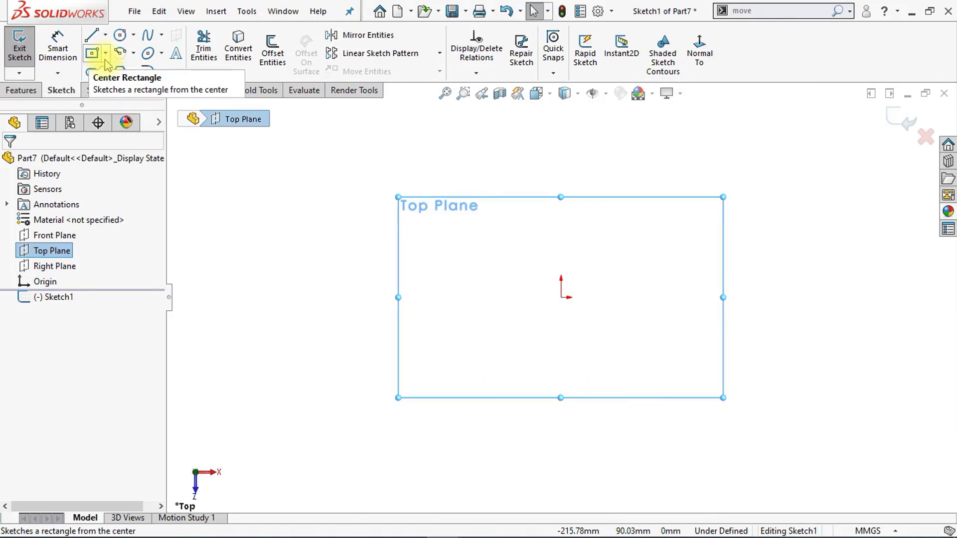
Sketch a center rectangle about 40 mm wide and 53 mm high, centred about 80 mm left of the origin, as construction geometry
{"action": "left_click", "coordinate": [105, 53]}
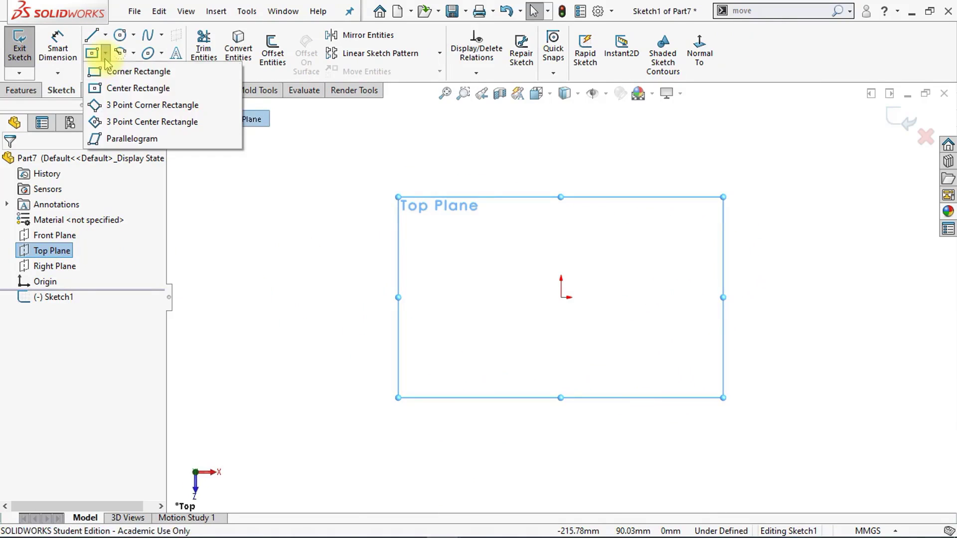
{"action": "left_click", "coordinate": [130, 89]}
{"action": "left_click", "coordinate": [414, 297]}
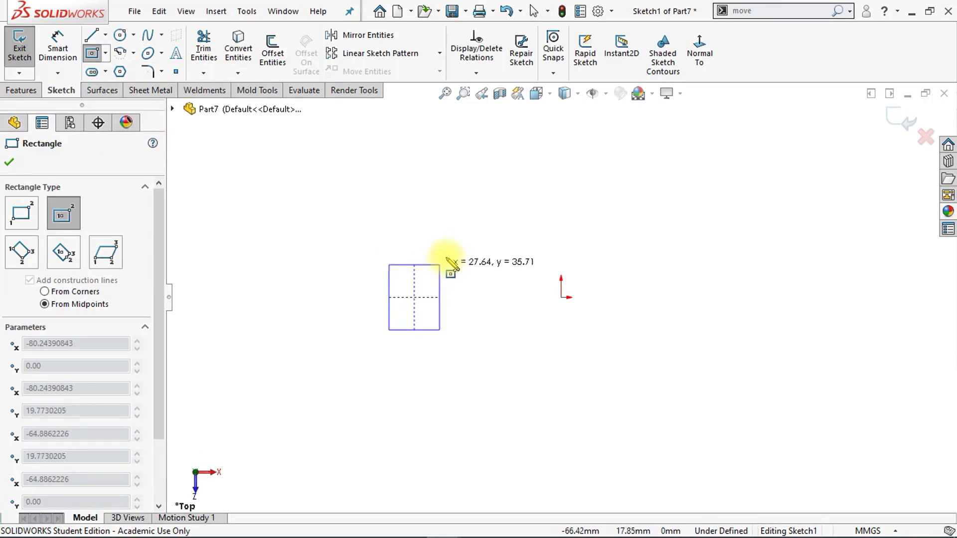
{"action": "left_click", "coordinate": [452, 249]}
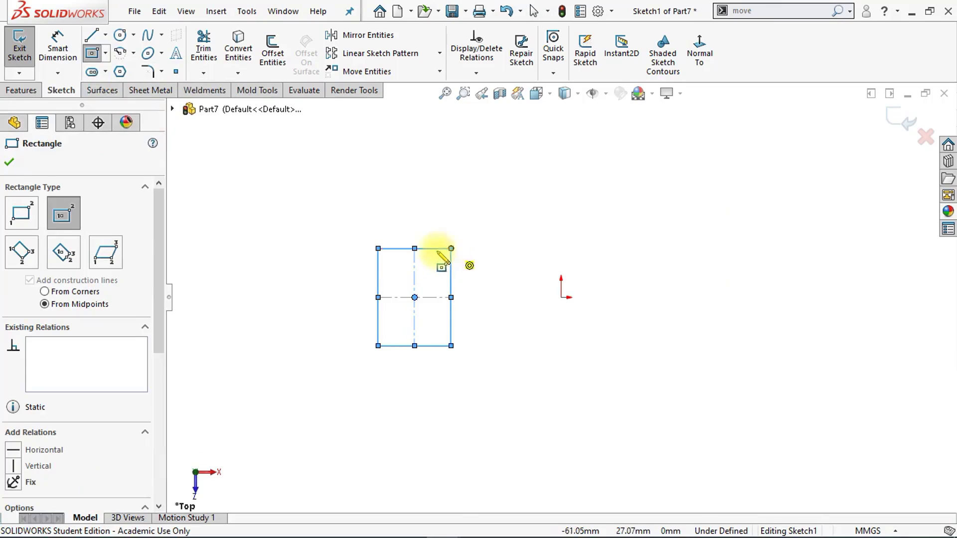
{"action": "left_click_drag", "start_coordinate": [155, 335], "coordinate": [156, 350]}
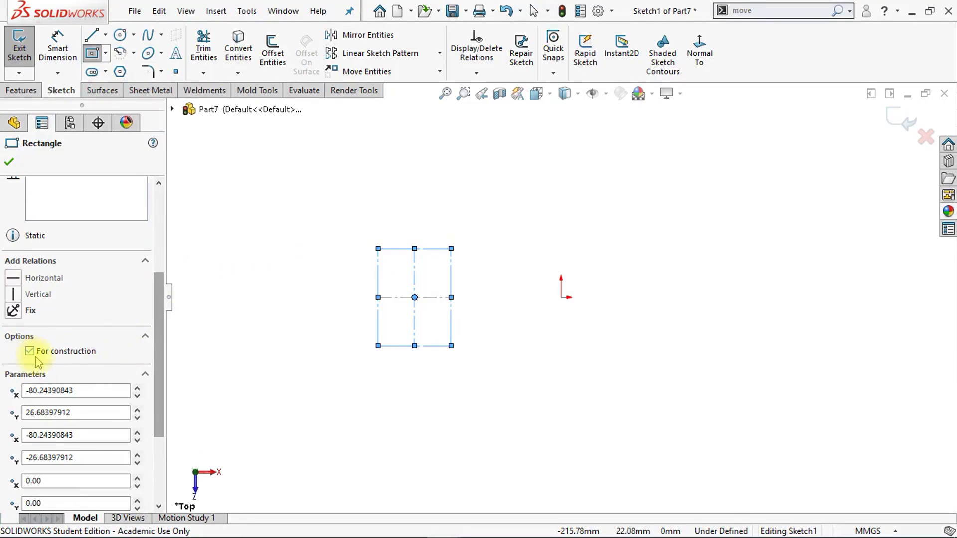
{"action": "left_click", "coordinate": [10, 164]}
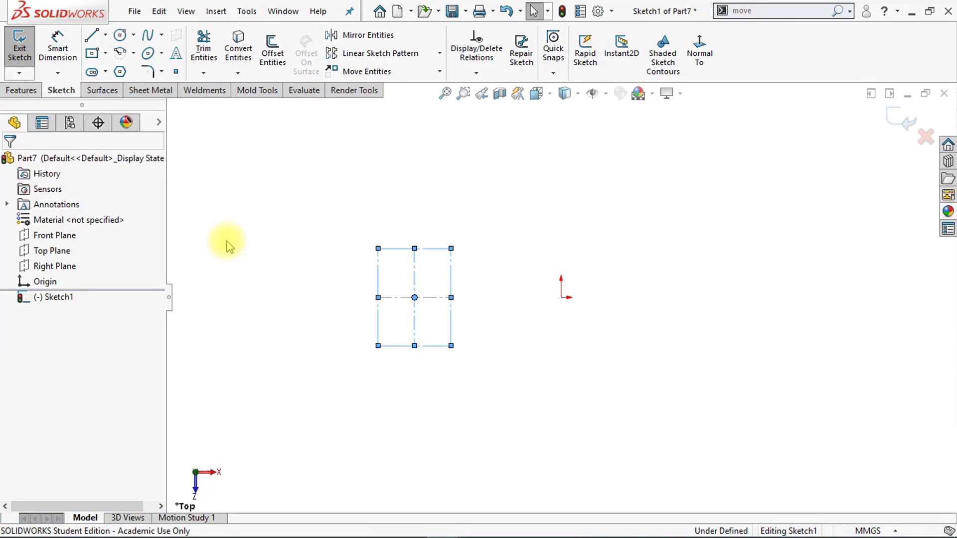
Add a horizontal relation between the rectangle's centre point and the origin
{"action": "left_click", "coordinate": [414, 298]}
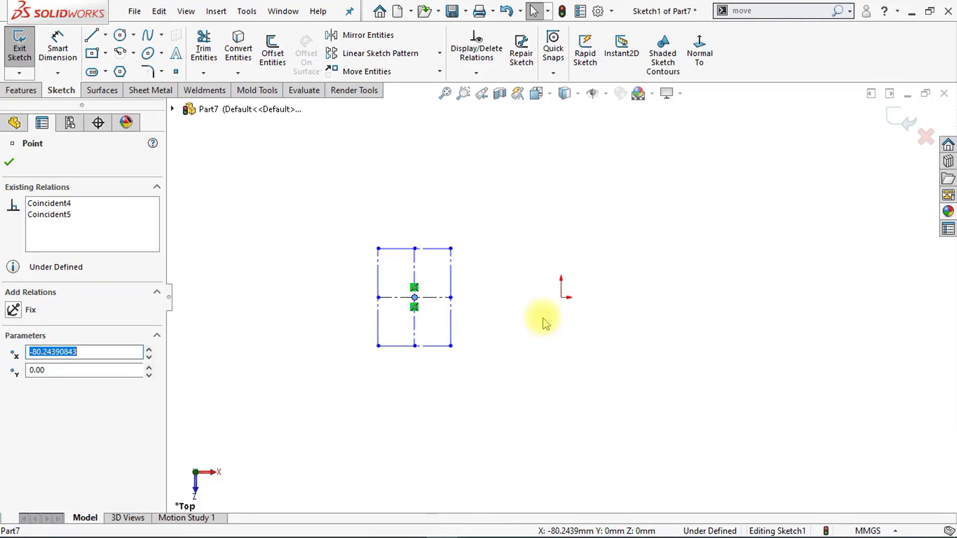
{"action": "left_click", "coordinate": [562, 298], "text": "ctrl"}
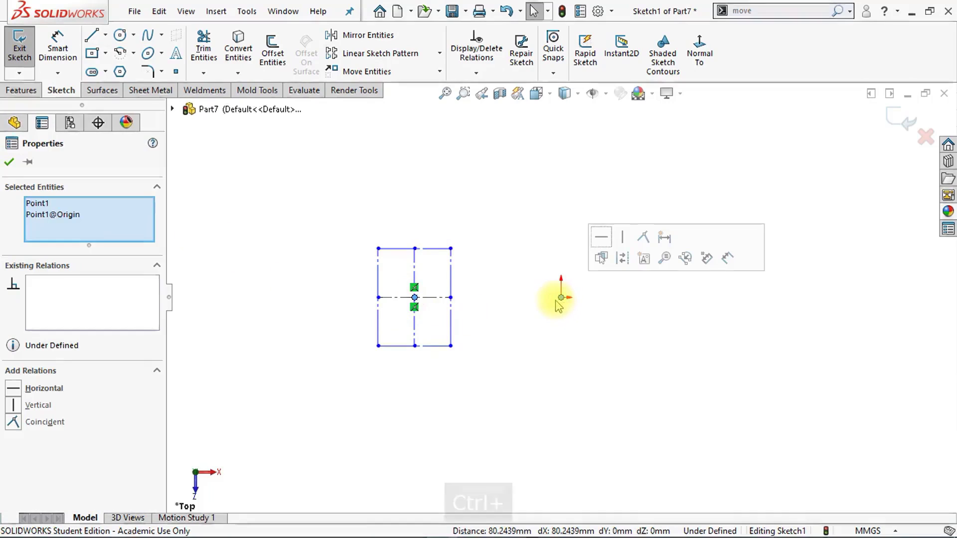
{"action": "left_click", "coordinate": [598, 241]}
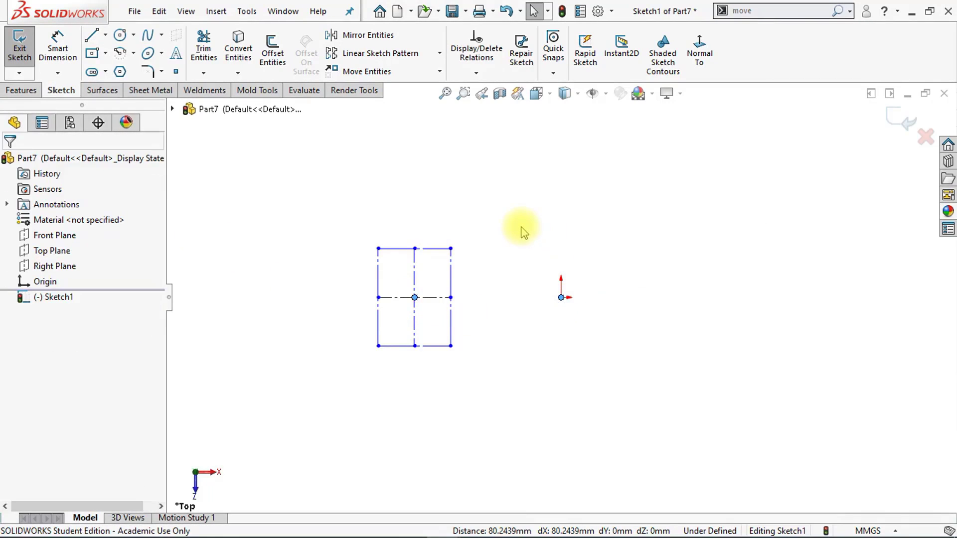
Make the rectangle's upper and right sides equal in length so it forms a square
{"action": "left_click", "coordinate": [437, 248], "text": "ctrl"}
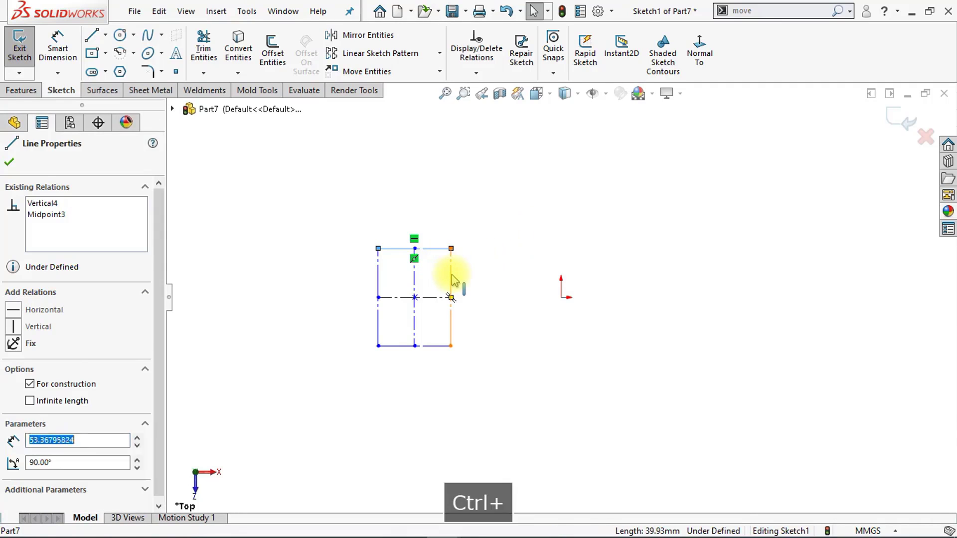
{"action": "left_click", "coordinate": [452, 278], "text": "ctrl"}
{"action": "left_click", "coordinate": [598, 213]}
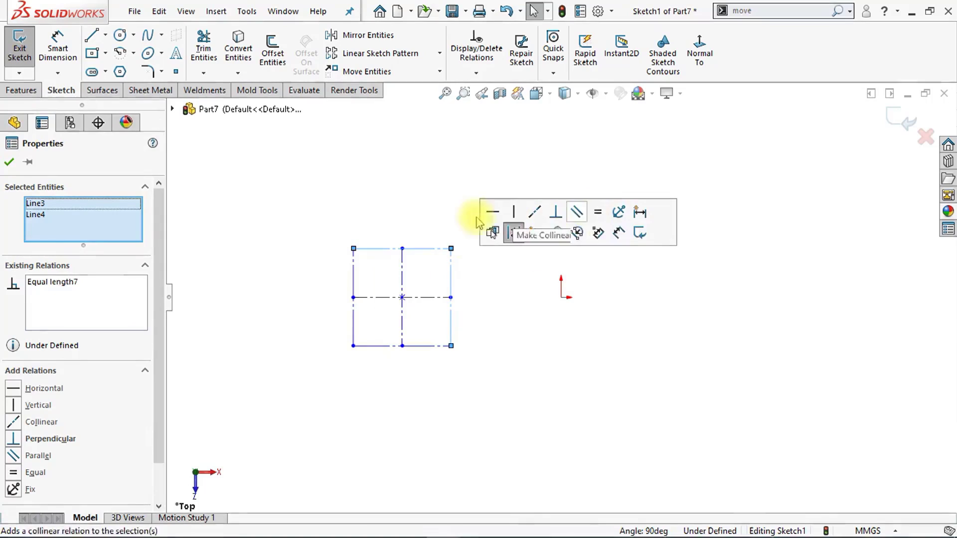
{"action": "left_click", "coordinate": [444, 214]}
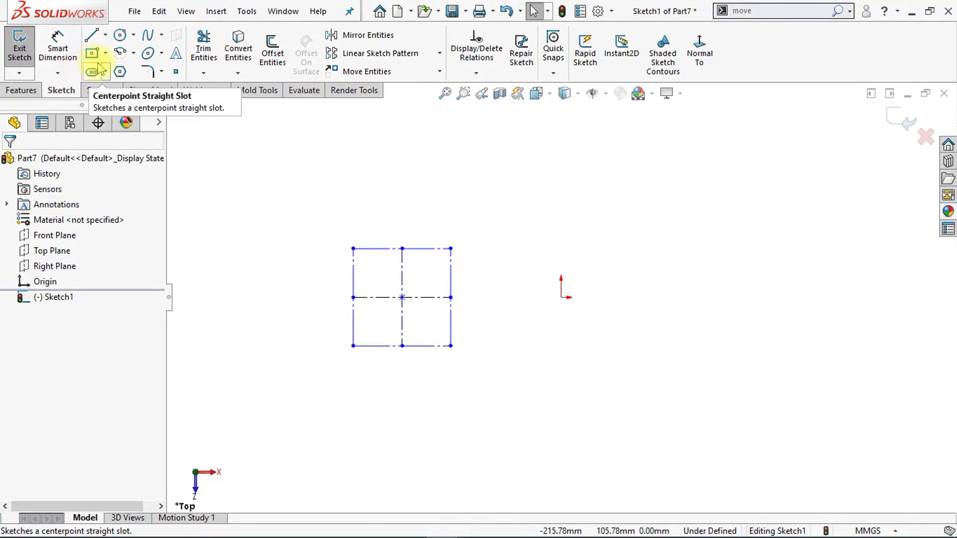
Sketch a 3 Point Arc of about 53 mm radius between the square's two left corners, bulging into the square
{"action": "left_click", "coordinate": [135, 55]}
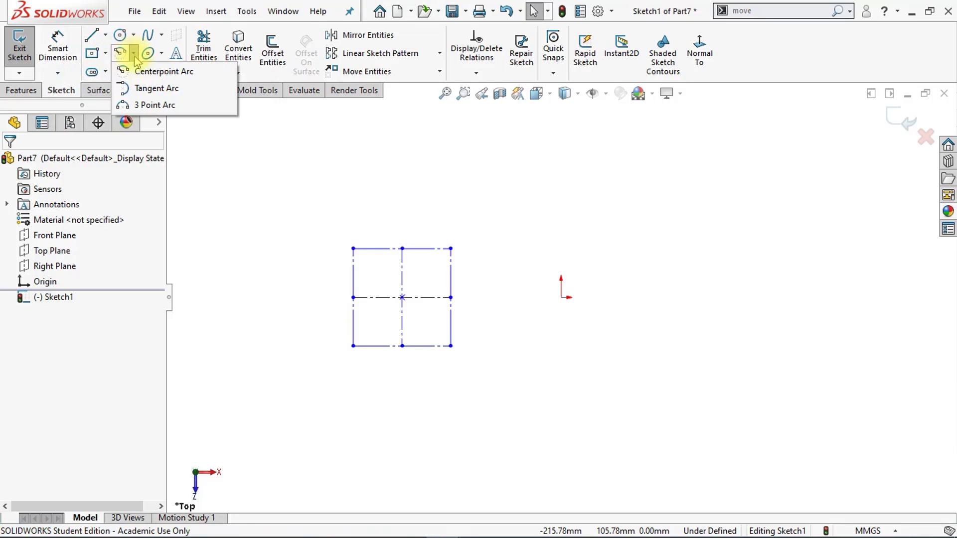
{"action": "left_click", "coordinate": [149, 106]}
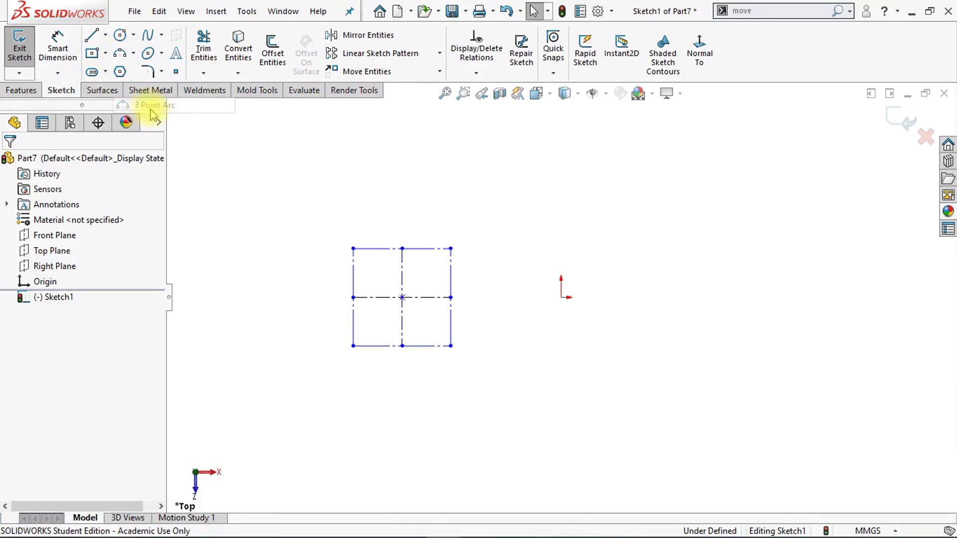
{"action": "left_click", "coordinate": [353, 248]}
{"action": "left_click", "coordinate": [353, 345]}
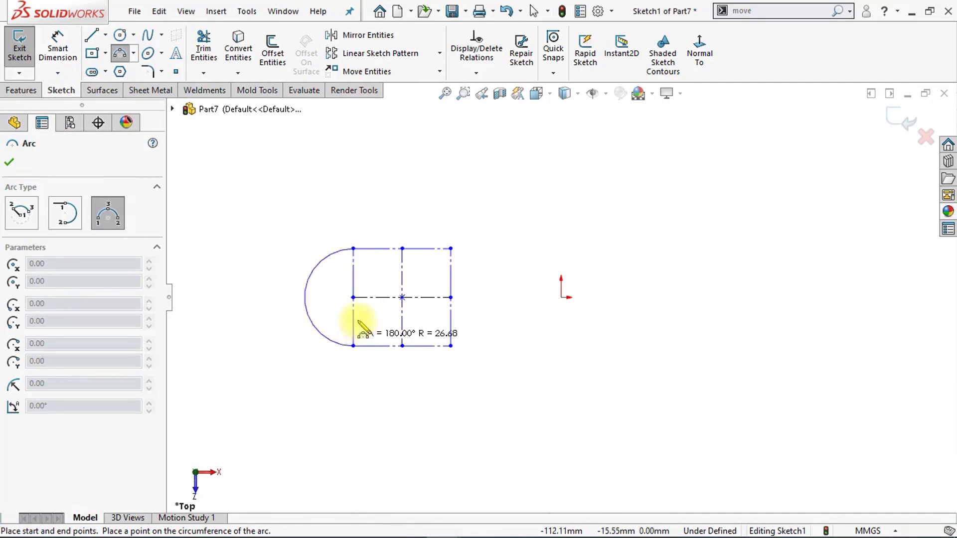
{"action": "left_click", "coordinate": [365, 317]}
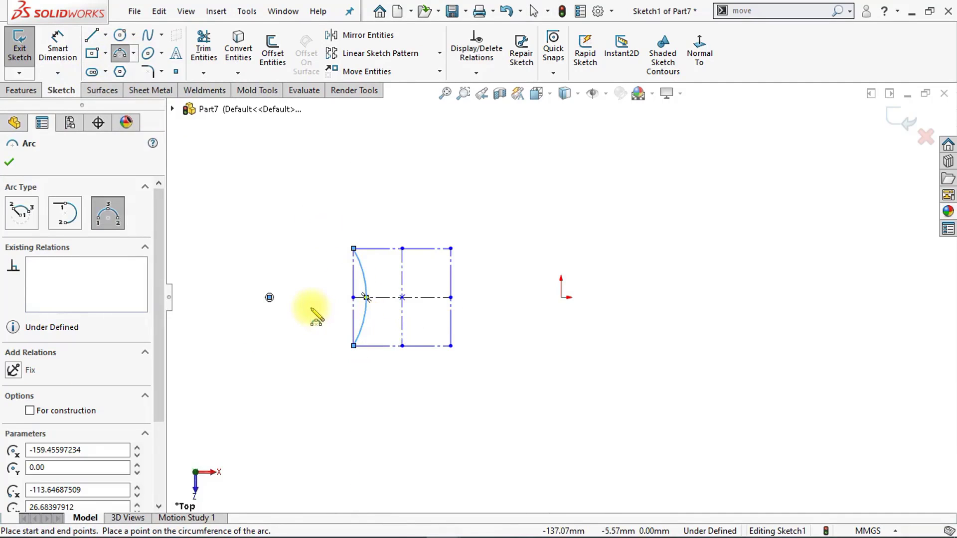
{"action": "key", "text": "Escape"}
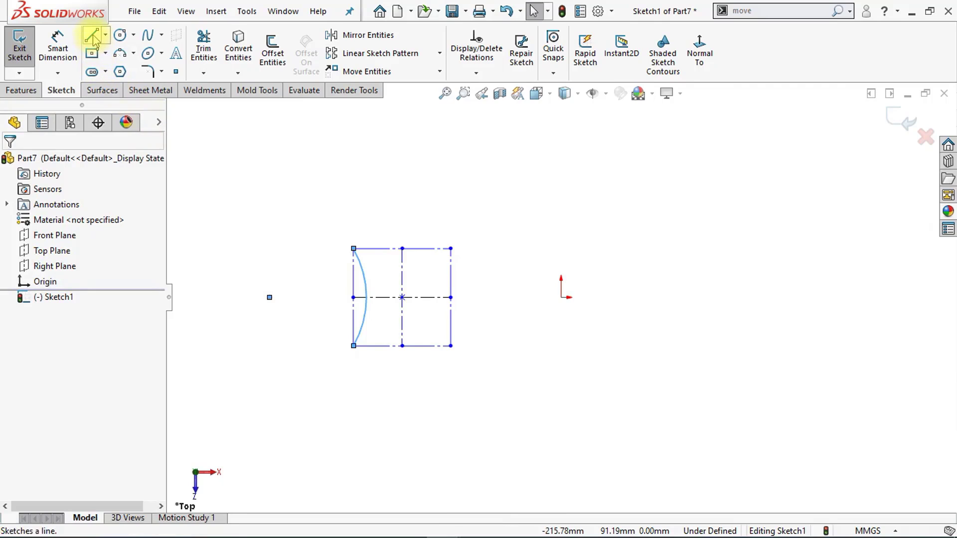
Sketch a line about 48 mm long from the square's upper-left corner, sloping upward to the right
{"action": "key", "text": "l"}
{"action": "left_click", "coordinate": [353, 248]}
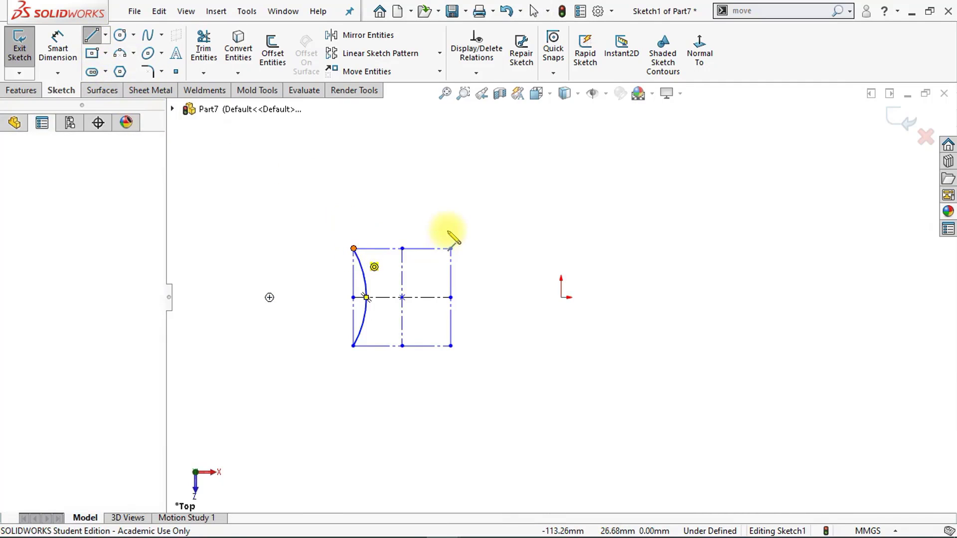
{"action": "left_click", "coordinate": [438, 225]}
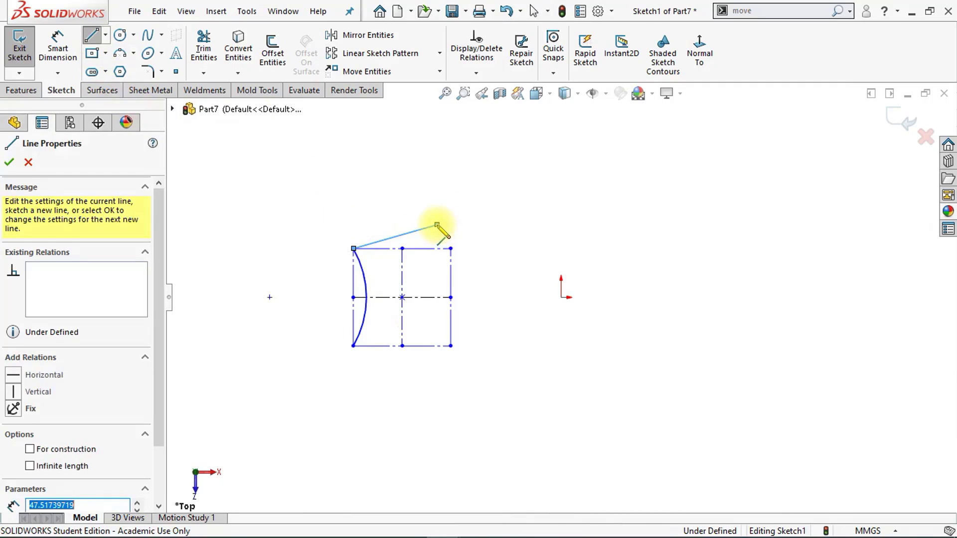
{"action": "key", "text": "Escape"}
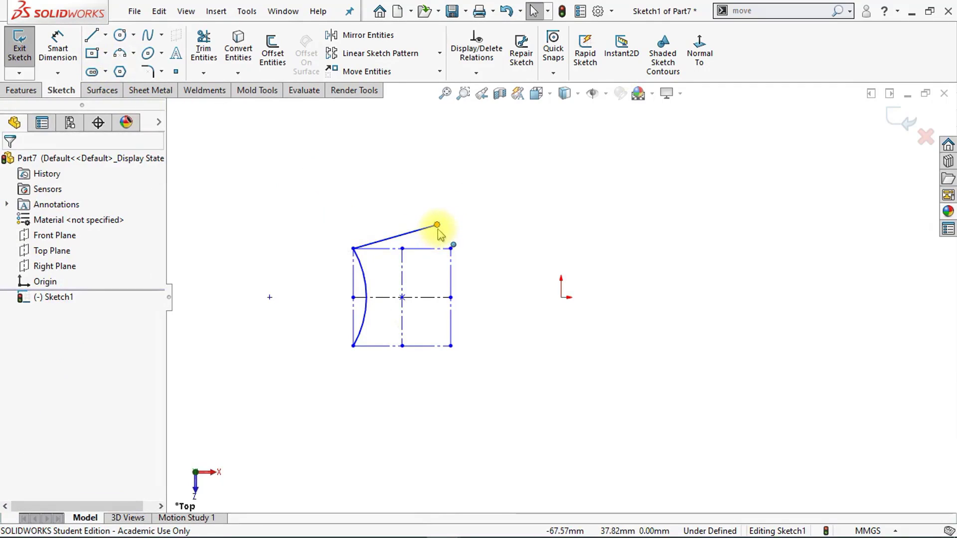
Add a vertical relation between the sloped line's free endpoint and the square's upper-right corner
{"action": "left_click", "coordinate": [437, 225]}
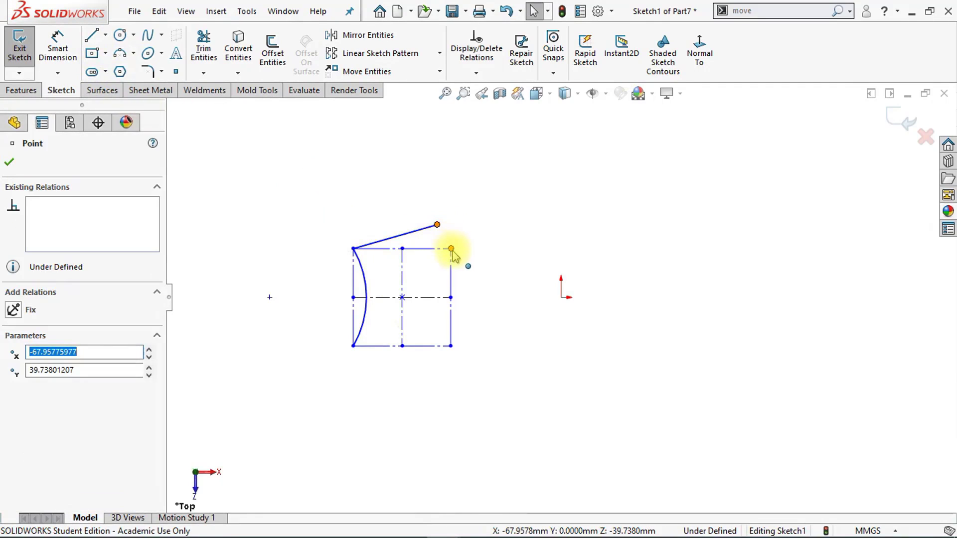
{"action": "left_click", "coordinate": [451, 249], "text": "ctrl"}
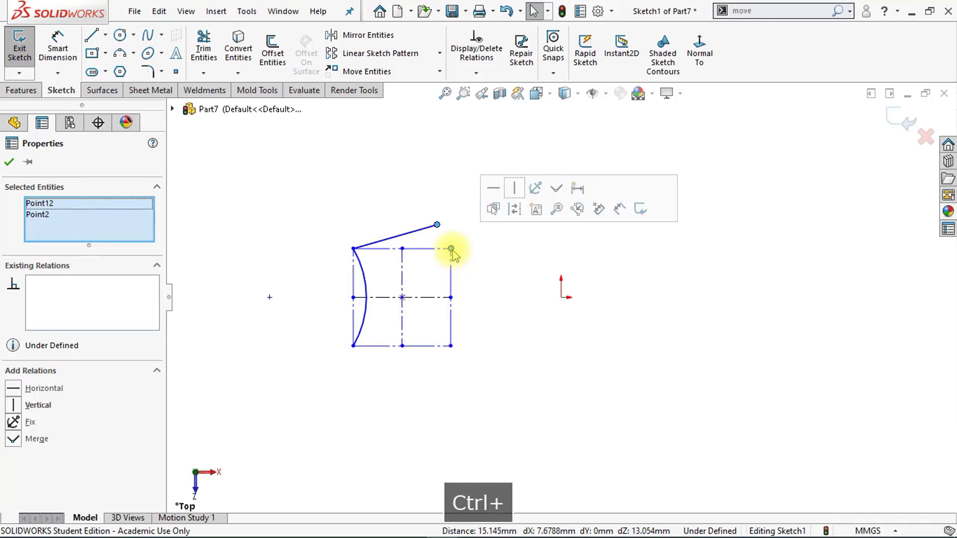
{"action": "left_click", "coordinate": [514, 195]}
{"action": "left_click", "coordinate": [512, 252]}
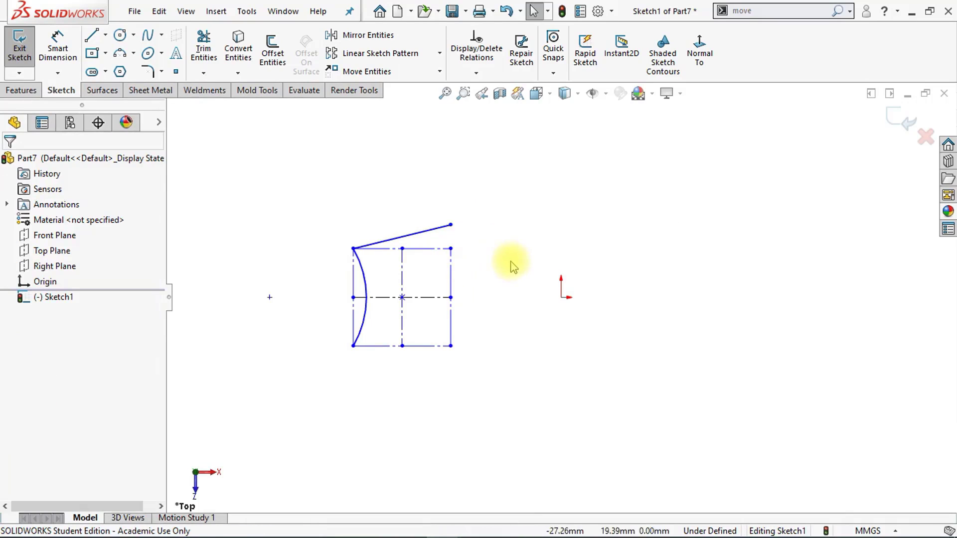
Mirror a copy of the sloped line about the square's horizontal construction centreline
{"action": "left_click", "coordinate": [367, 35]}
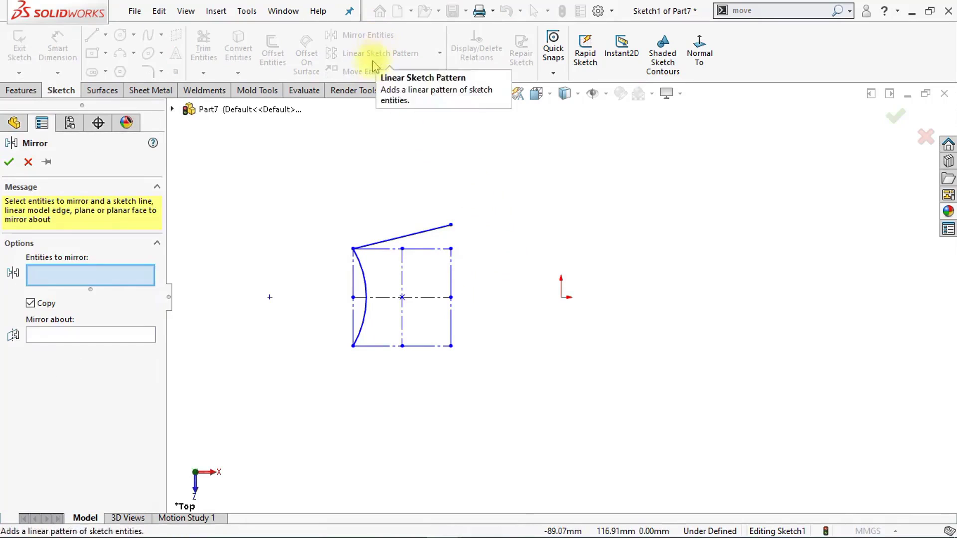
{"action": "left_click", "coordinate": [414, 234]}
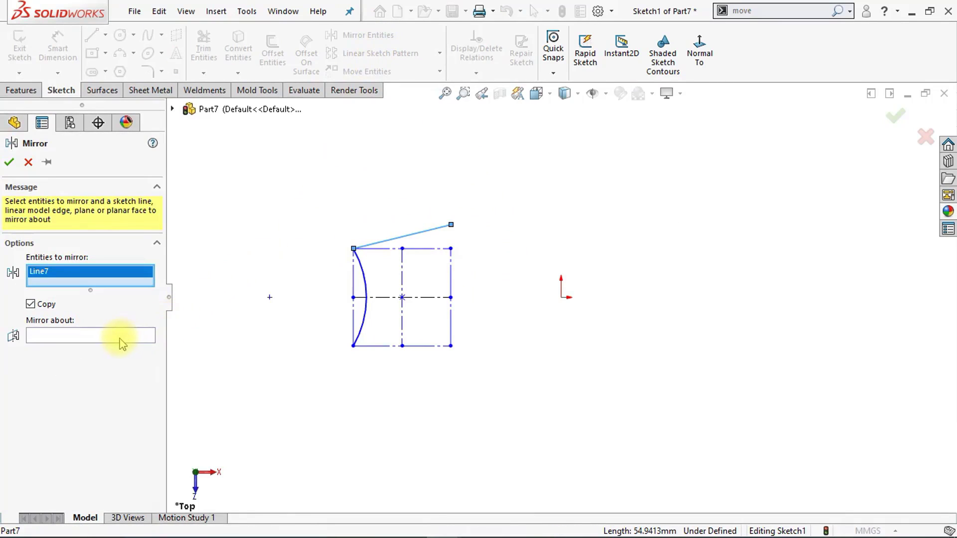
{"action": "left_click", "coordinate": [79, 336]}
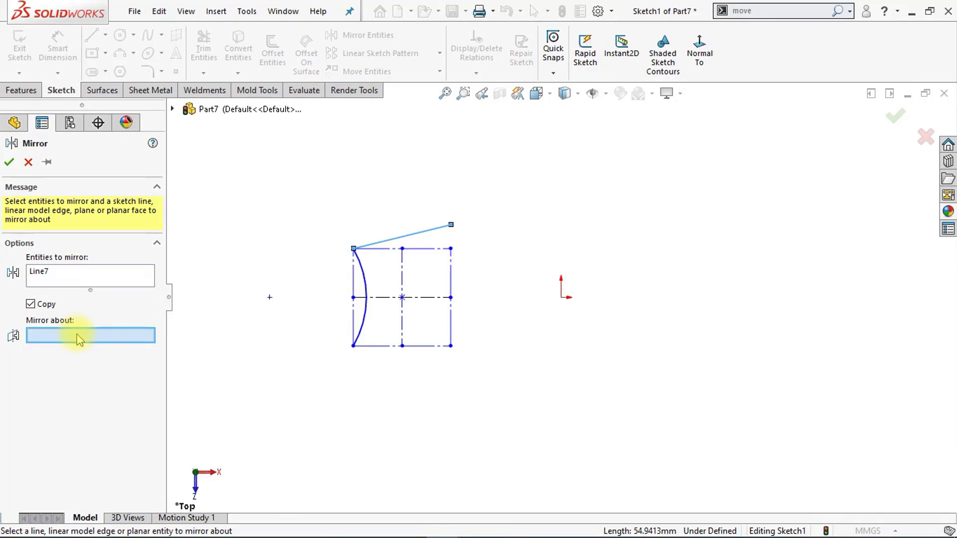
{"action": "left_click", "coordinate": [425, 298]}
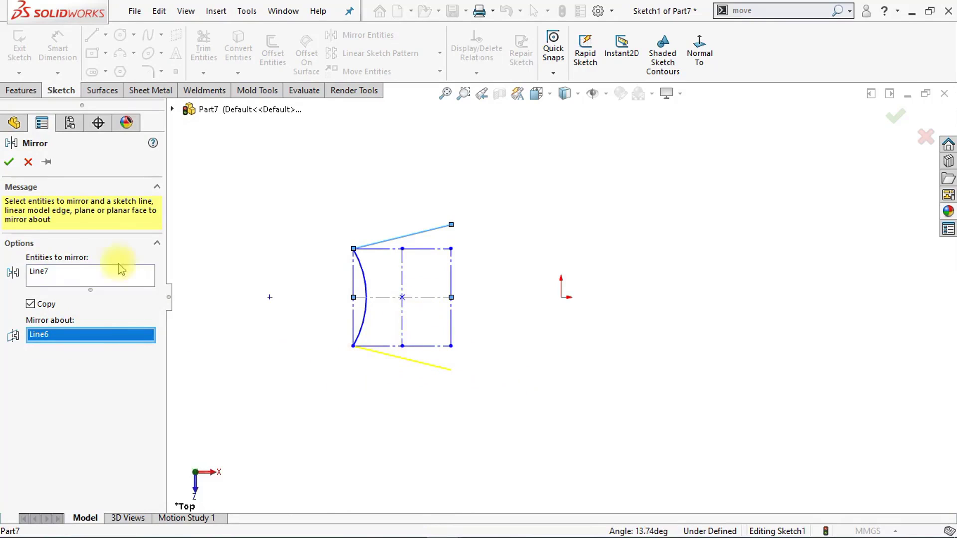
{"action": "left_click", "coordinate": [8, 162]}
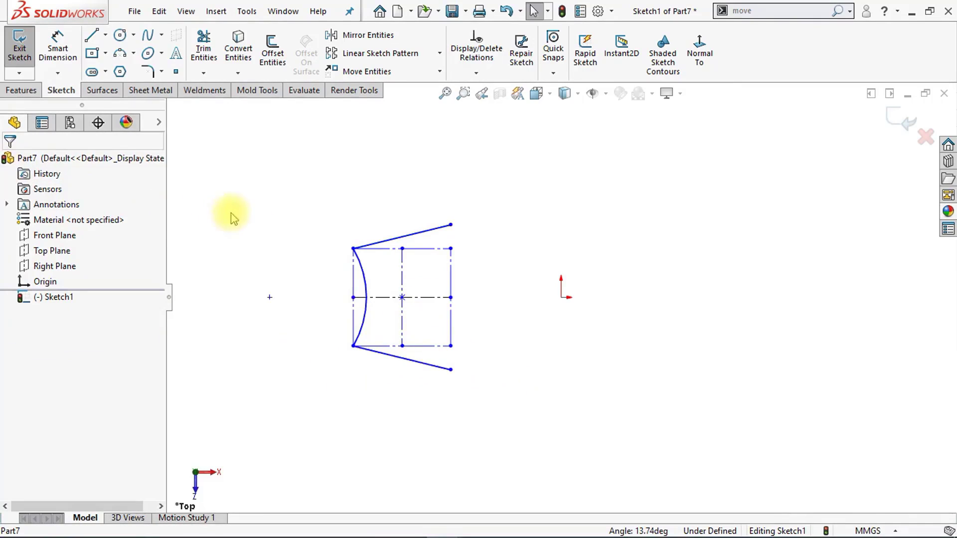
Close the profile with a 3 Point Arc of about 97 mm radius between the sloped lines' free ends, bulging outward to the right
{"action": "left_click", "coordinate": [120, 53]}
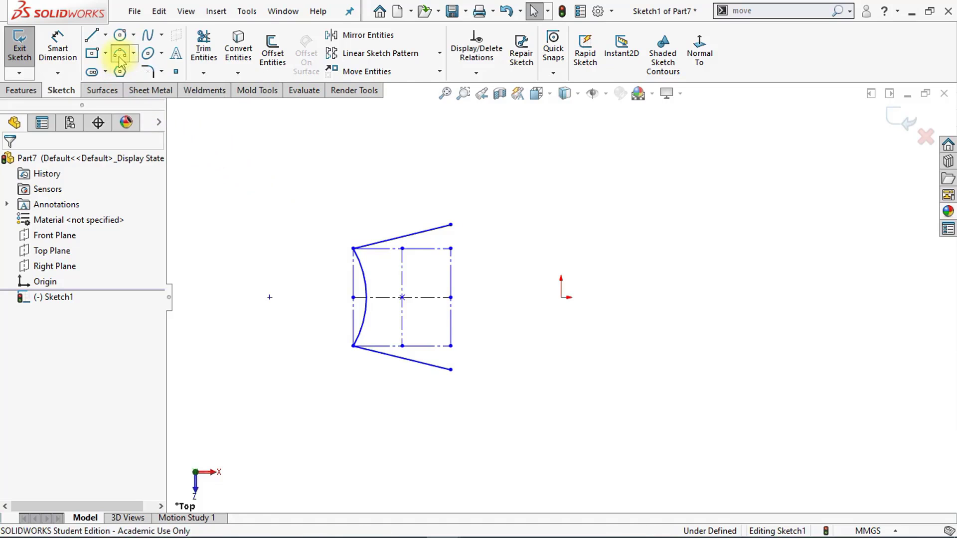
{"action": "left_click", "coordinate": [451, 225]}
{"action": "left_click", "coordinate": [451, 369]}
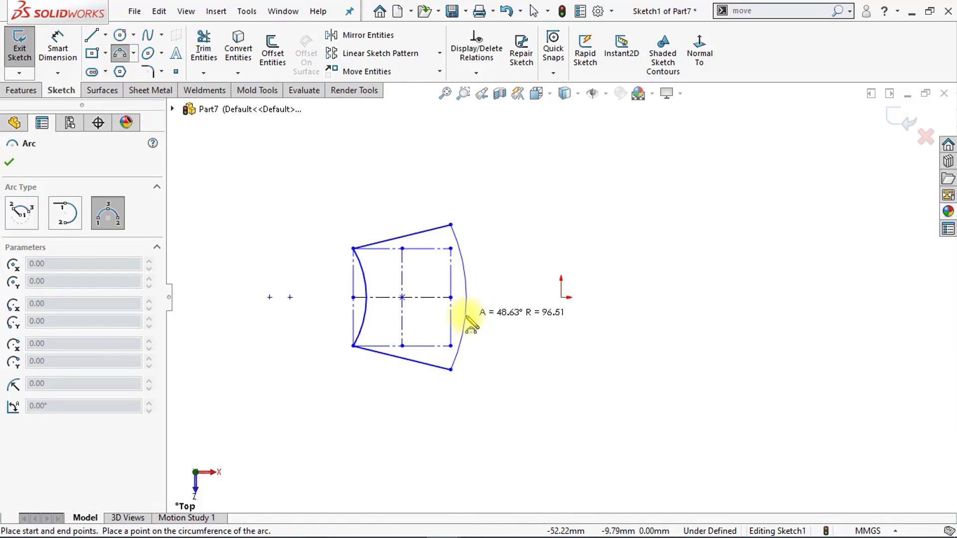
{"action": "left_click", "coordinate": [466, 318]}
{"action": "key", "text": "Escape"}
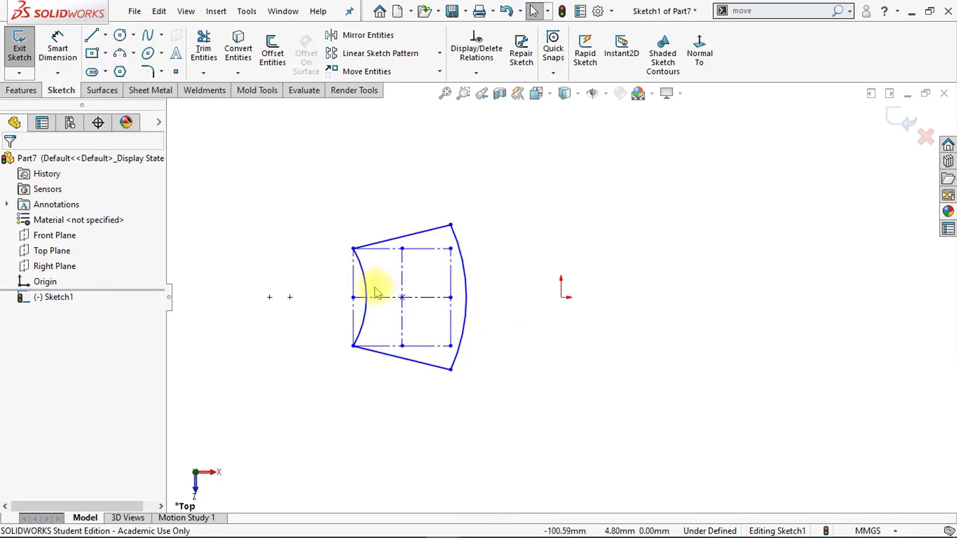
Add an Equal relation between the profile's left and right arcs
{"action": "left_click", "coordinate": [368, 286]}
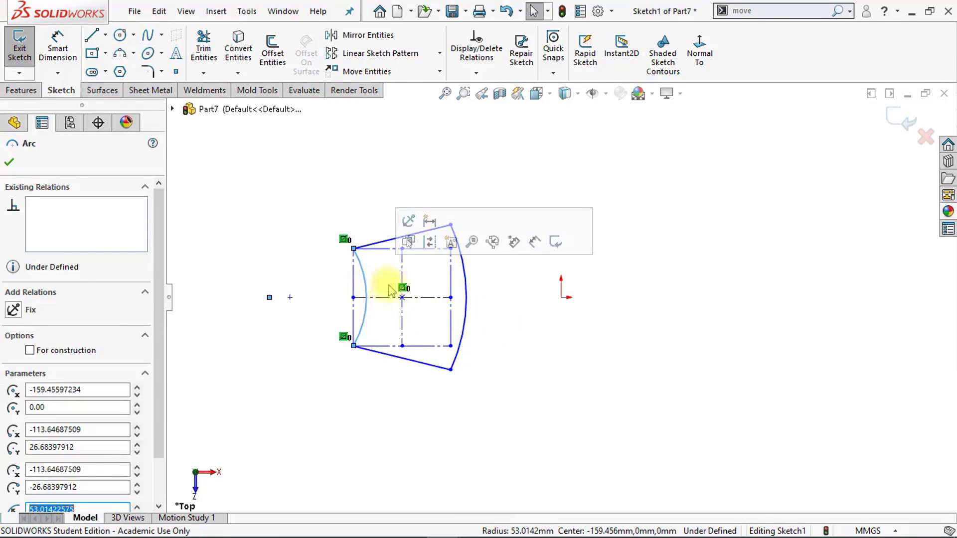
{"action": "left_click", "coordinate": [467, 285], "text": "ctrl"}
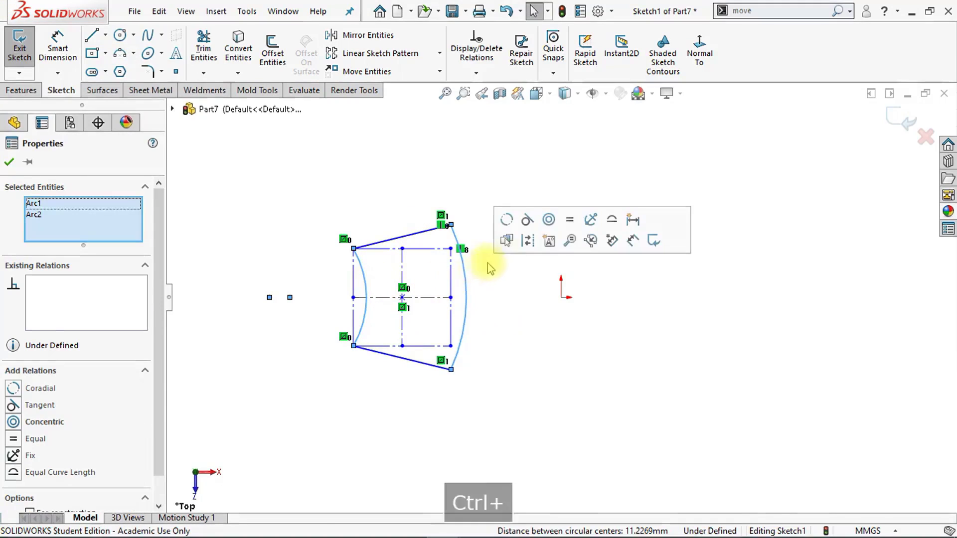
{"action": "left_click", "coordinate": [569, 224]}
{"action": "left_click", "coordinate": [499, 178]}
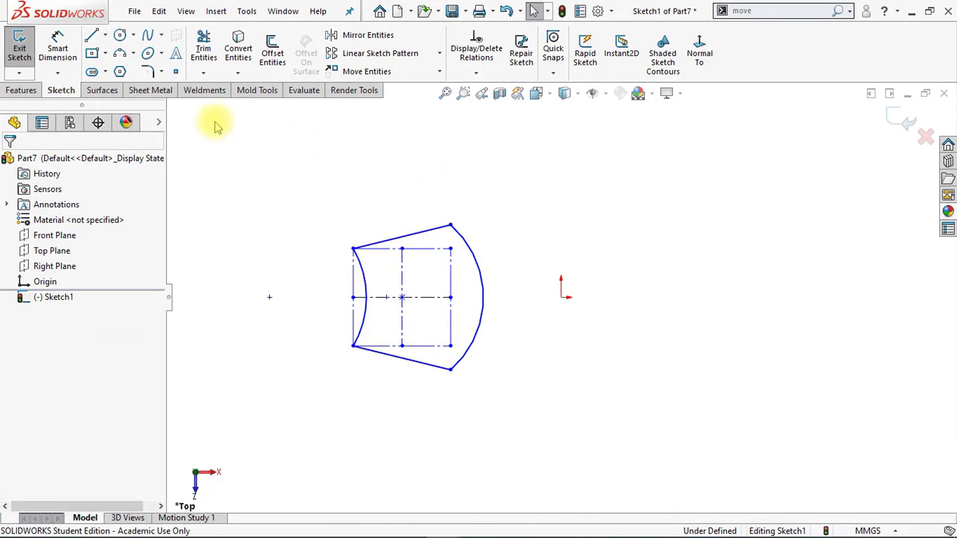
Dimension the distance from the midpoint of the construction square's right side to the origin as 6 mm
{"action": "left_click", "coordinate": [72, 60]}
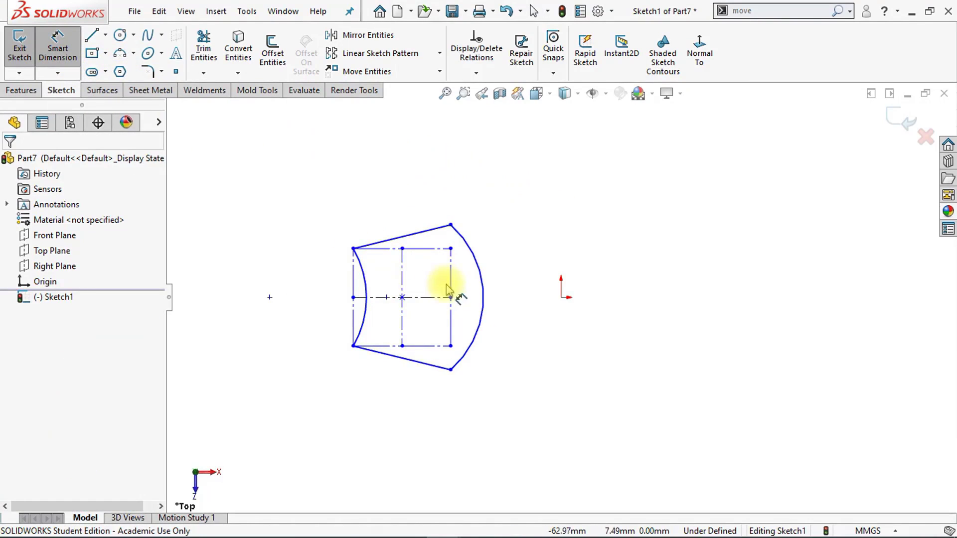
{"action": "left_click", "coordinate": [451, 298]}
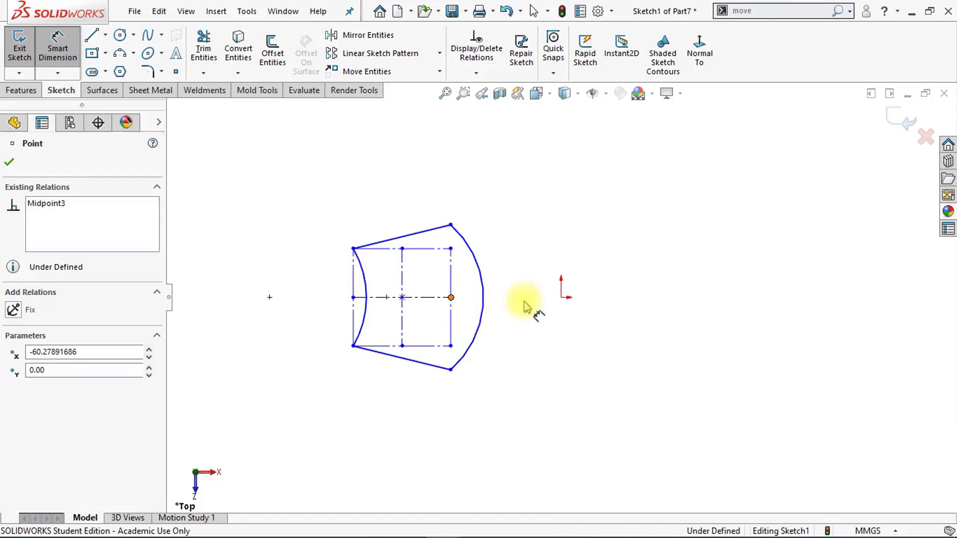
{"action": "left_click", "coordinate": [561, 297]}
{"action": "left_click", "coordinate": [532, 183]}
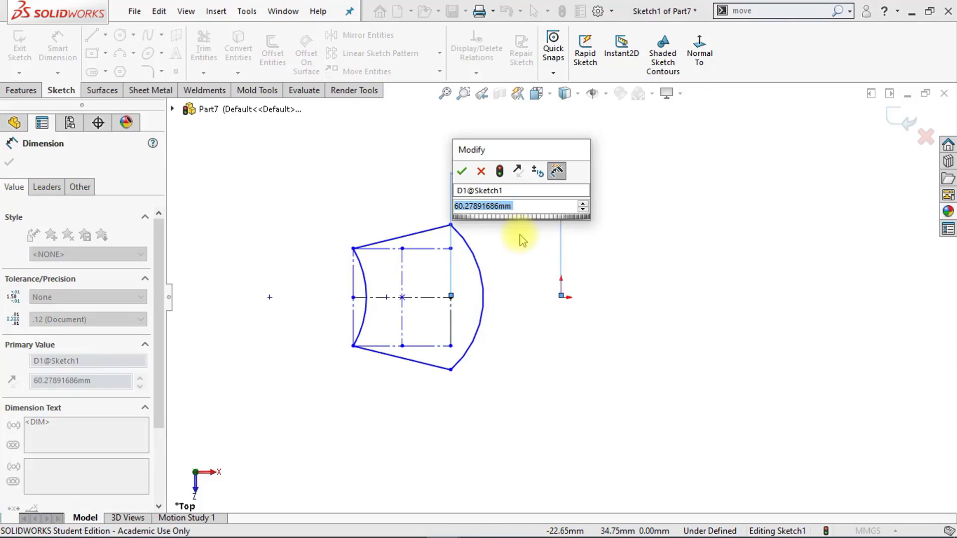
{"action": "type", "text": "6"}
{"action": "key", "text": "Return"}
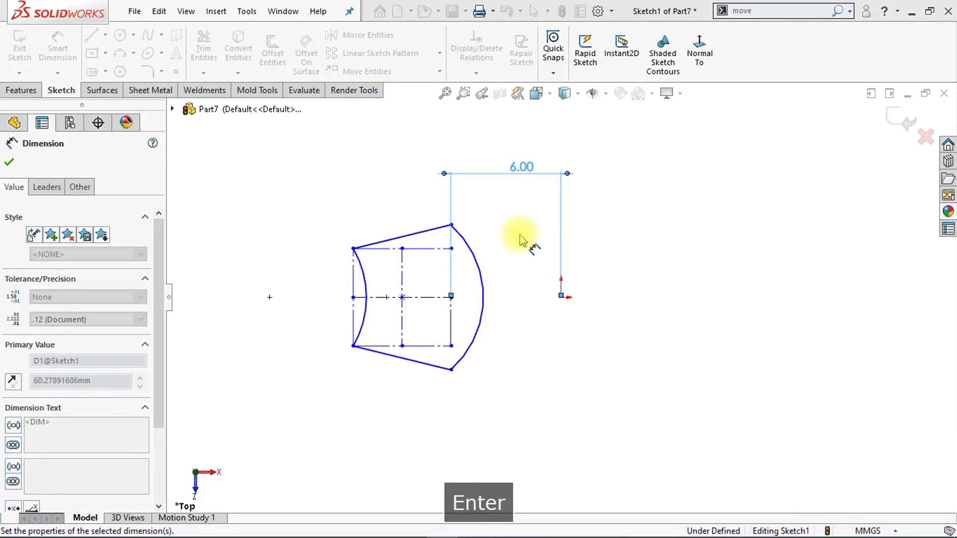
Dimension the left side of the construction square as 6 mm
{"action": "left_click", "coordinate": [441, 308]}
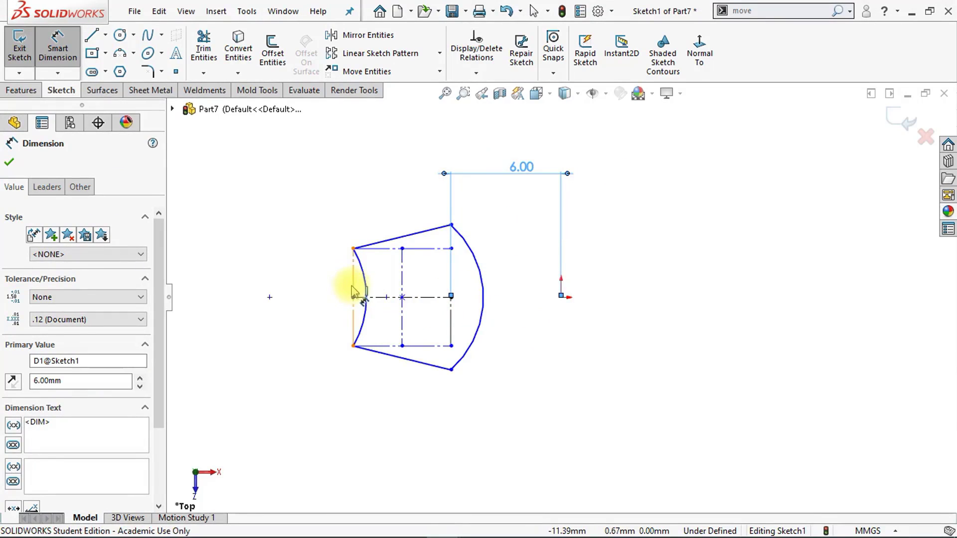
{"action": "left_click", "coordinate": [355, 292]}
{"action": "left_click", "coordinate": [329, 295]}
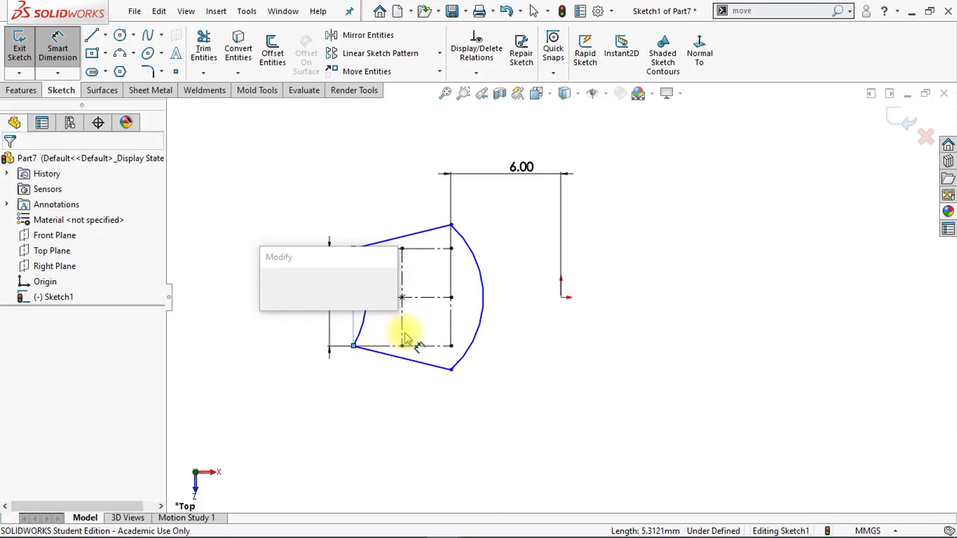
{"action": "type", "text": "6"}
{"action": "key", "text": "Return"}
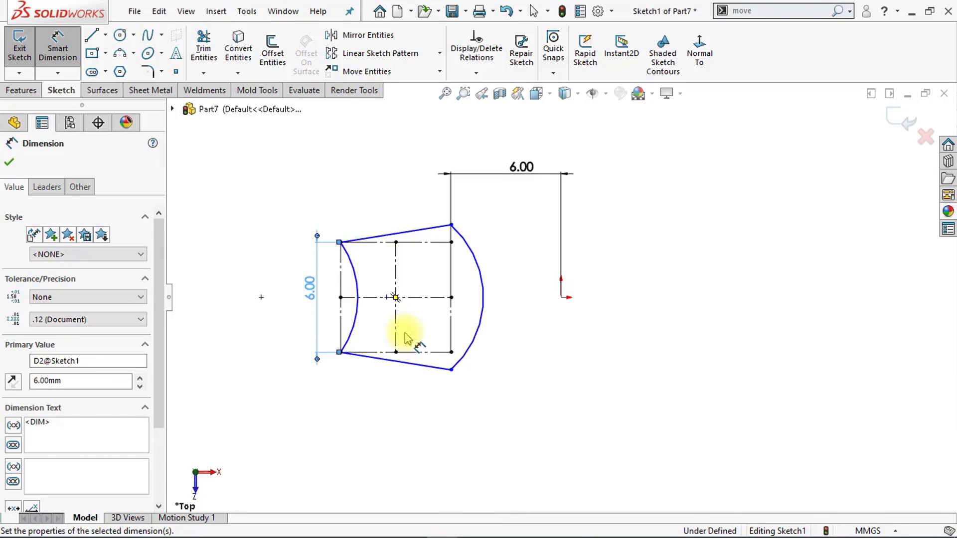
Dimension the left arc with a radius of 12 mm
{"action": "left_click", "coordinate": [365, 283]}
{"action": "left_click", "coordinate": [391, 279]}
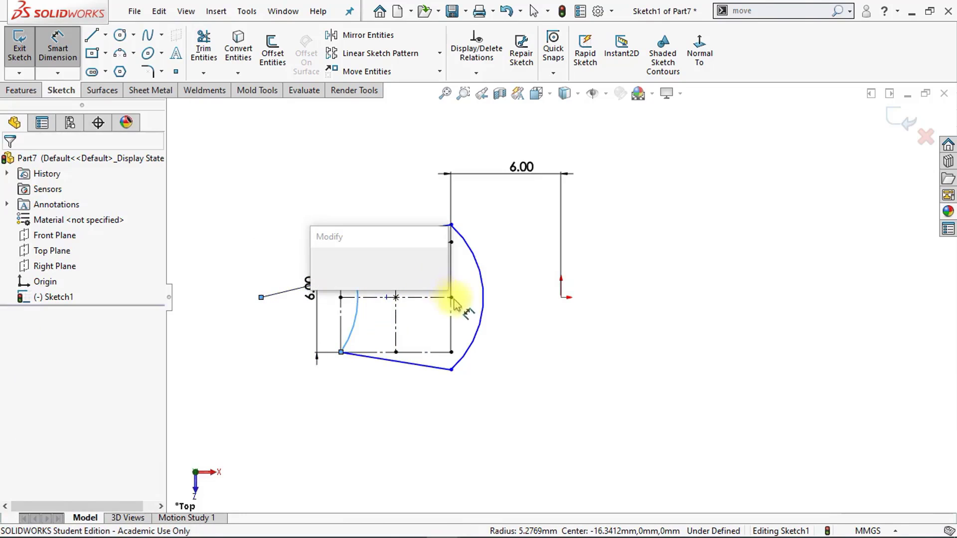
{"action": "type", "text": "1"}
{"action": "key", "text": "Return"}
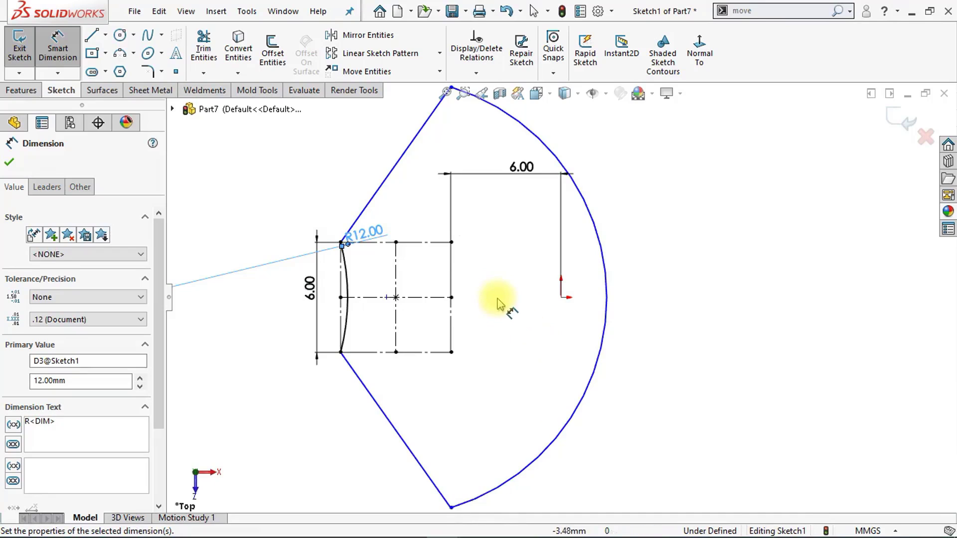
Dimension the vertical distance between the upper sloped line's outer endpoint and the square's upper-right corner as 1 mm
{"action": "scroll", "coordinate": [493, 295], "scroll_direction": "up", "scroll_amount": 2}
{"action": "left_click", "coordinate": [484, 151]}
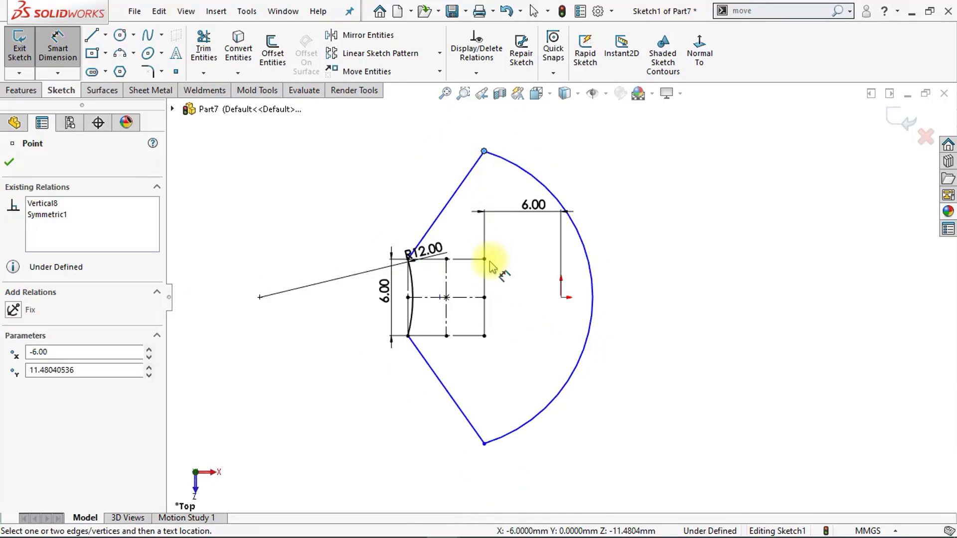
{"action": "left_click", "coordinate": [484, 258]}
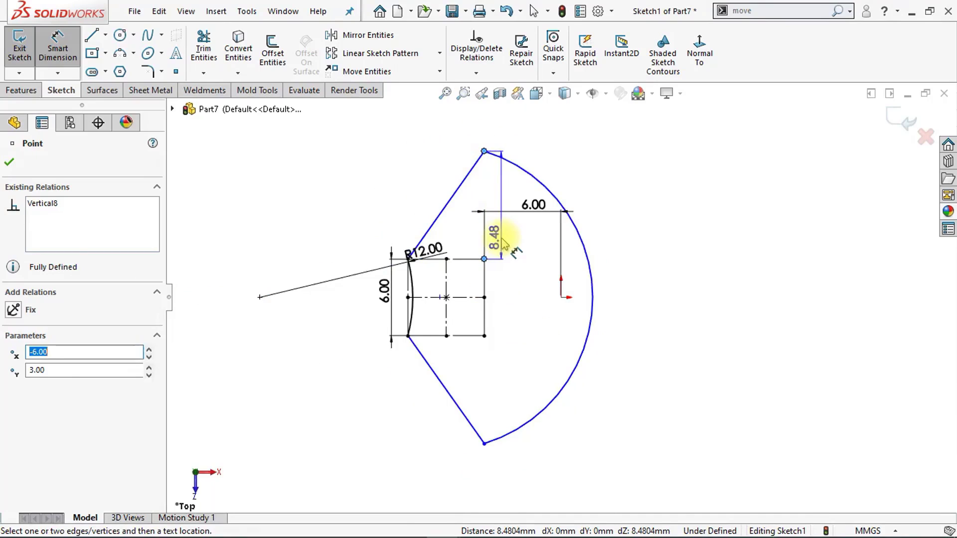
{"action": "left_click", "coordinate": [504, 244]}
{"action": "type", "text": "1"}
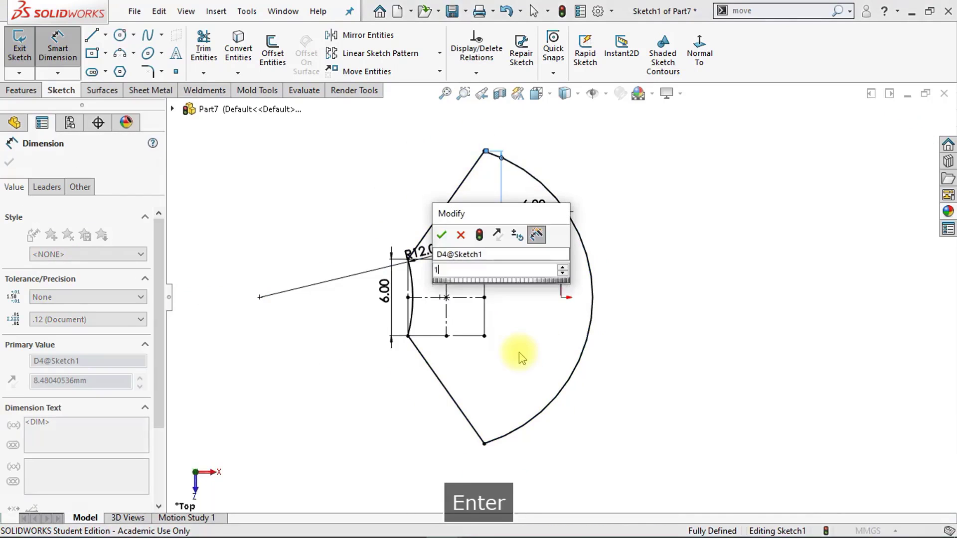
{"action": "key", "text": "Return"}
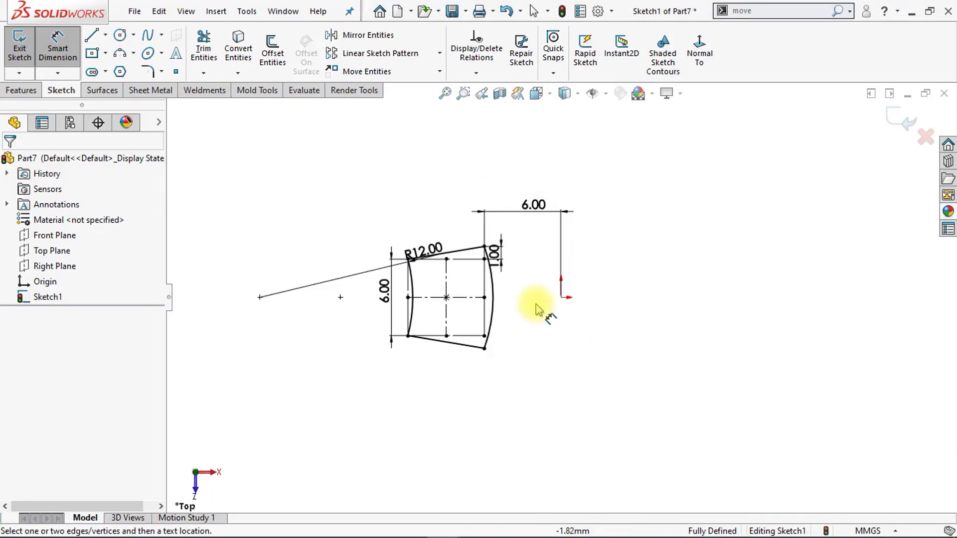
Reposition the 1 mm dimension above the profile's upper-right corner and the R12 dimension inside the profile
{"action": "key", "text": "f"}
{"action": "scroll", "coordinate": [548, 294], "scroll_direction": "down", "scroll_amount": 3}
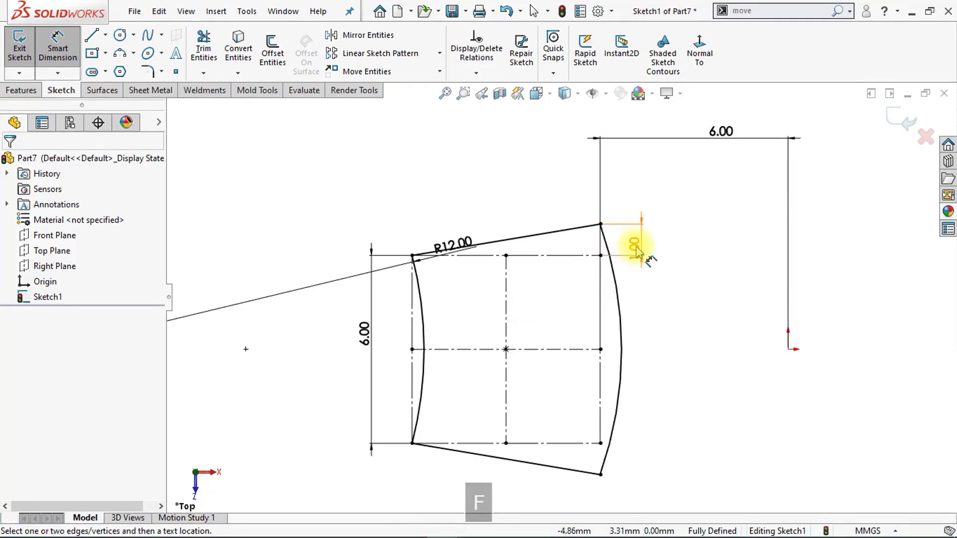
{"action": "left_click", "coordinate": [624, 192]}
{"action": "left_click_drag", "start_coordinate": [451, 245], "coordinate": [465, 286]}
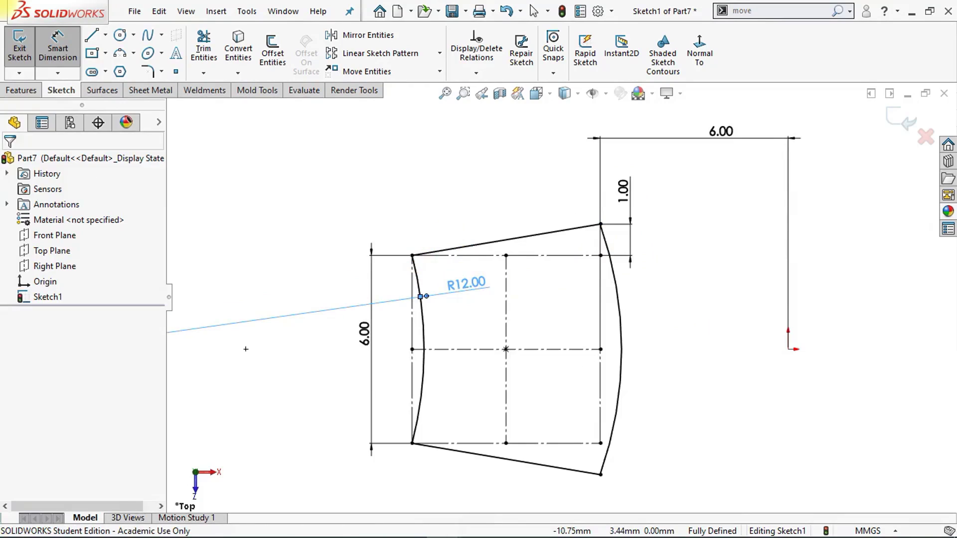
{"action": "left_click", "coordinate": [573, 314]}
{"action": "scroll", "coordinate": [677, 324], "scroll_direction": "up", "scroll_amount": 2}
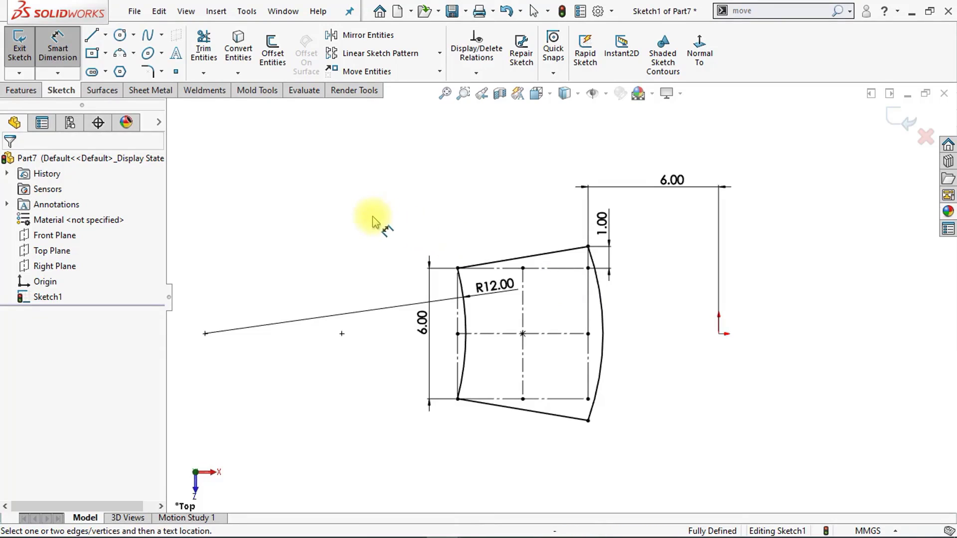
Sketch a vertical centerline about 9 mm long upward from the origin
{"action": "left_click", "coordinate": [105, 35]}
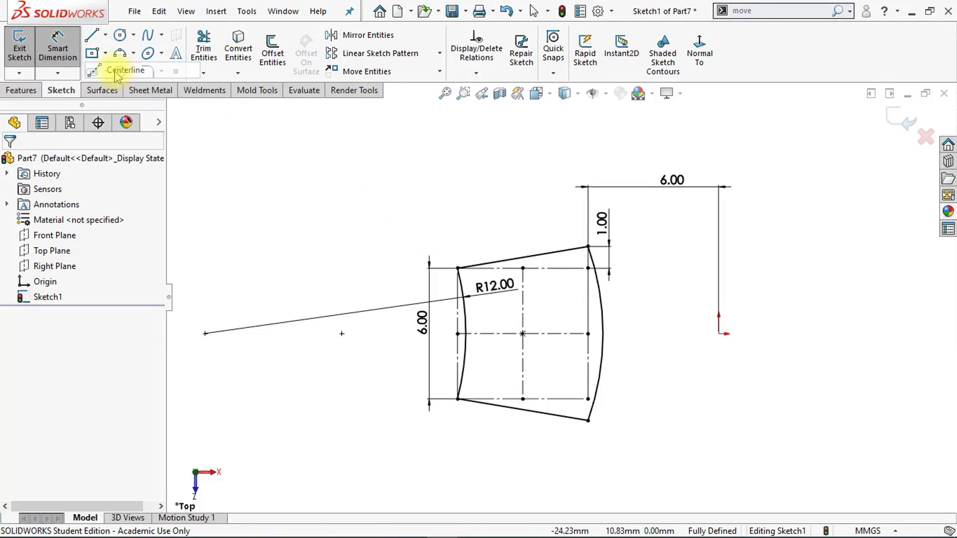
{"action": "left_click", "coordinate": [120, 70]}
{"action": "left_click", "coordinate": [718, 334]}
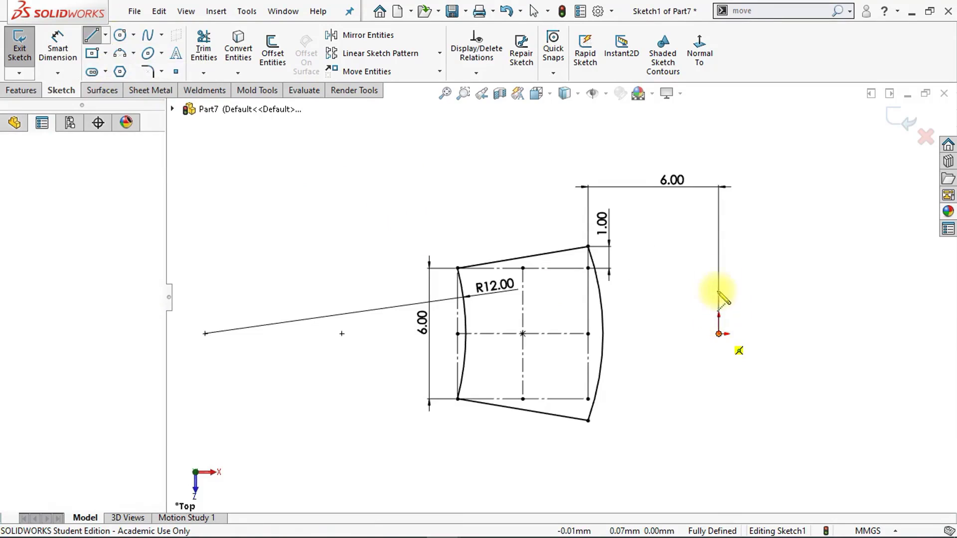
{"action": "left_click", "coordinate": [718, 158]}
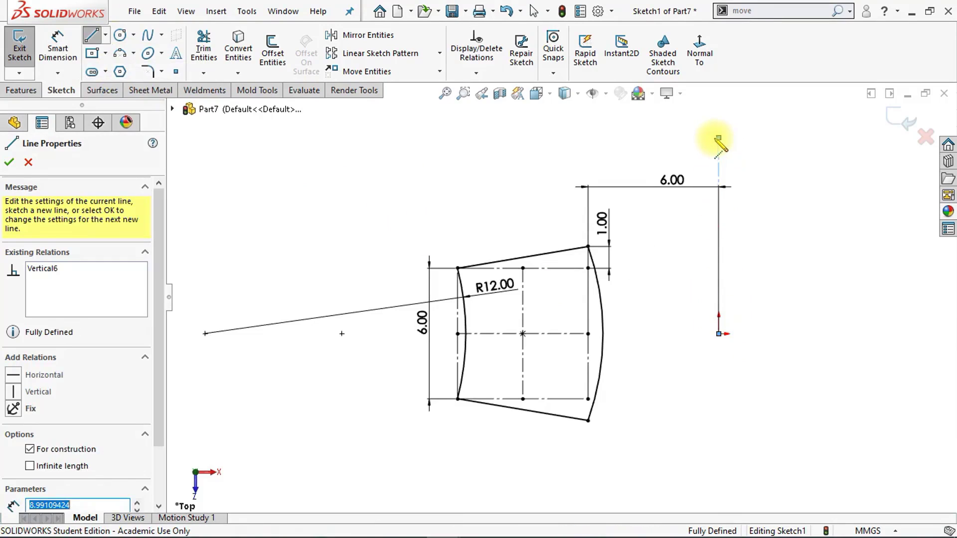
{"action": "key", "text": "Escape"}
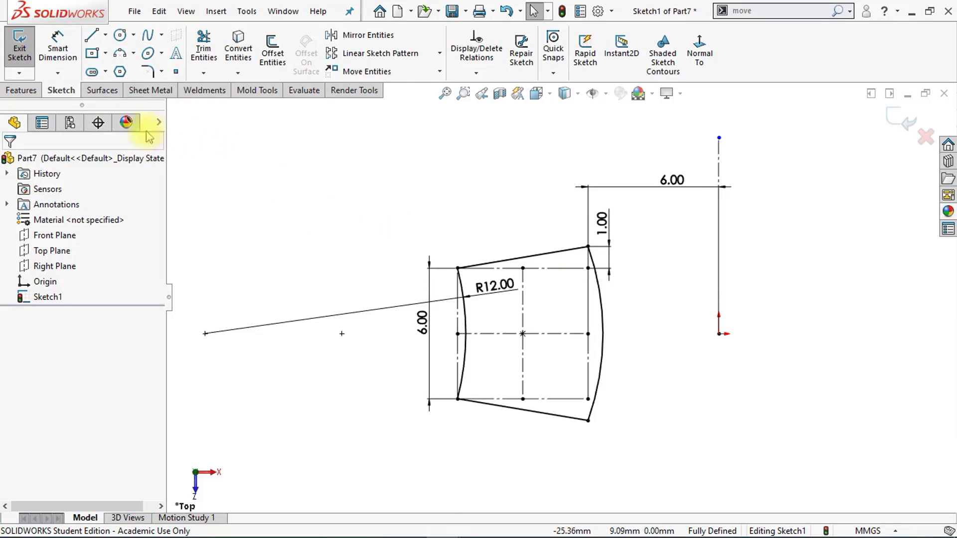
Create a Revolved Boss/Base of the profile through 360 degrees, using the vertical centerline at the origin as the axis
{"action": "left_click", "coordinate": [31, 94]}
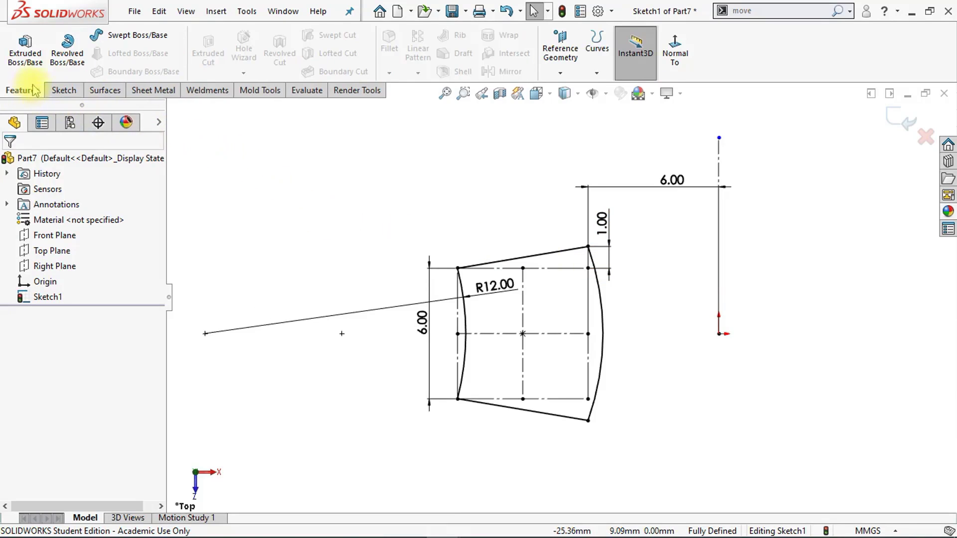
{"action": "left_click", "coordinate": [72, 62]}
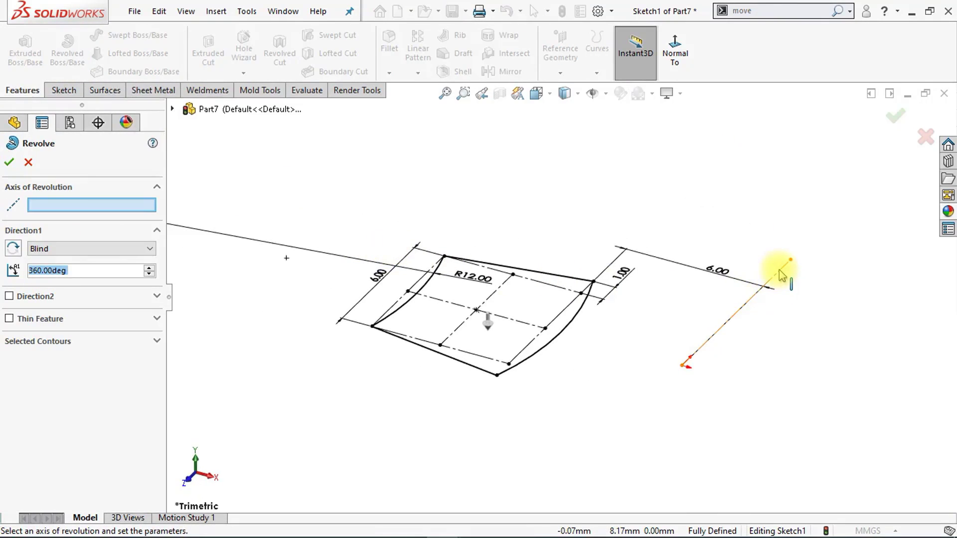
{"action": "left_click", "coordinate": [782, 276]}
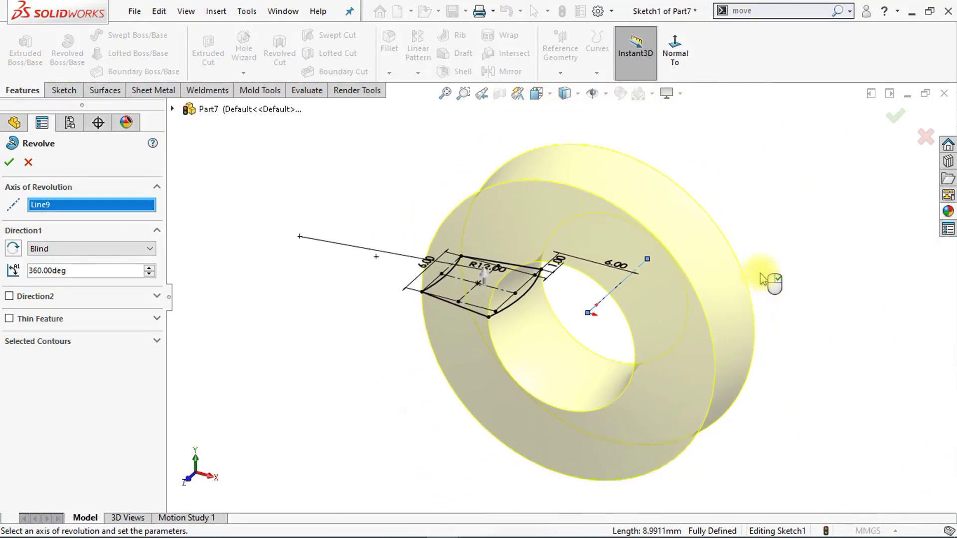
{"action": "scroll", "coordinate": [750, 277], "scroll_direction": "down", "scroll_amount": 2}
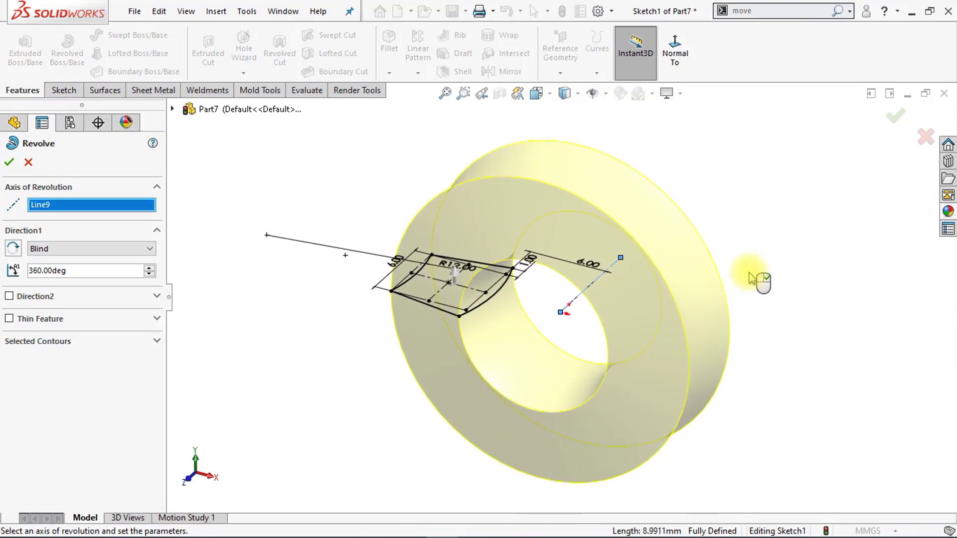
{"action": "left_click", "coordinate": [10, 164]}
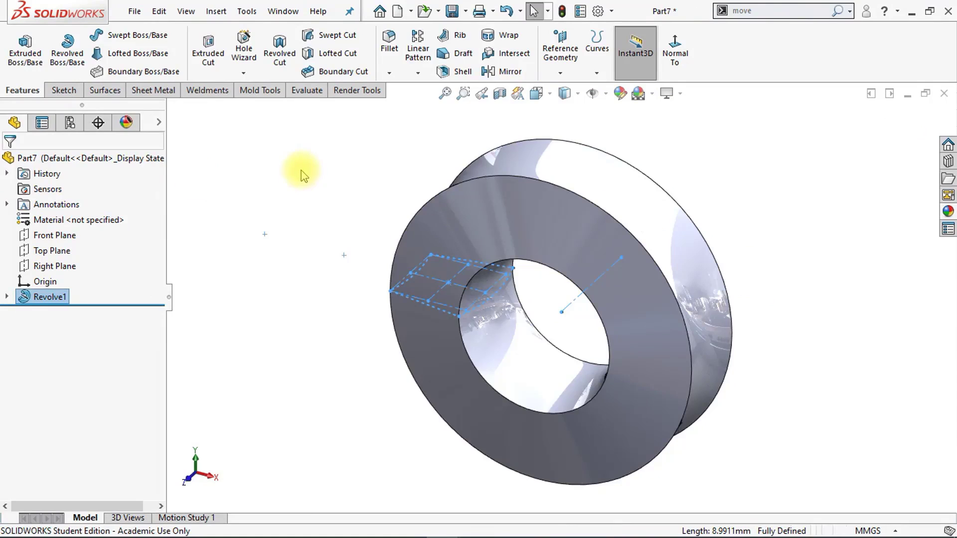
{"action": "left_click", "coordinate": [348, 199]}
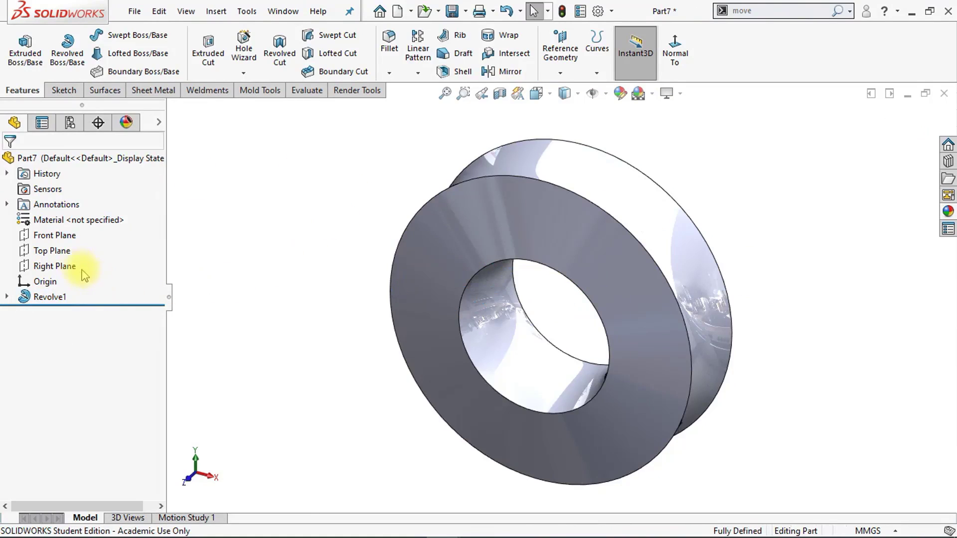
Start a new sketch on the Front Plane and orient the view normal to it
{"action": "left_click", "coordinate": [54, 235]}
{"action": "left_click", "coordinate": [75, 216]}
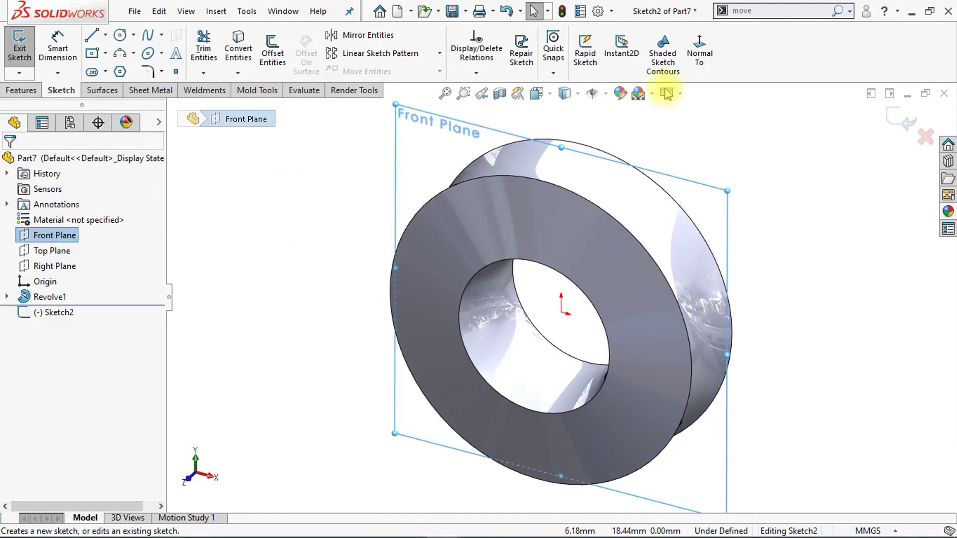
{"action": "left_click", "coordinate": [701, 41]}
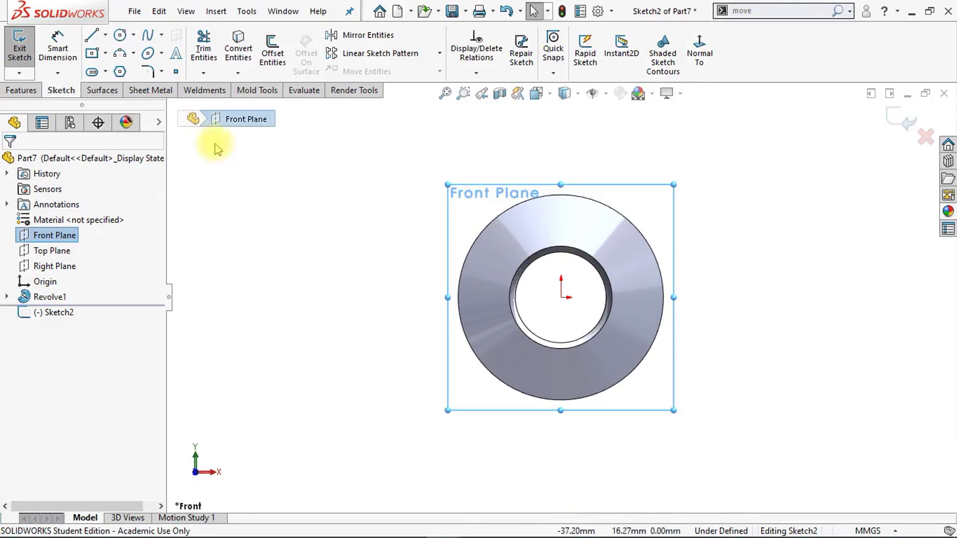
Sketch a horizontal centerline from the origin to the right, extending past the ring's outer edge
{"action": "left_click", "coordinate": [105, 35]}
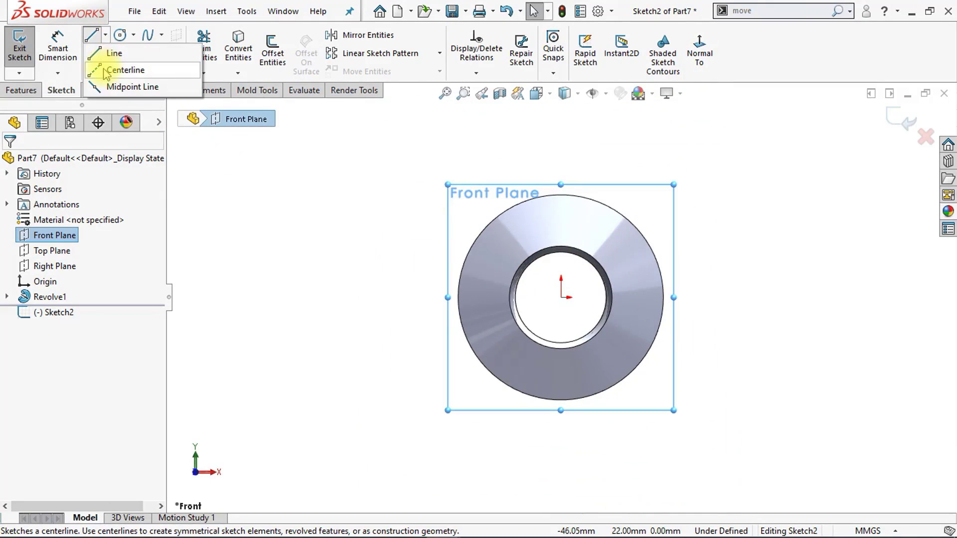
{"action": "left_click", "coordinate": [105, 70]}
{"action": "left_click", "coordinate": [561, 298]}
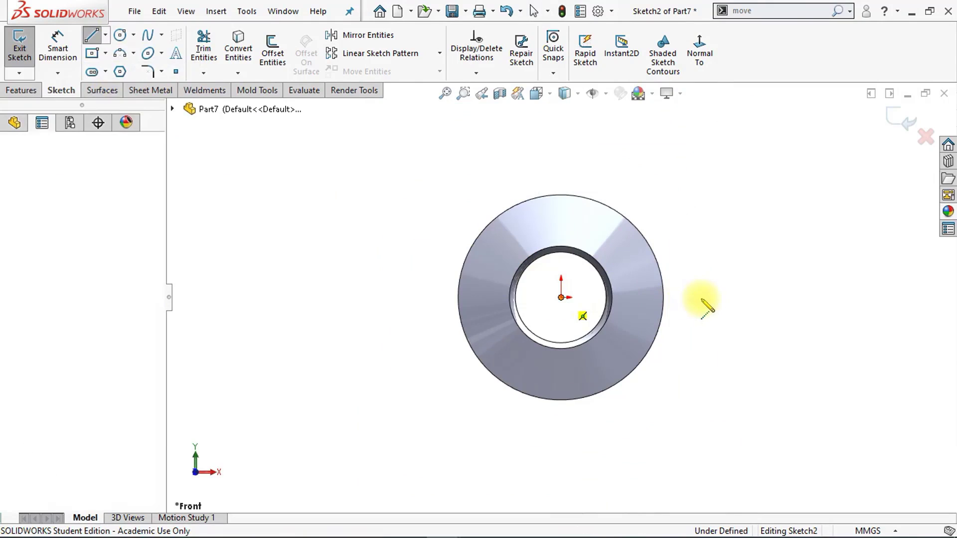
{"action": "left_click", "coordinate": [705, 297]}
{"action": "key", "text": "Escape"}
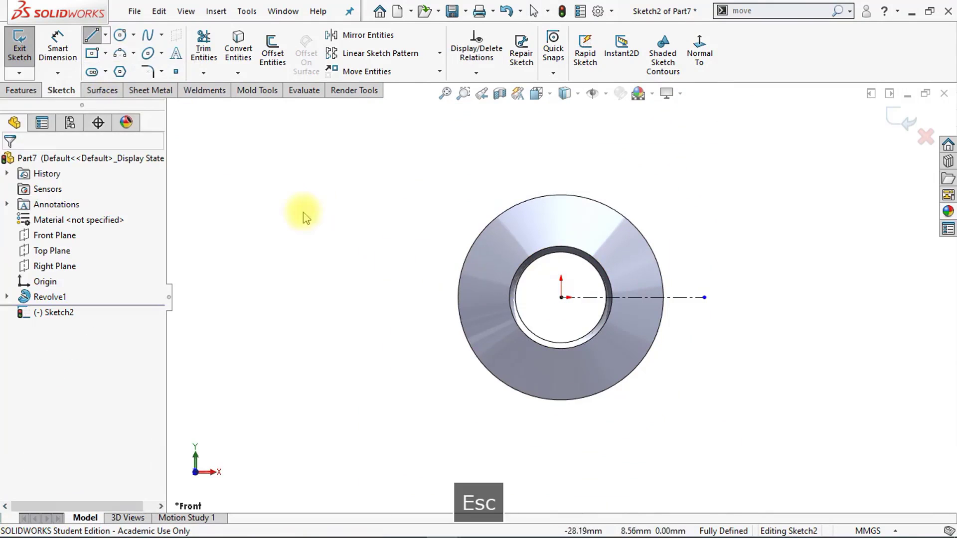
Sketch a slanted line about 25 mm long from the origin up past the ring, continued by a 19 mm line down to the centerline's outer endpoint
{"action": "left_click", "coordinate": [92, 36]}
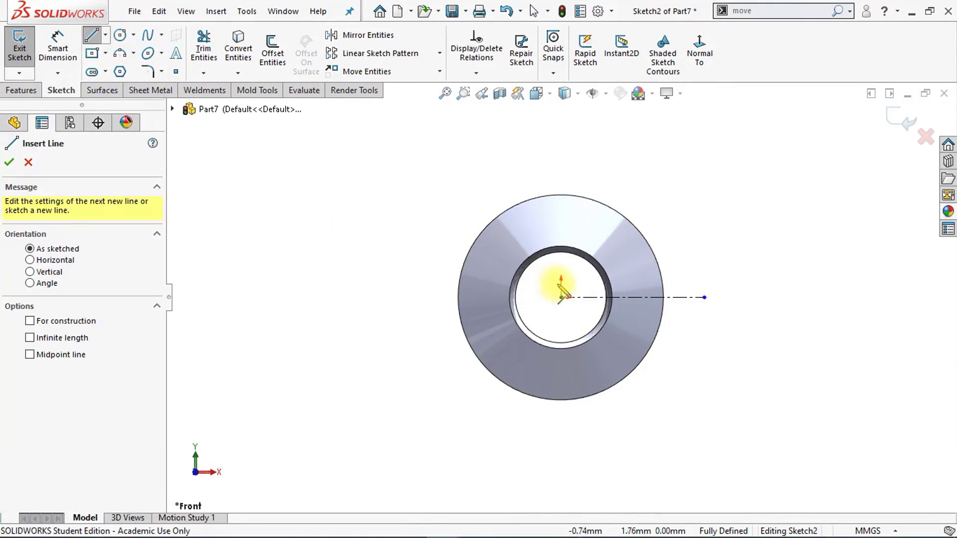
{"action": "left_click", "coordinate": [561, 298]}
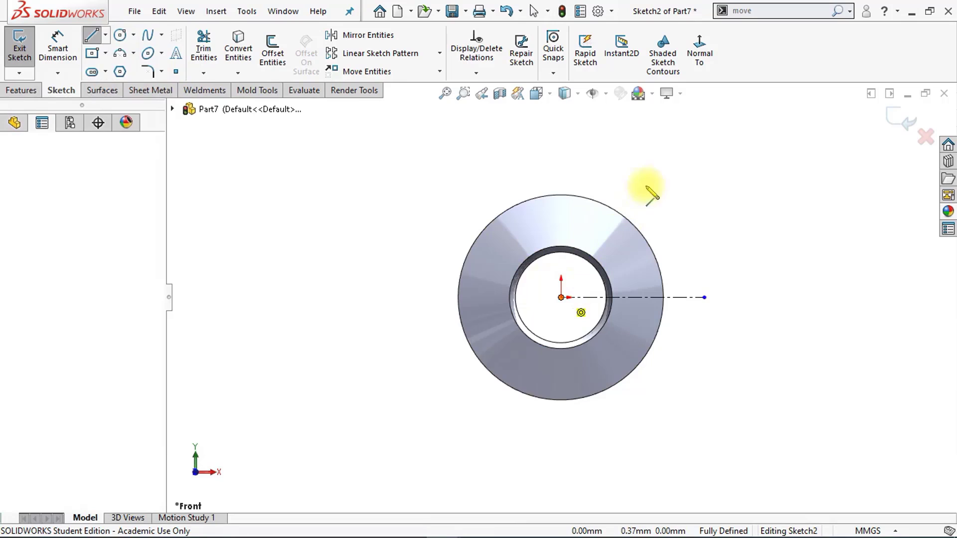
{"action": "left_click", "coordinate": [699, 133]}
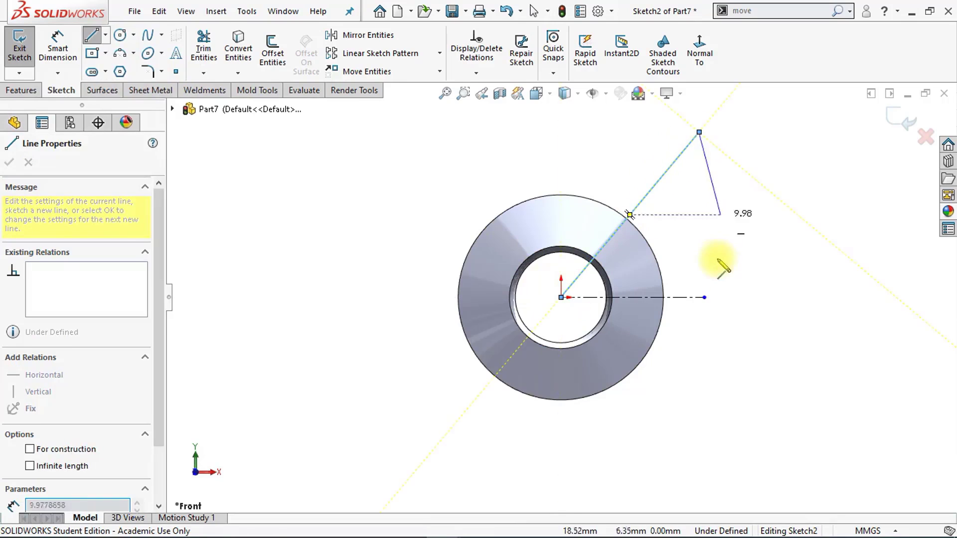
{"action": "left_click", "coordinate": [703, 297]}
{"action": "key", "text": "Escape"}
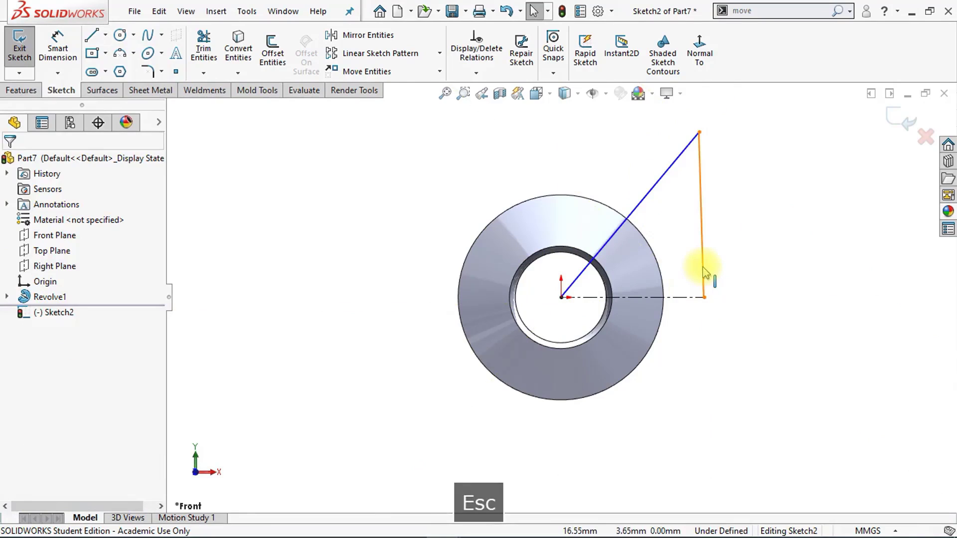
Add a vertical relation to the line that ends at the centerline's outer endpoint
{"action": "left_click", "coordinate": [704, 271]}
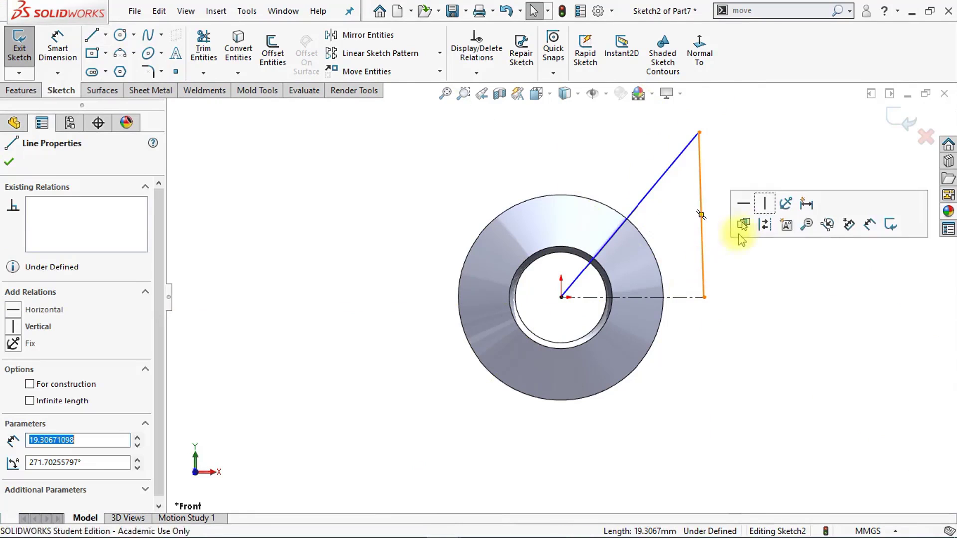
{"action": "left_click", "coordinate": [765, 206]}
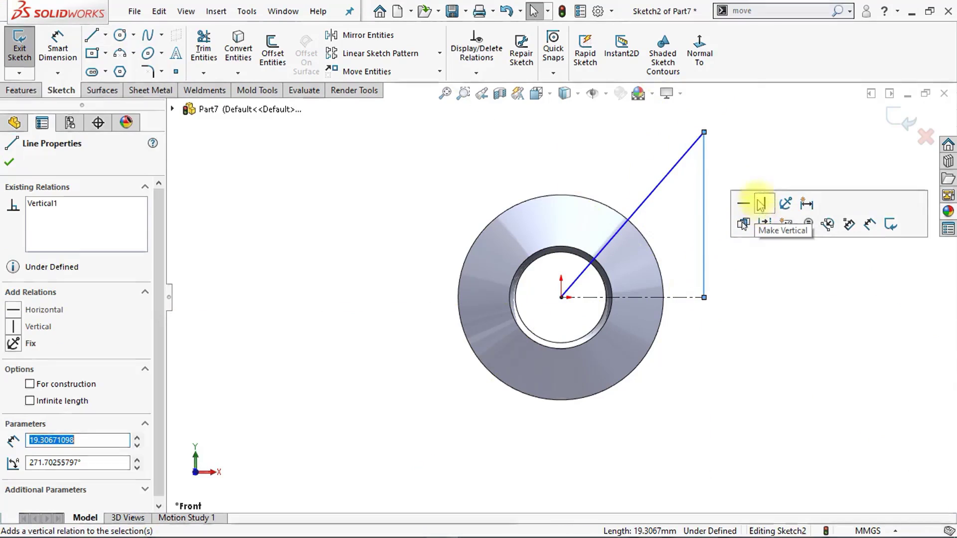
{"action": "left_click", "coordinate": [754, 170]}
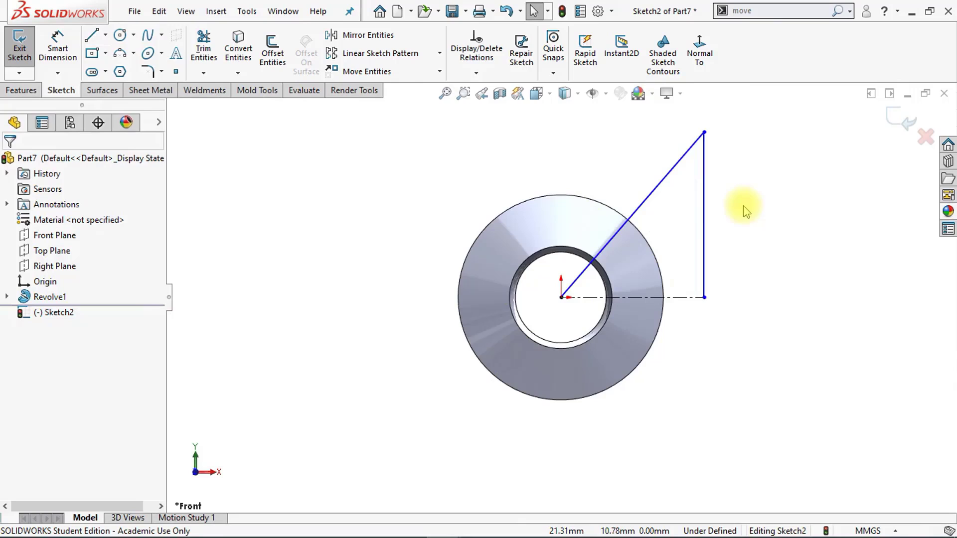
Mirror the slanted and vertical lines about the horizontal centerline to close the triangle
{"action": "left_click", "coordinate": [368, 35]}
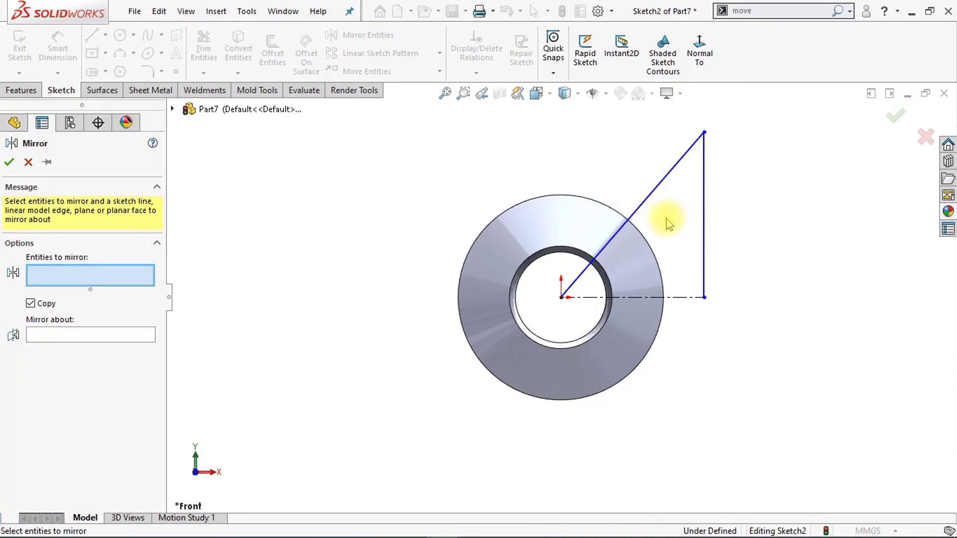
{"action": "left_click", "coordinate": [658, 187]}
{"action": "left_click", "coordinate": [708, 222]}
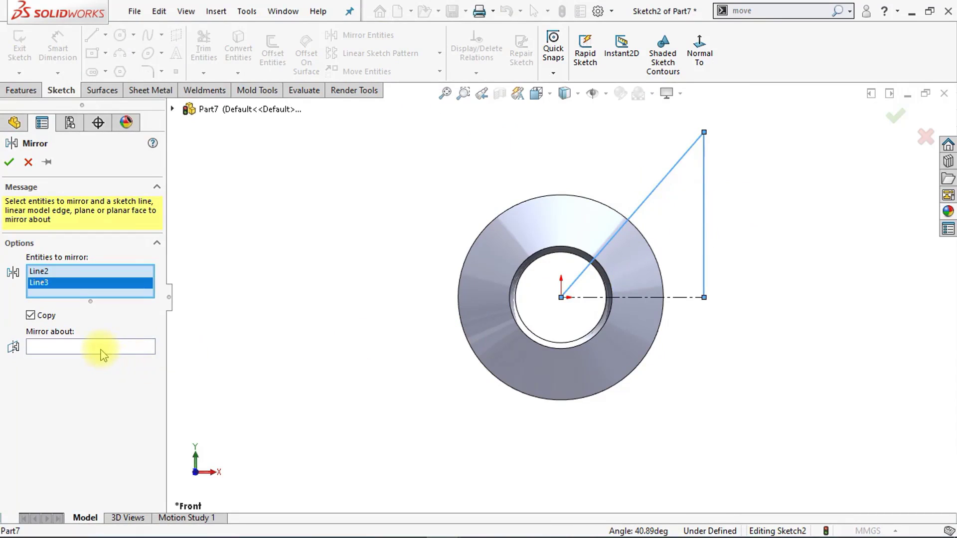
{"action": "left_click", "coordinate": [101, 351]}
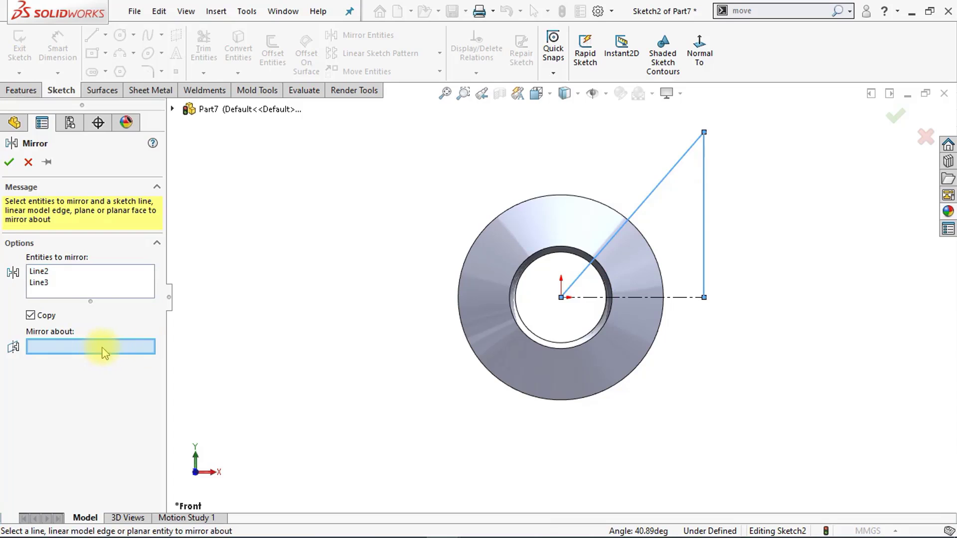
{"action": "left_click", "coordinate": [645, 297]}
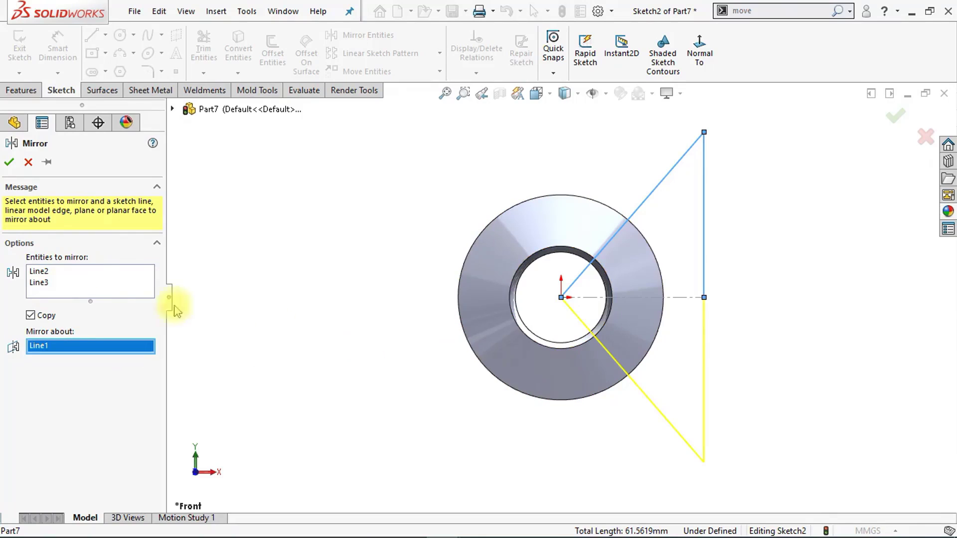
{"action": "left_click", "coordinate": [10, 164]}
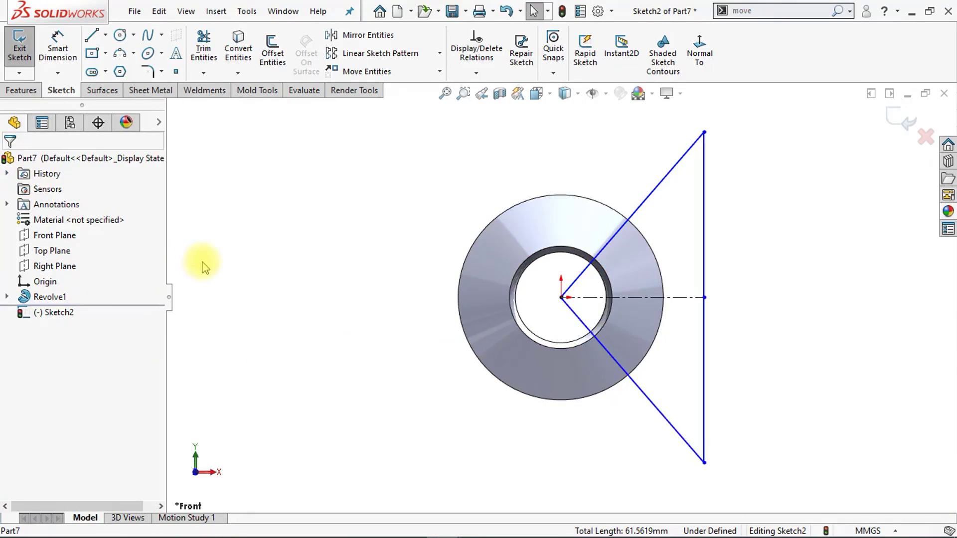
Dimension the angle between the two slanted lines at the origin as 135°
{"action": "left_click", "coordinate": [58, 48]}
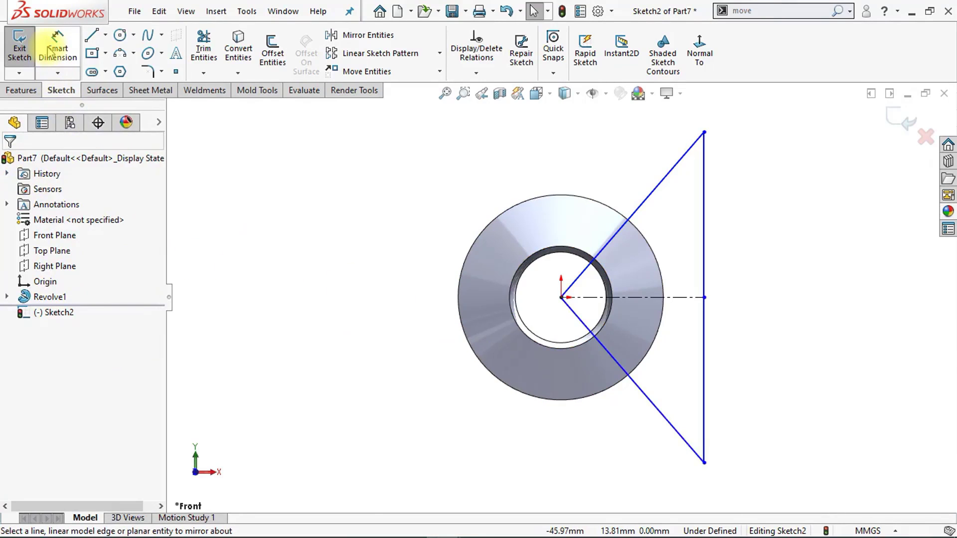
{"action": "left_click", "coordinate": [612, 247]}
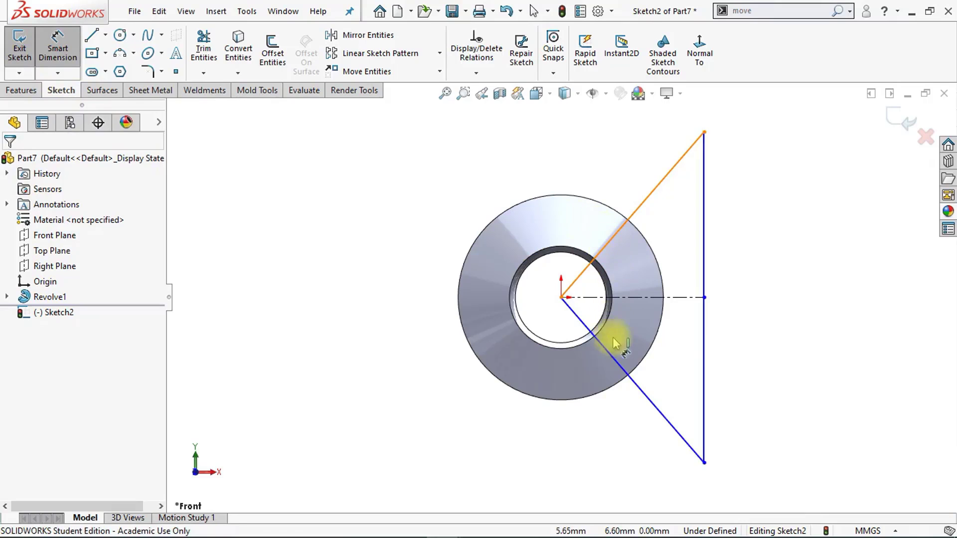
{"action": "left_click", "coordinate": [613, 358]}
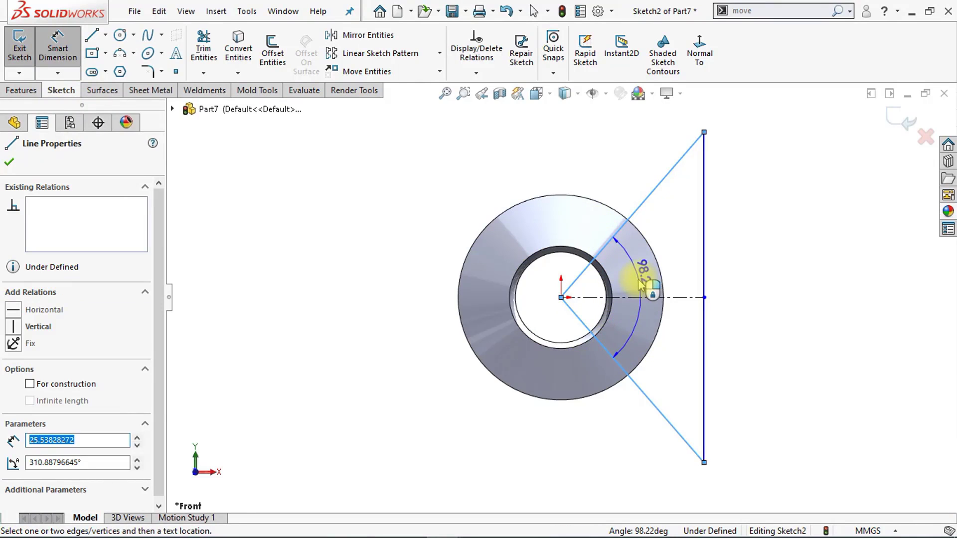
{"action": "left_click", "coordinate": [638, 278]}
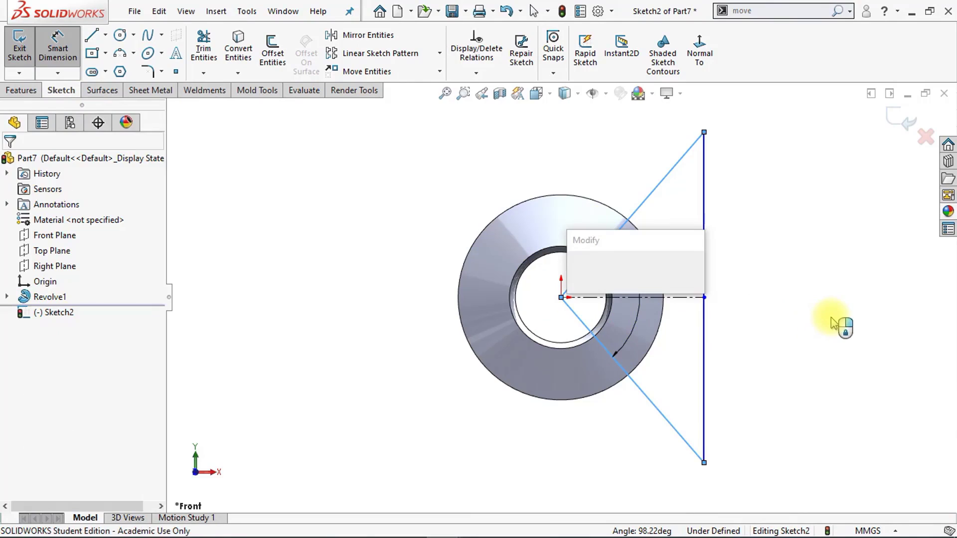
{"action": "type", "text": "135"}
{"action": "key", "text": "Return"}
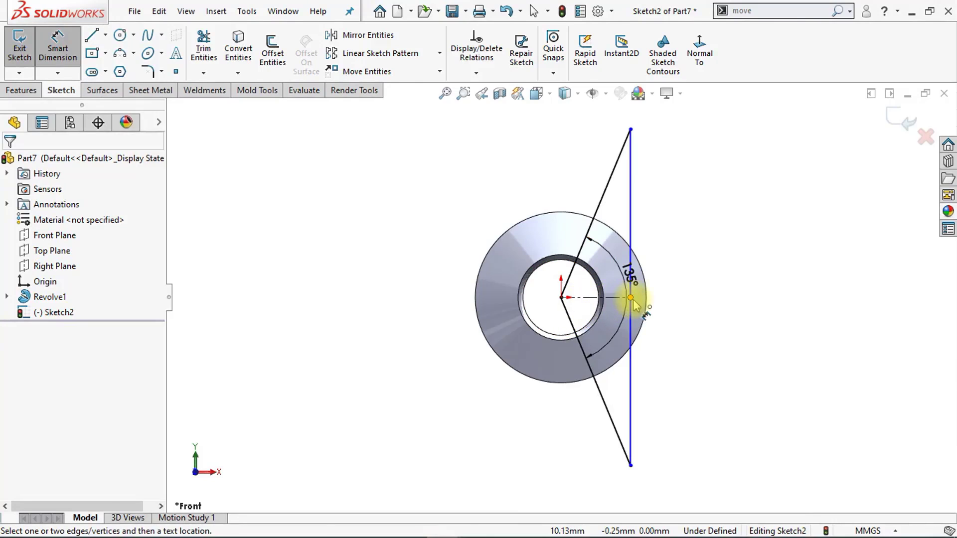
{"action": "key", "text": "Escape"}
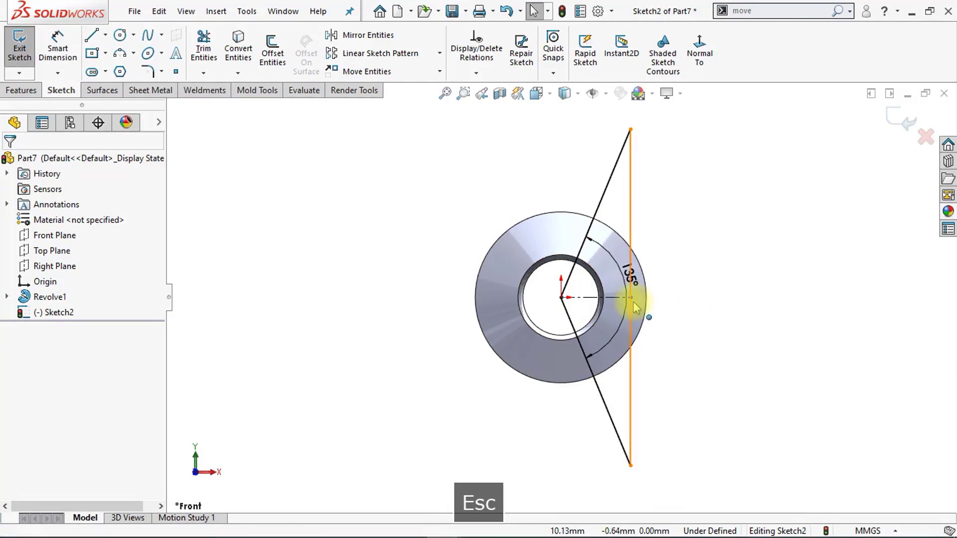
Move the triangle's vertical side outward past the ring's outer edge, with its midpoint about 14.3 mm from the origin
{"action": "left_click_drag", "start_coordinate": [631, 298], "coordinate": [663, 299]}
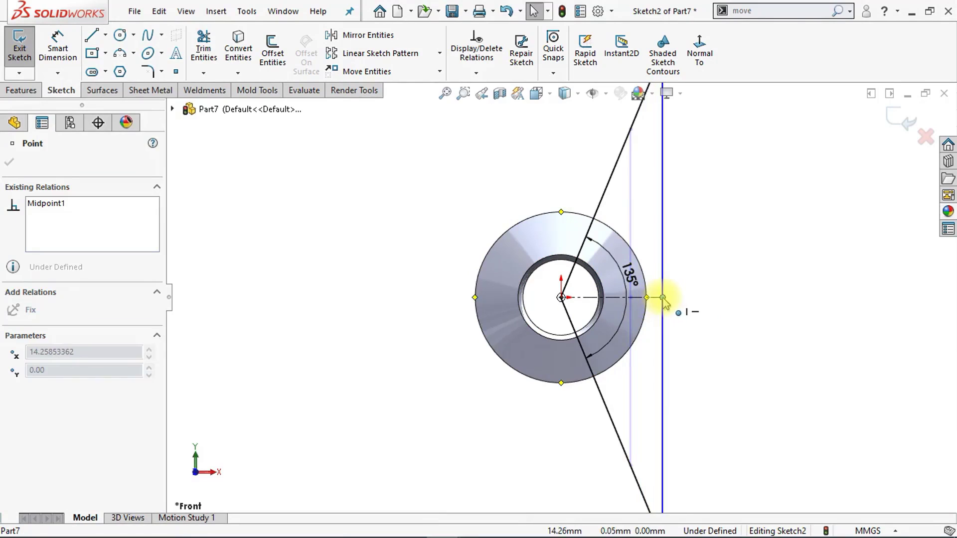
{"action": "key", "text": "f"}
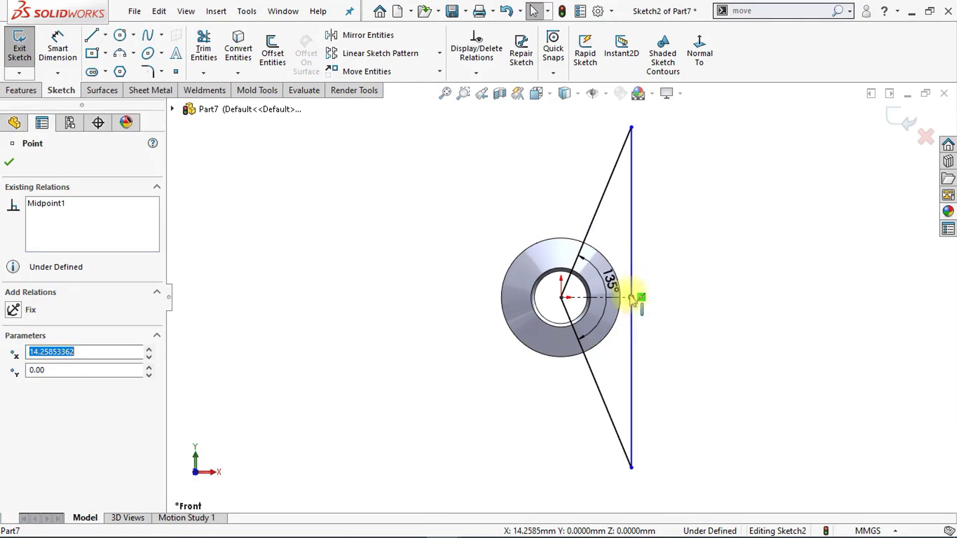
{"action": "scroll", "coordinate": [594, 314], "scroll_direction": "down", "scroll_amount": 1}
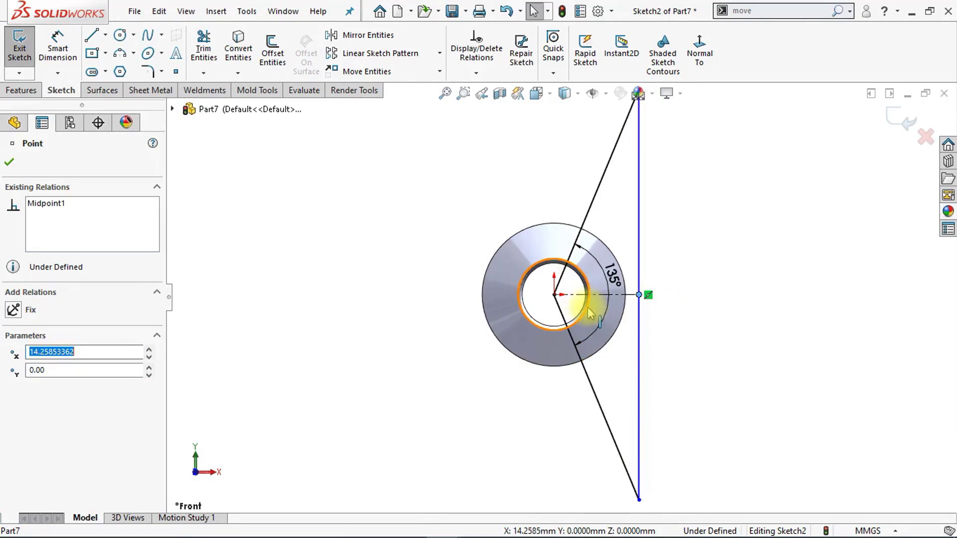
{"action": "scroll", "coordinate": [573, 289], "scroll_direction": "down", "scroll_amount": 1}
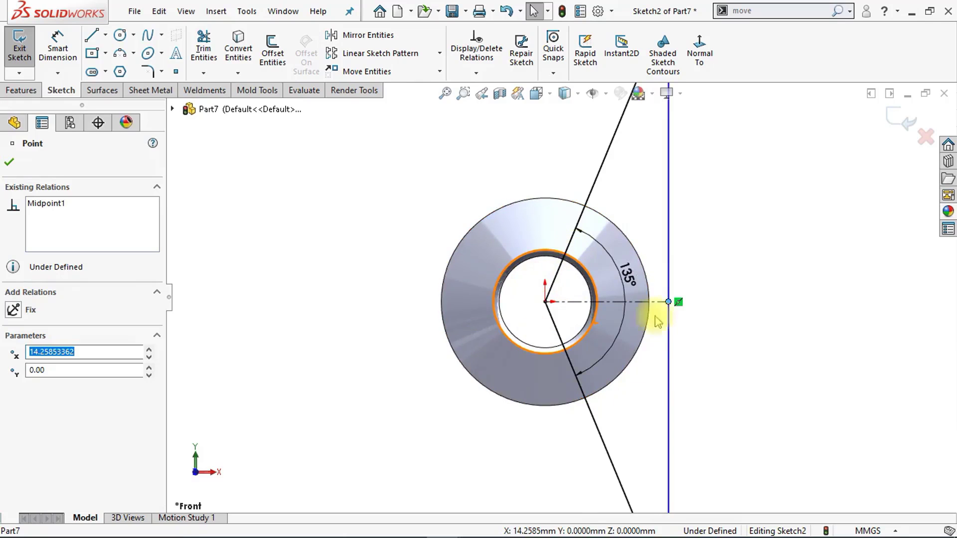
{"action": "left_click", "coordinate": [723, 360]}
{"action": "scroll", "coordinate": [714, 359], "scroll_direction": "up", "scroll_amount": 1}
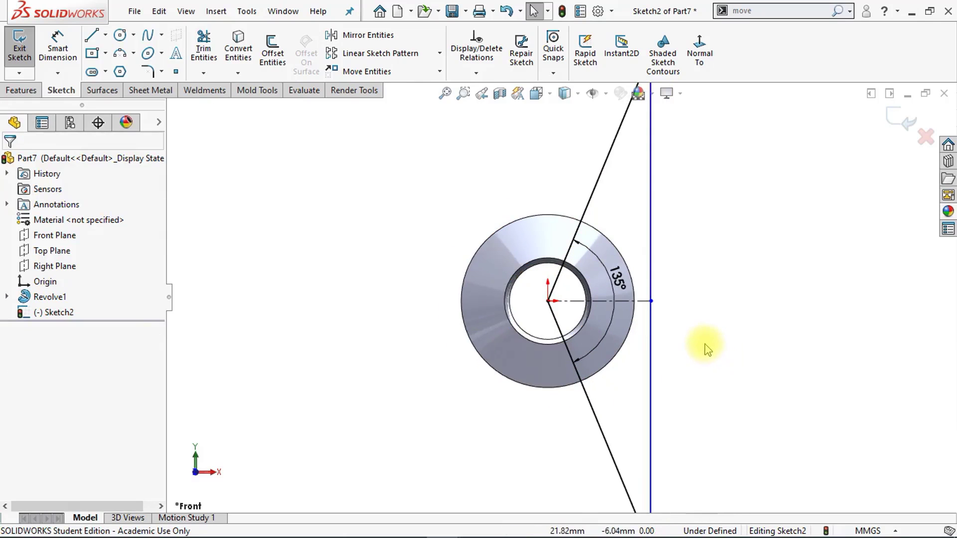
{"action": "key", "text": "f"}
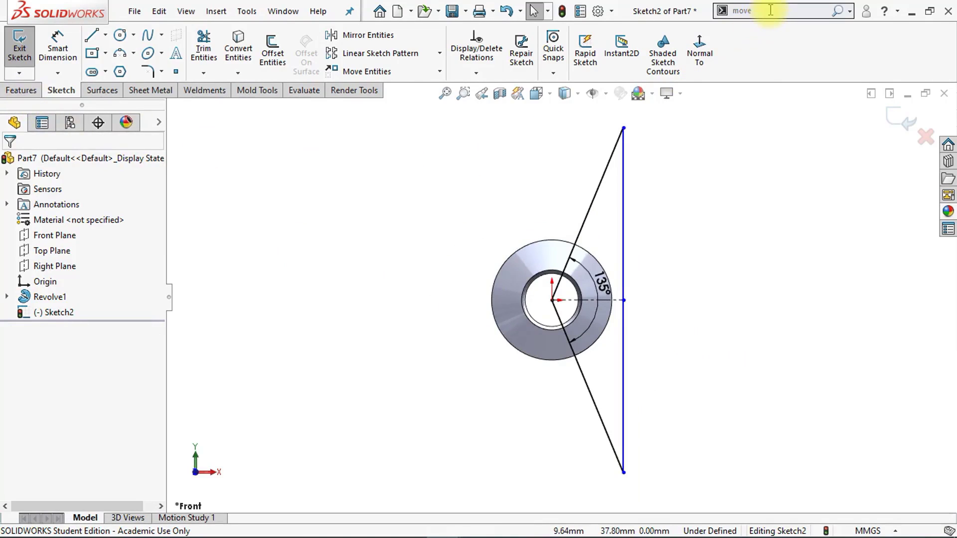
Create a projection Split Line from the triangle sketch on the ring's four faces: both flat faces, the outer face and the bore
{"action": "type", "text": "s"}
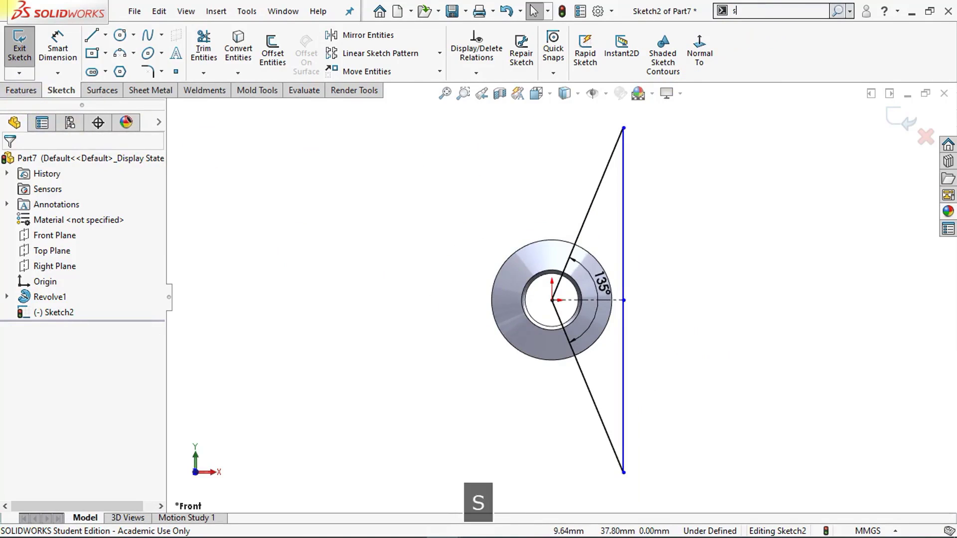
{"action": "type", "text": "plit"}
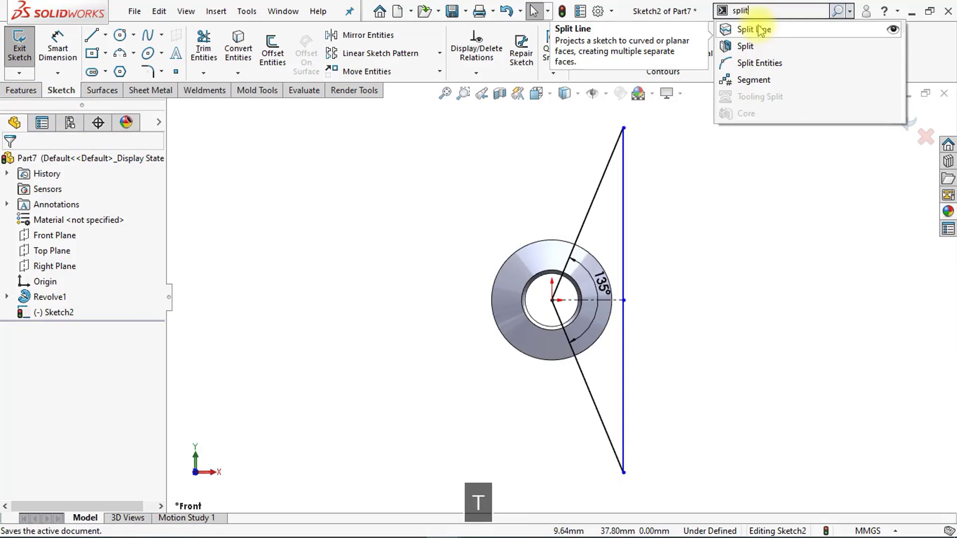
{"action": "left_click", "coordinate": [789, 34]}
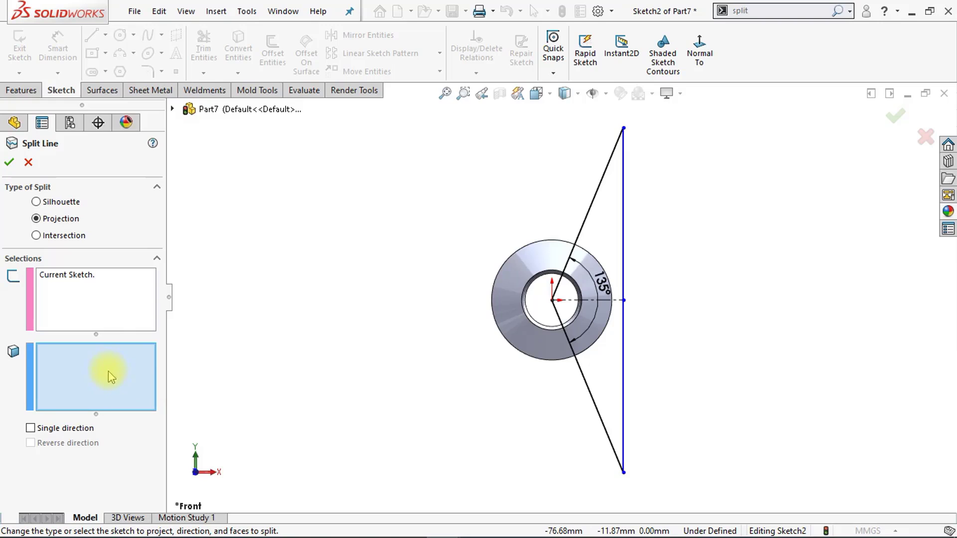
{"action": "middle_click_drag", "start_coordinate": [271, 349], "coordinate": [559, 316]}
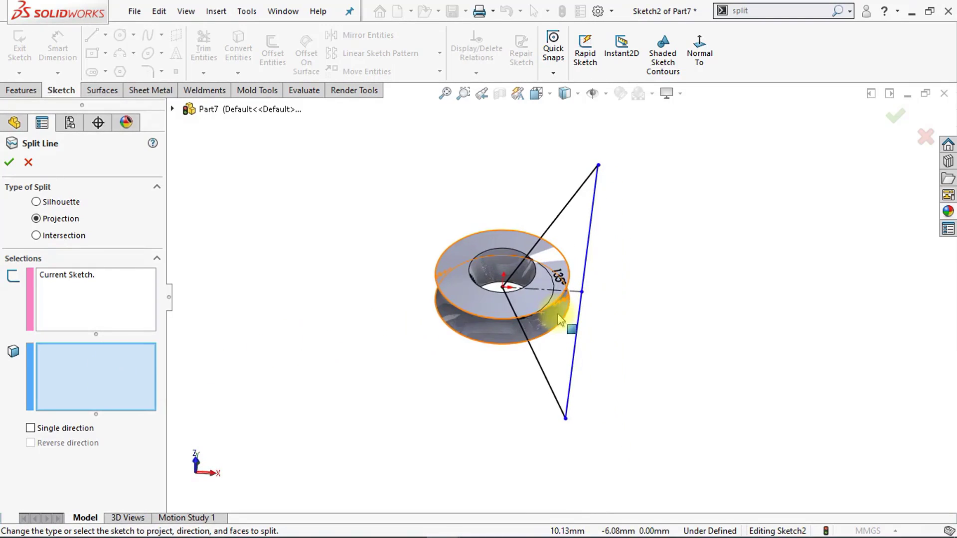
{"action": "left_click", "coordinate": [522, 301]}
{"action": "left_click", "coordinate": [524, 279]}
{"action": "left_click", "coordinate": [534, 331]}
{"action": "mouse_move", "coordinate": [534, 331]}
{"action": "middle_mouse_down"}
{"action": "mouse_move", "coordinate": [517, 336]}
{"action": "mouse_move", "coordinate": [536, 322]}
{"action": "mouse_move", "coordinate": [524, 329]}
{"action": "middle_mouse_up"}
{"action": "left_click", "coordinate": [536, 321]}
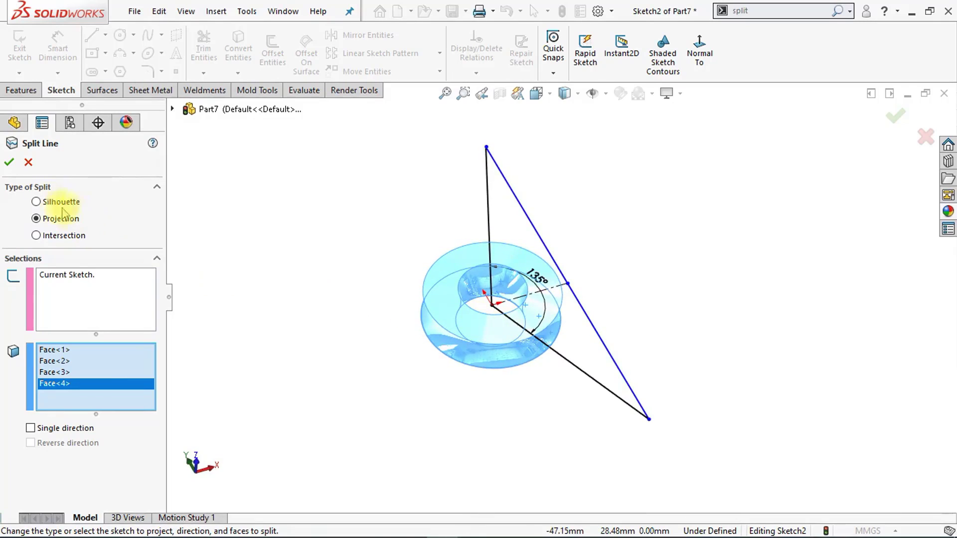
{"action": "left_click", "coordinate": [9, 163]}
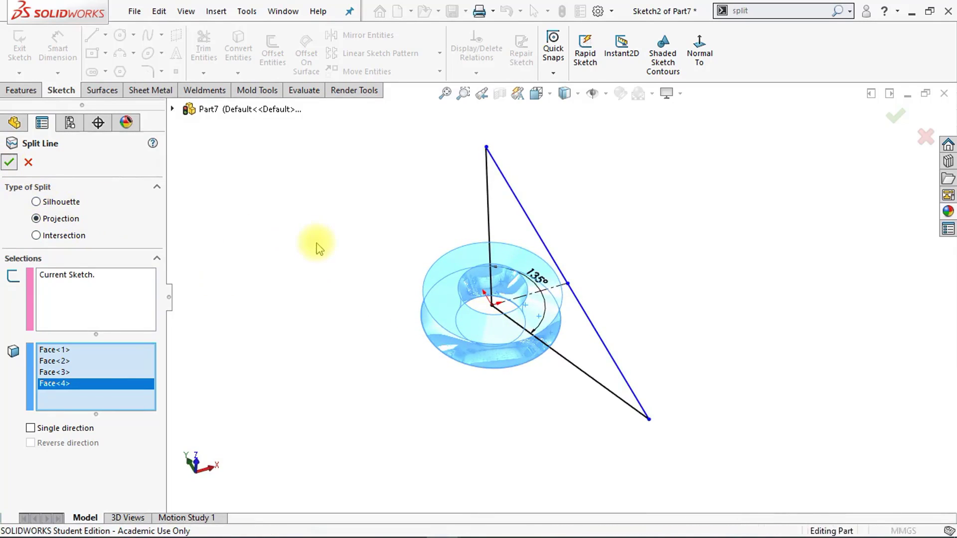
Examine the split lines on the ring from several sides and return to the isometric view
{"action": "key", "text": "Down"}
{"action": "key", "text": "Down"}
{"action": "key", "text": "Down"}
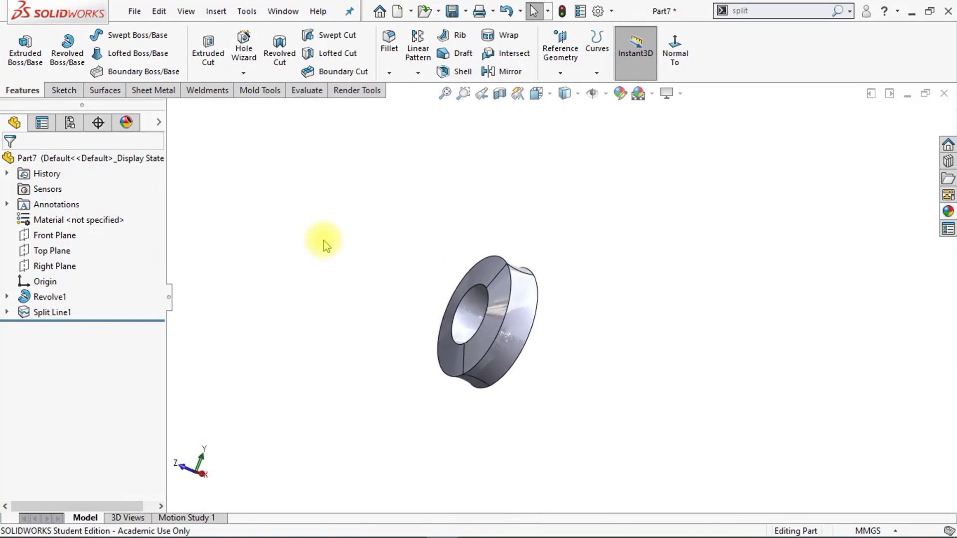
{"action": "key", "text": "Down"}
{"action": "key", "text": "Down"}
{"action": "key", "text": "Down"}
{"action": "key", "text": "Down"}
{"action": "key", "text": "Down"}
{"action": "key", "text": "Down"}
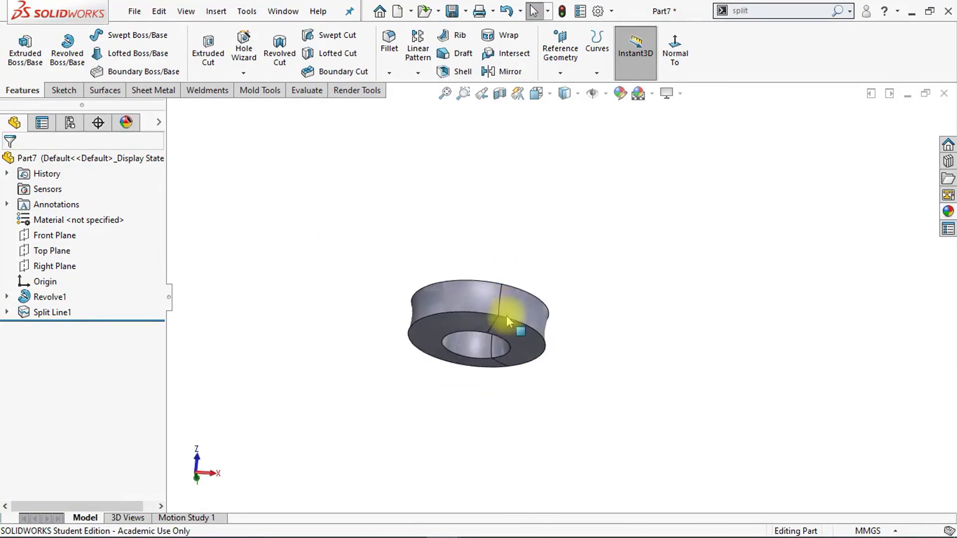
{"action": "key", "text": "Down"}
{"action": "key", "text": "Down"}
{"action": "key", "text": "Down"}
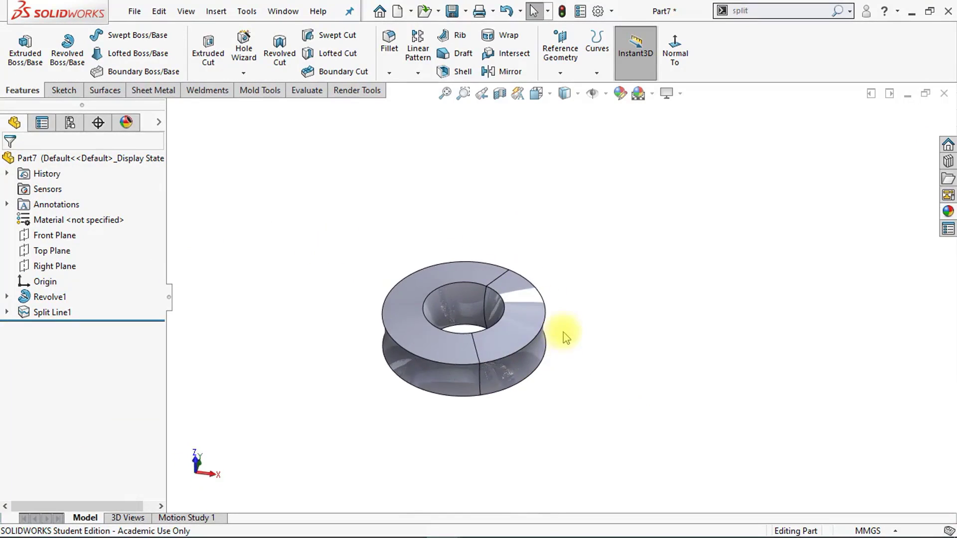
{"action": "key", "text": "Left"}
{"action": "key", "text": "ctrl+7"}
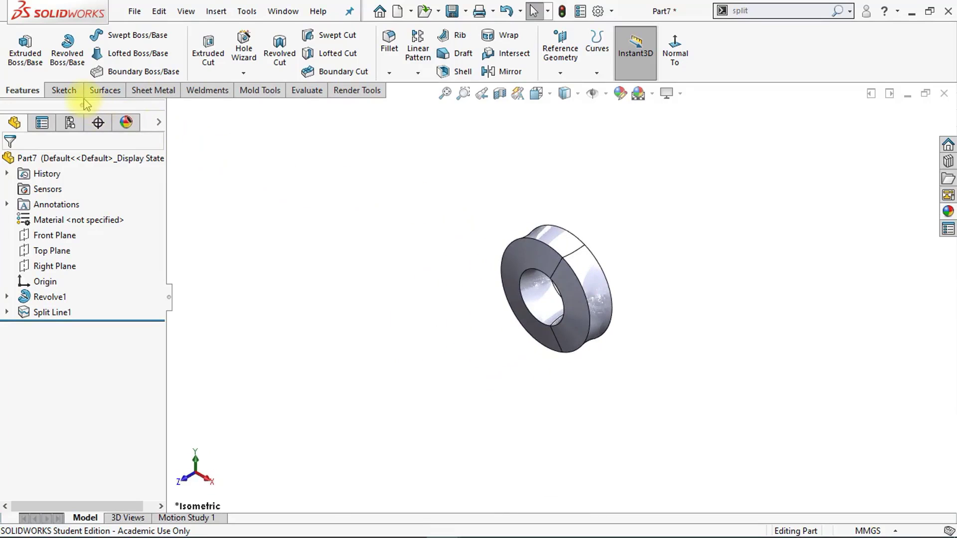
Delete the three faces of the 135° sector, both flat faces and the outer face, using Delete Face with the Delete option
{"action": "left_click", "coordinate": [103, 92]}
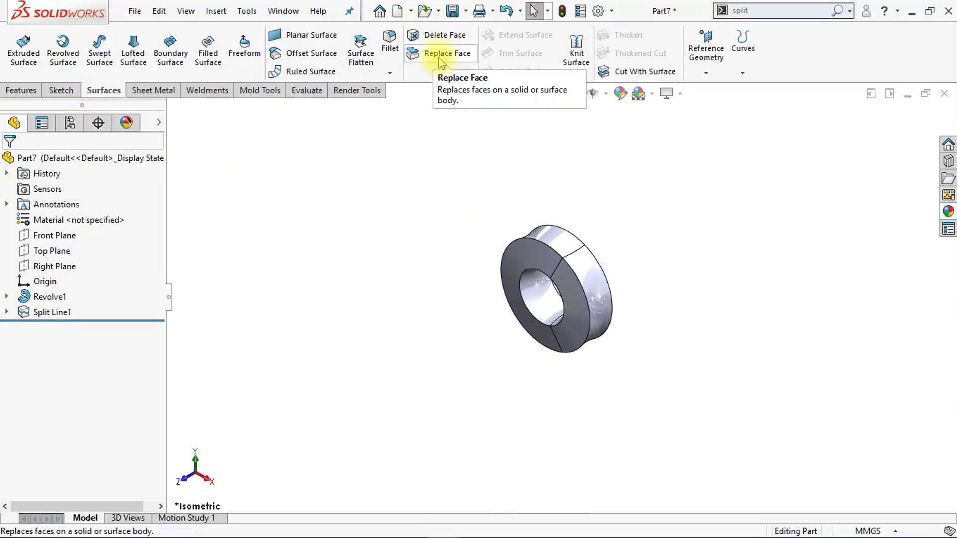
{"action": "left_click", "coordinate": [441, 35]}
{"action": "scroll", "coordinate": [608, 278], "scroll_direction": "down", "scroll_amount": 5}
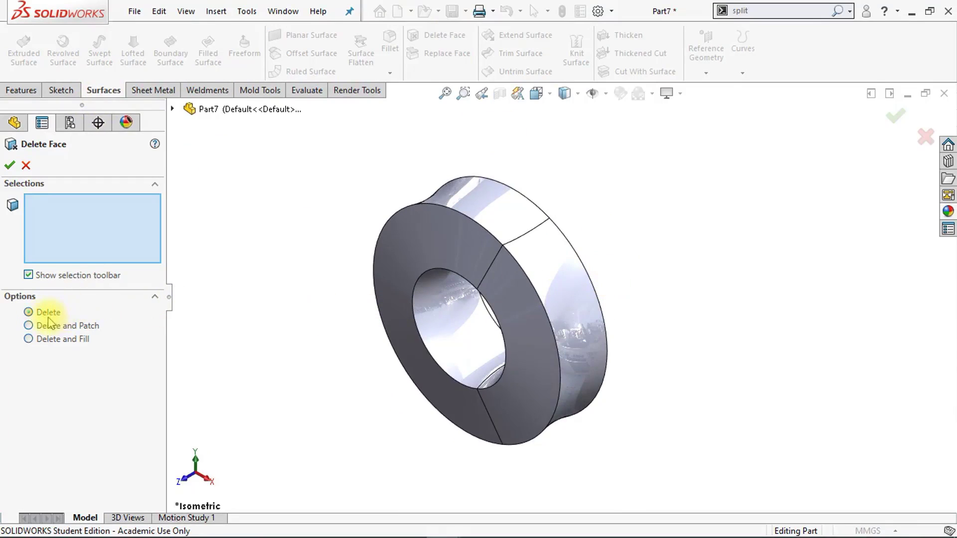
{"action": "middle_click_drag", "start_coordinate": [368, 344], "coordinate": [582, 321]}
{"action": "left_click", "coordinate": [582, 321]}
{"action": "key", "text": "Left"}
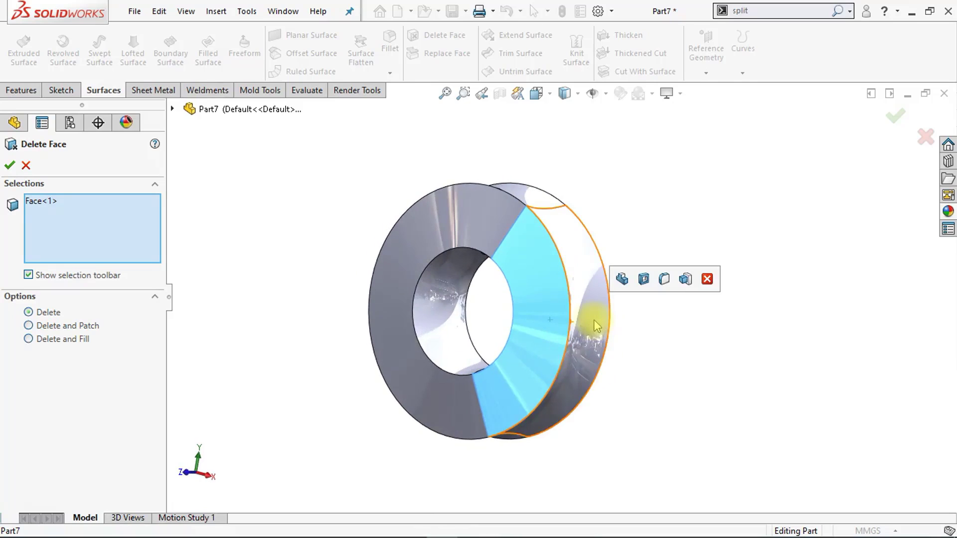
{"action": "left_click", "coordinate": [595, 321]}
{"action": "key", "text": "Up"}
{"action": "key", "text": "Up"}
{"action": "key", "text": "Up"}
{"action": "key", "text": "Up"}
{"action": "key", "text": "Up"}
{"action": "key", "text": "Up"}
{"action": "left_click", "coordinate": [572, 314]}
{"action": "key", "text": "Up"}
{"action": "key", "text": "Up"}
{"action": "key", "text": "Up"}
{"action": "key", "text": "Up"}
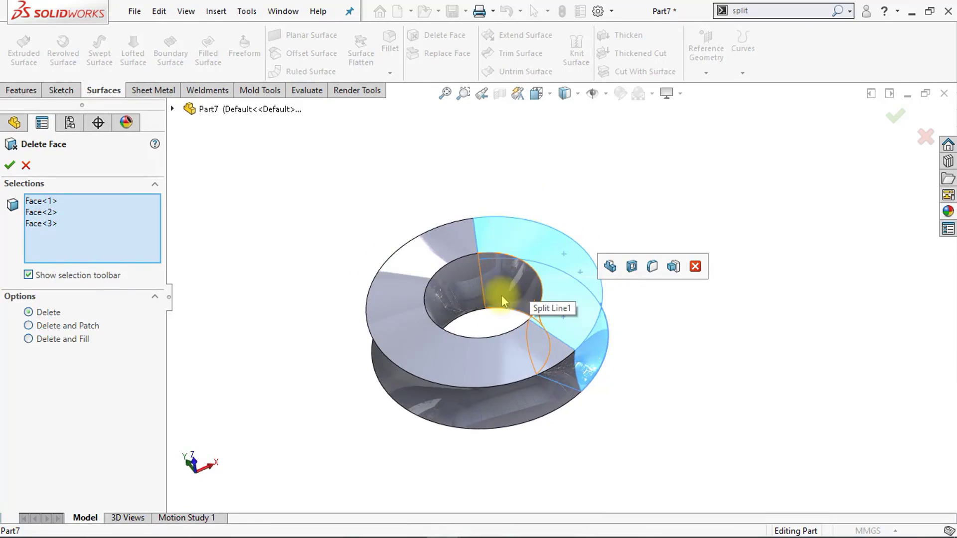
{"action": "middle_click_drag", "start_coordinate": [507, 295], "coordinate": [523, 284]}
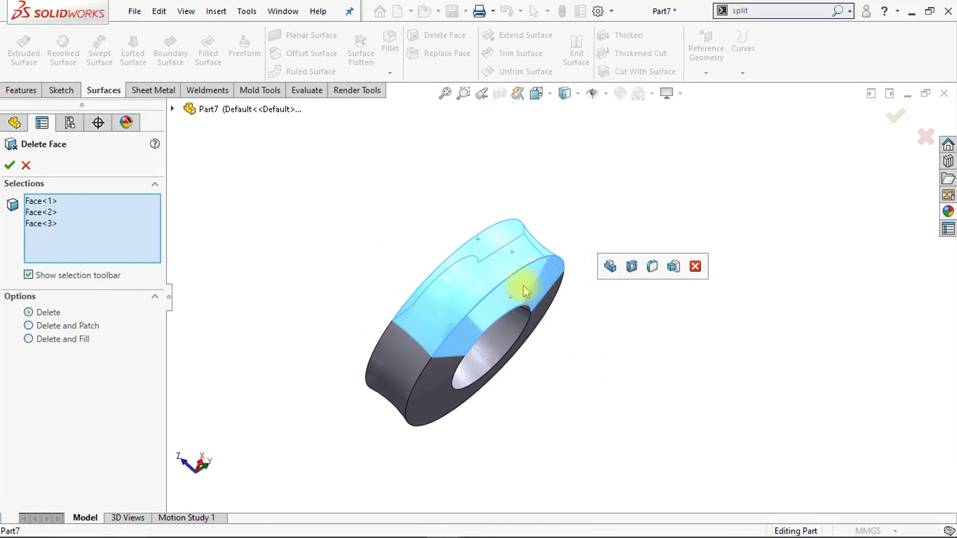
{"action": "left_click", "coordinate": [11, 167]}
{"action": "key", "text": "Right"}
{"action": "key", "text": "Right"}
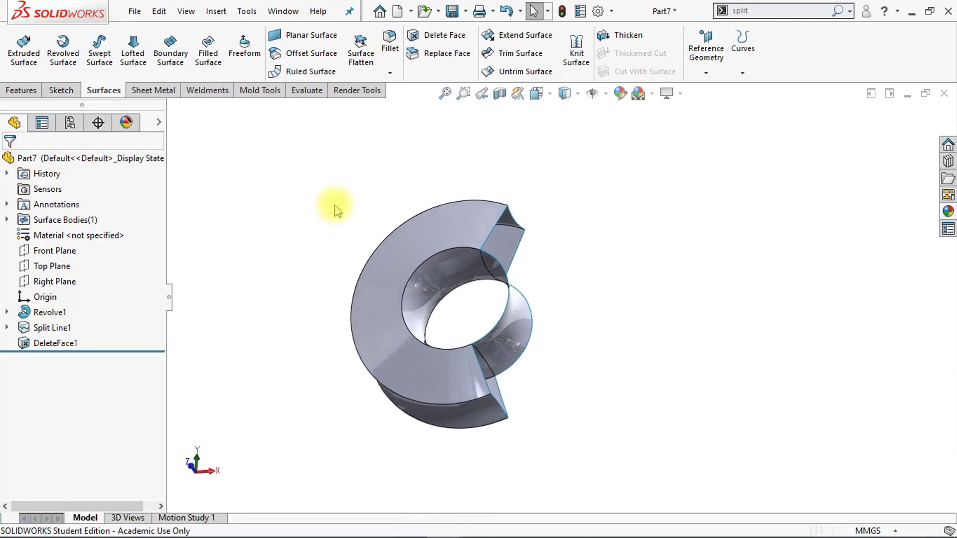
{"action": "key", "text": "ctrl+7"}
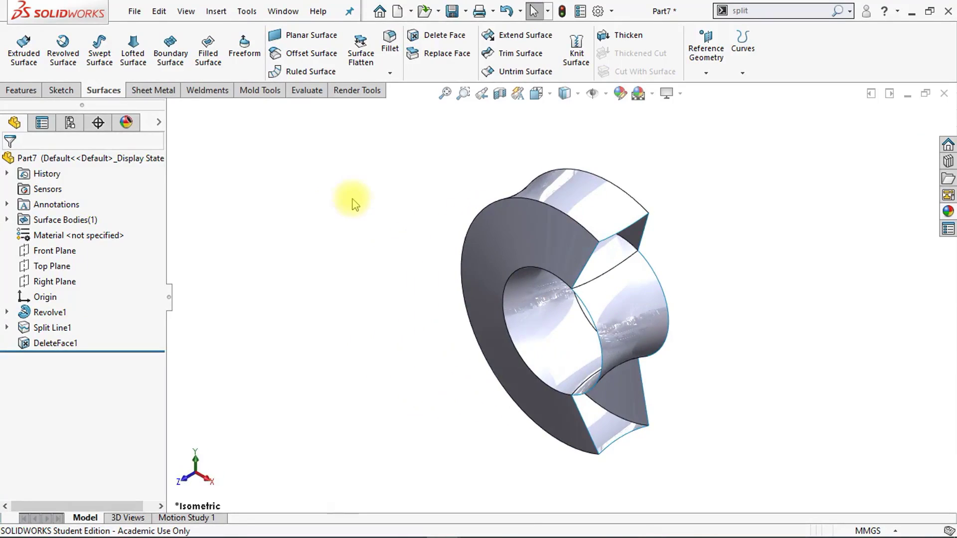
Create an intersection Split Line on the bore face of the opened sector, using the Front Plane as the splitting plane
{"action": "key", "text": "Return"}
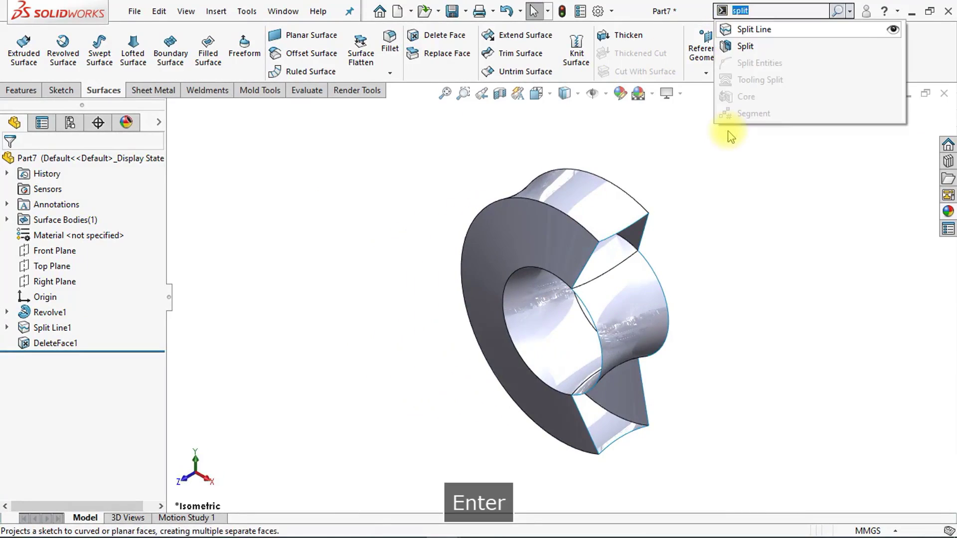
{"action": "left_click", "coordinate": [766, 33]}
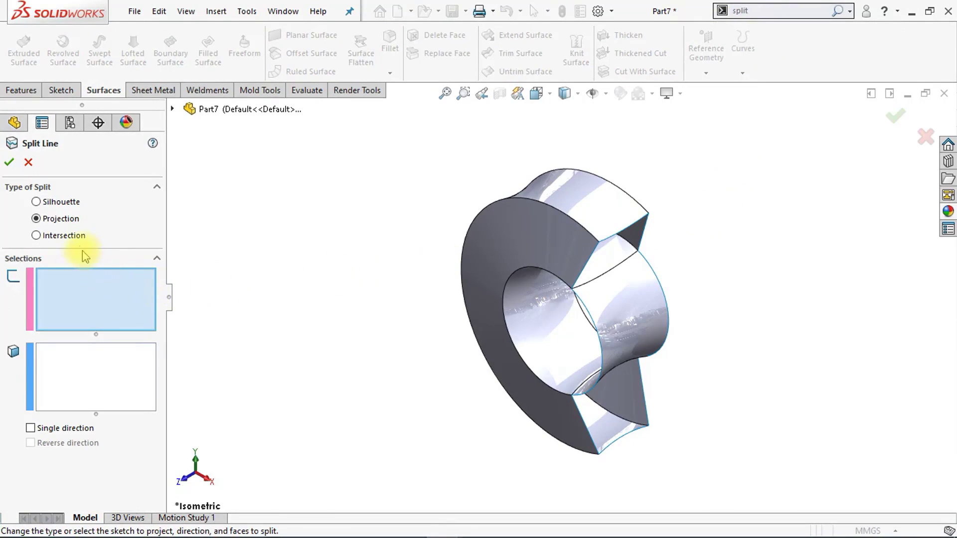
{"action": "left_click", "coordinate": [76, 239]}
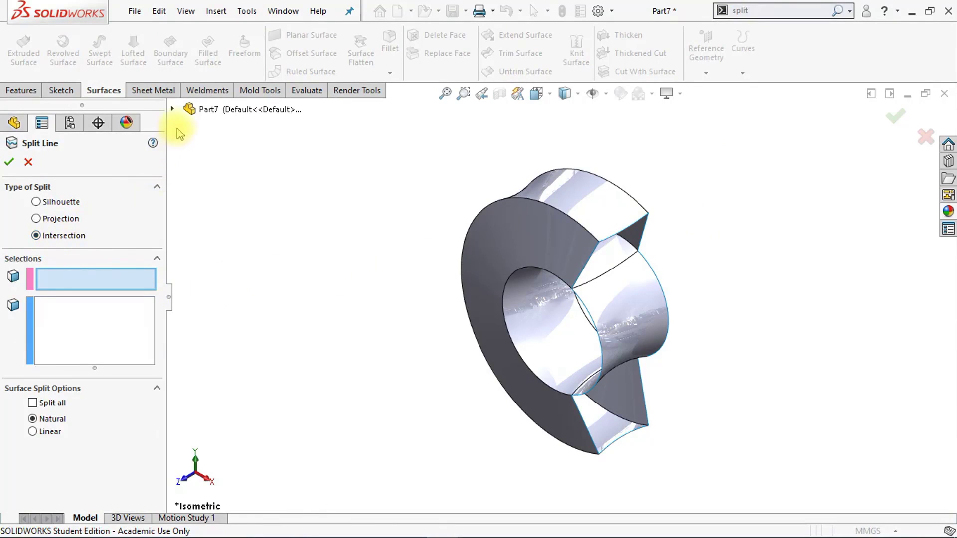
{"action": "left_click", "coordinate": [173, 110]}
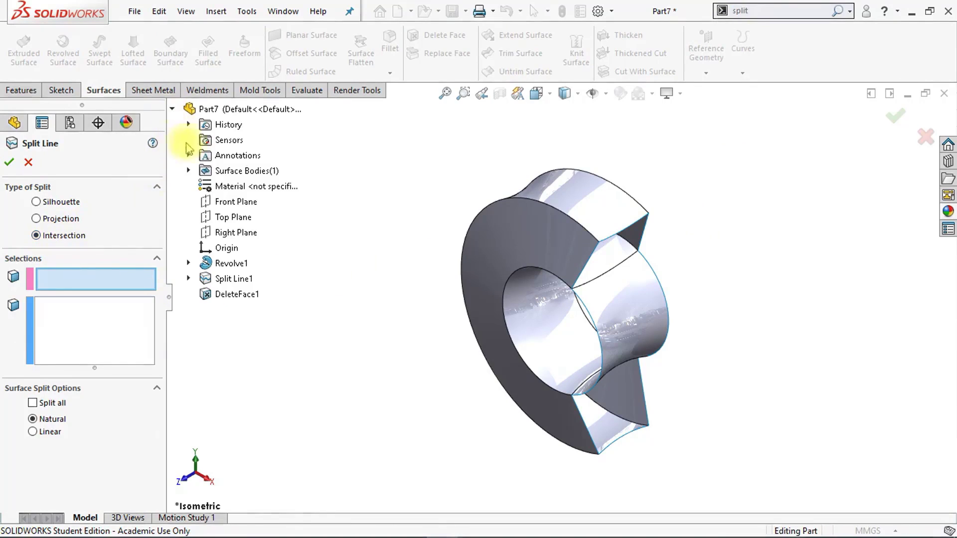
{"action": "left_click", "coordinate": [220, 202]}
{"action": "left_click", "coordinate": [93, 325]}
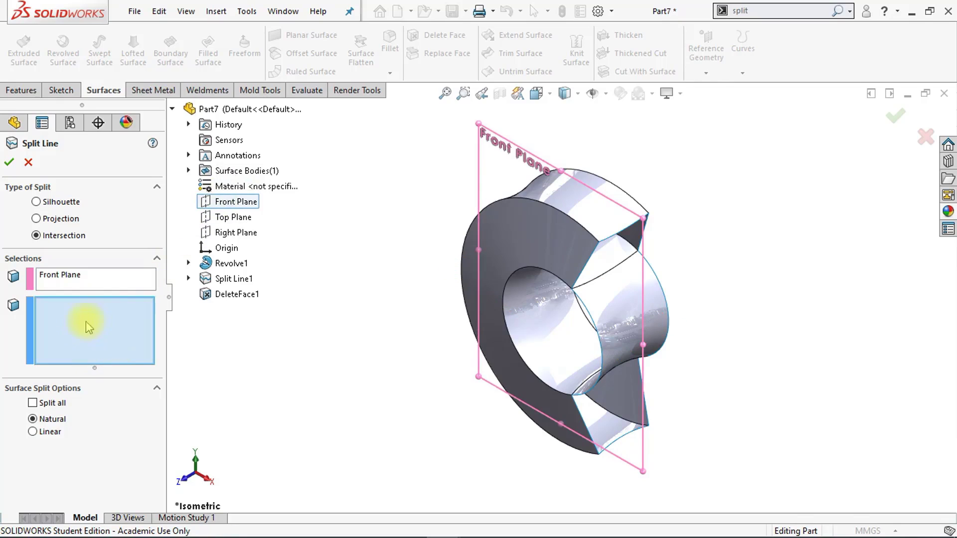
{"action": "left_click", "coordinate": [625, 312]}
{"action": "scroll", "coordinate": [690, 354], "scroll_direction": "down", "scroll_amount": 2}
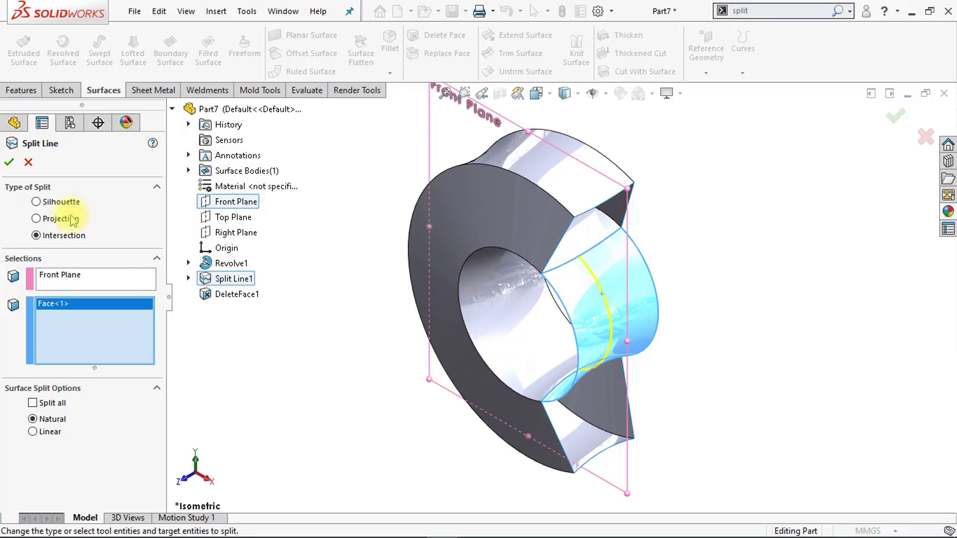
{"action": "left_click", "coordinate": [15, 171]}
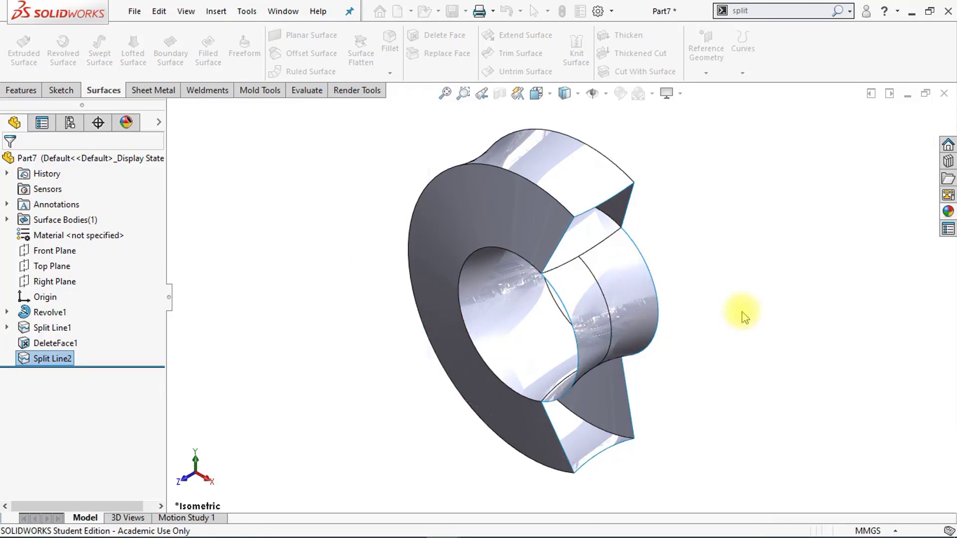
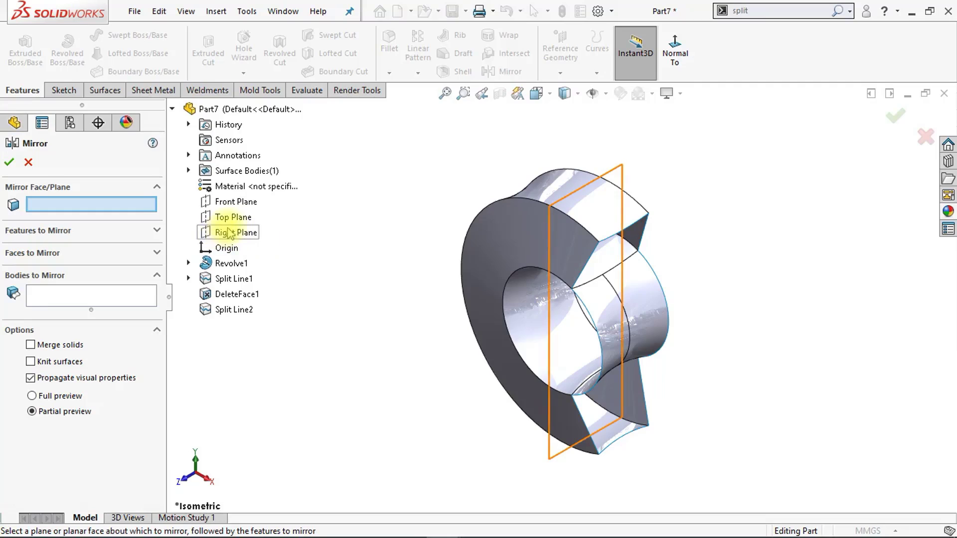
Mirror the ring's surface body about the Right Plane without knitting the surfaces
{"action": "left_click", "coordinate": [236, 234]}
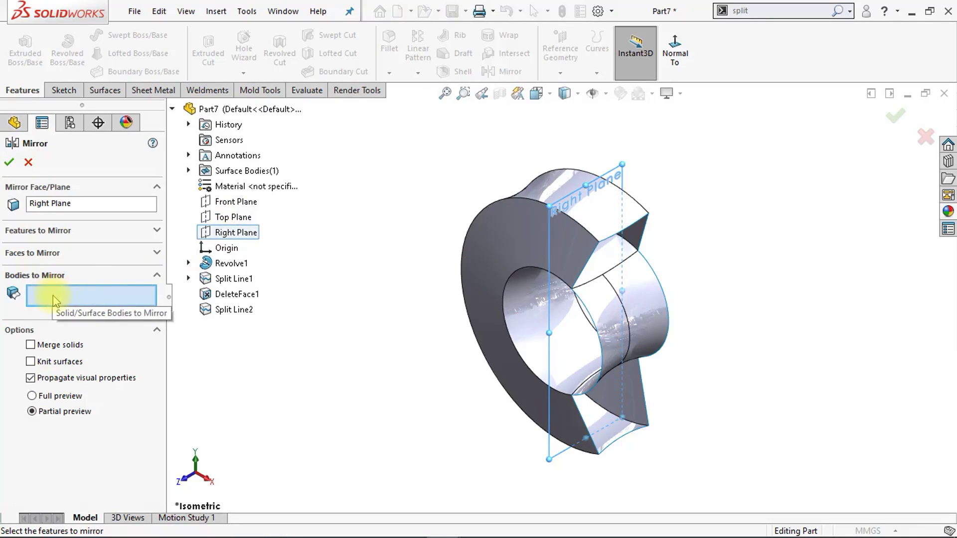
{"action": "left_click", "coordinate": [486, 259]}
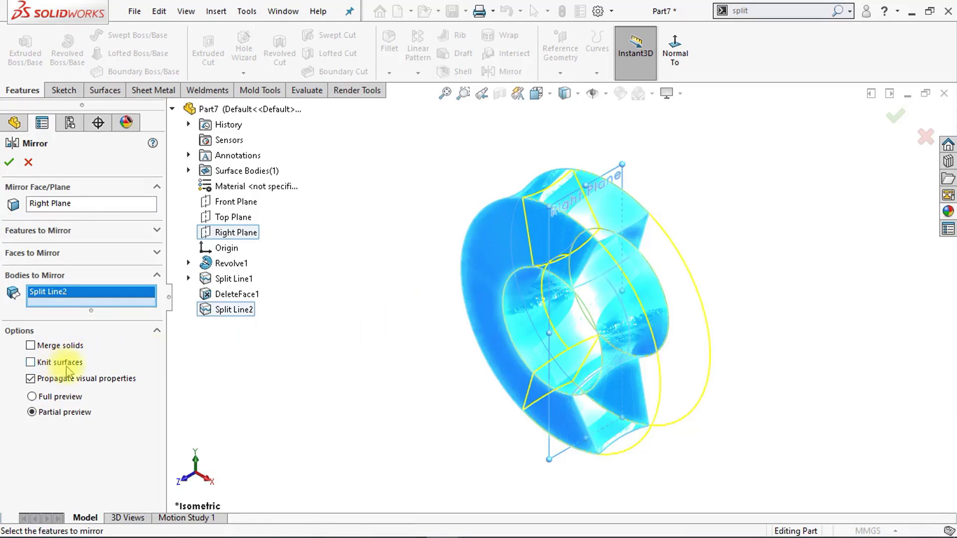
{"action": "left_click", "coordinate": [11, 165]}
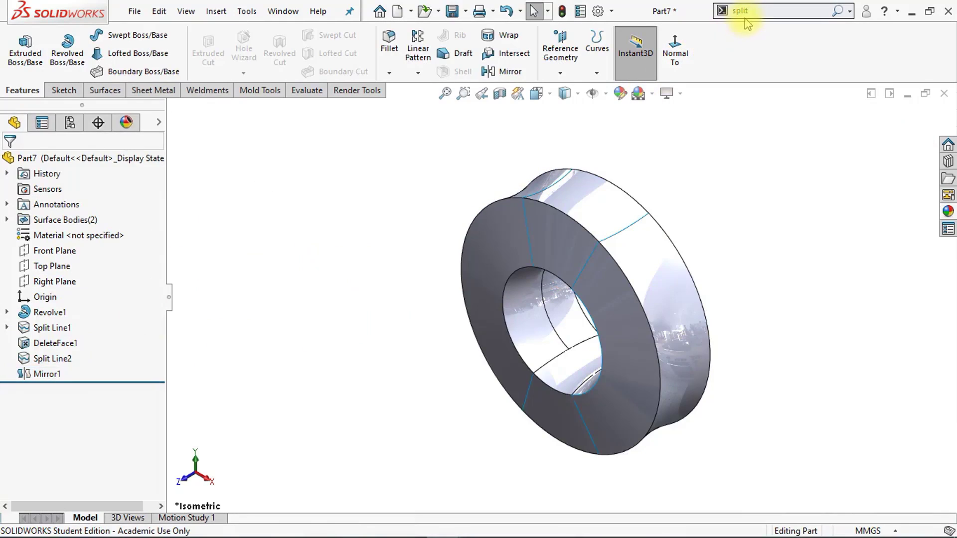
Start Move/Copy Bodies on the mirrored body and set its rotation origin to X 0, Y 0 and Z 0 mm
{"action": "type", "text": "move"}
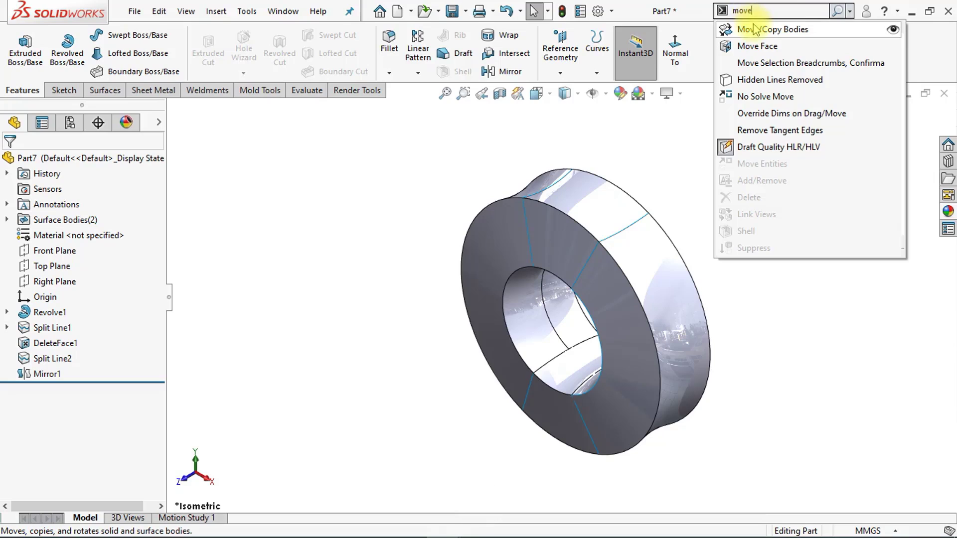
{"action": "left_click", "coordinate": [779, 31]}
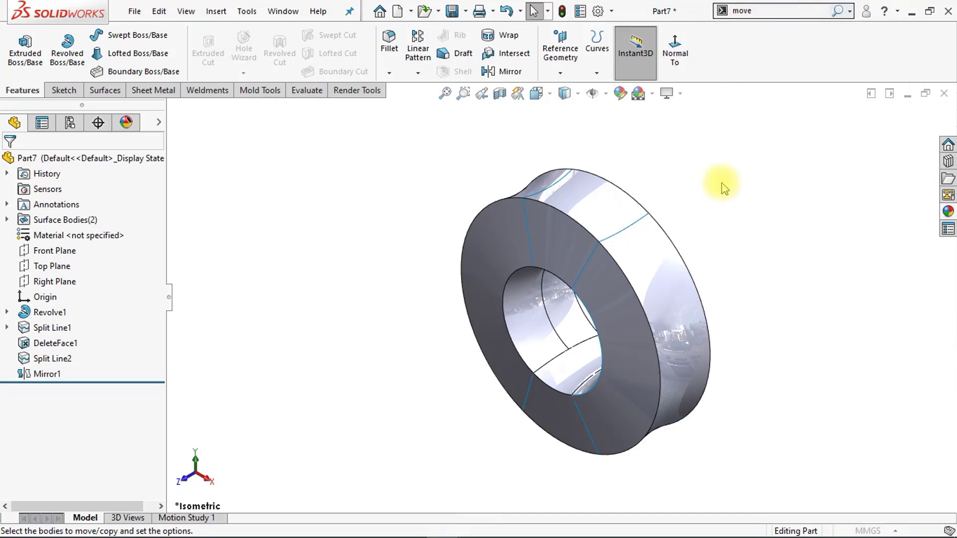
{"action": "left_click", "coordinate": [682, 337]}
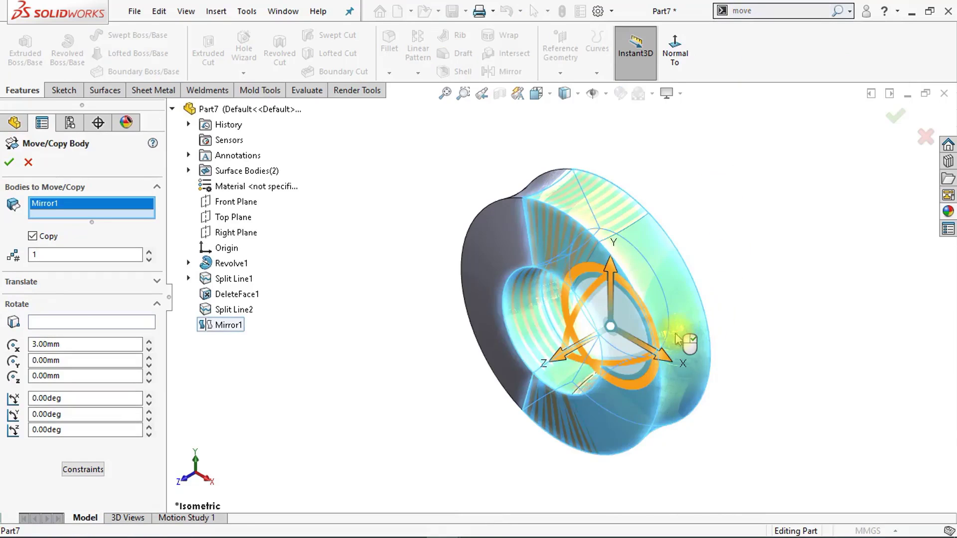
{"action": "left_click", "coordinate": [91, 322]}
{"action": "double_click", "coordinate": [87, 345]}
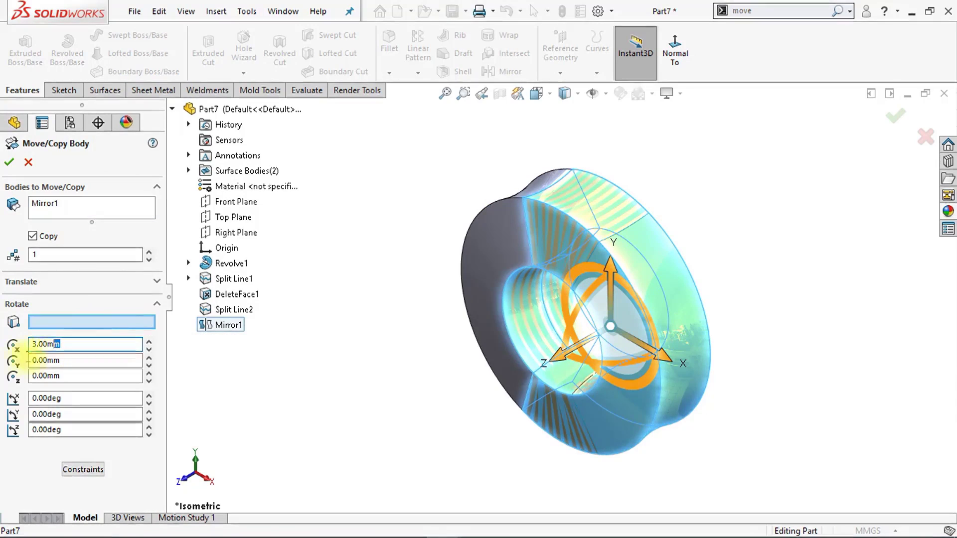
{"action": "type", "text": "0"}
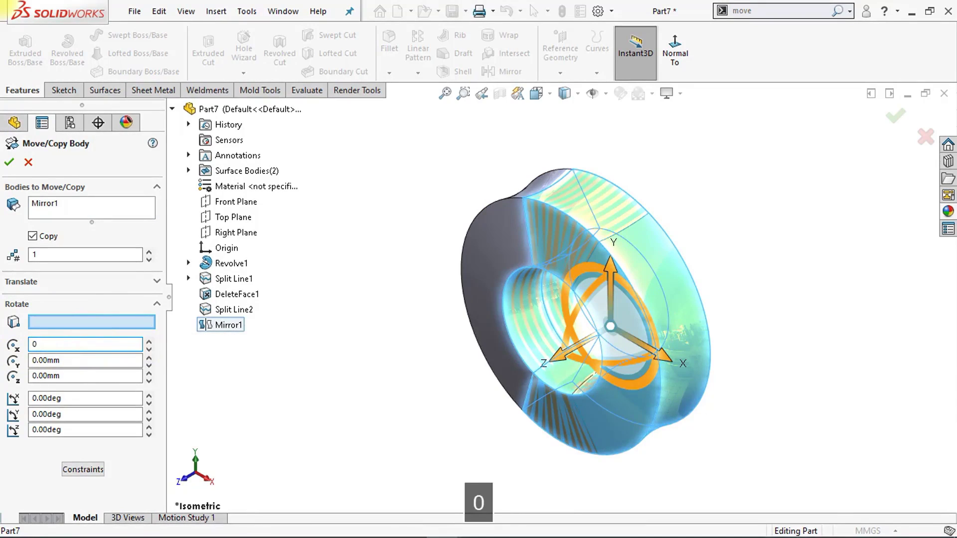
{"action": "key", "text": "Tab"}
{"action": "type", "text": "0"}
{"action": "key", "text": "Tab"}
{"action": "type", "text": "0"}
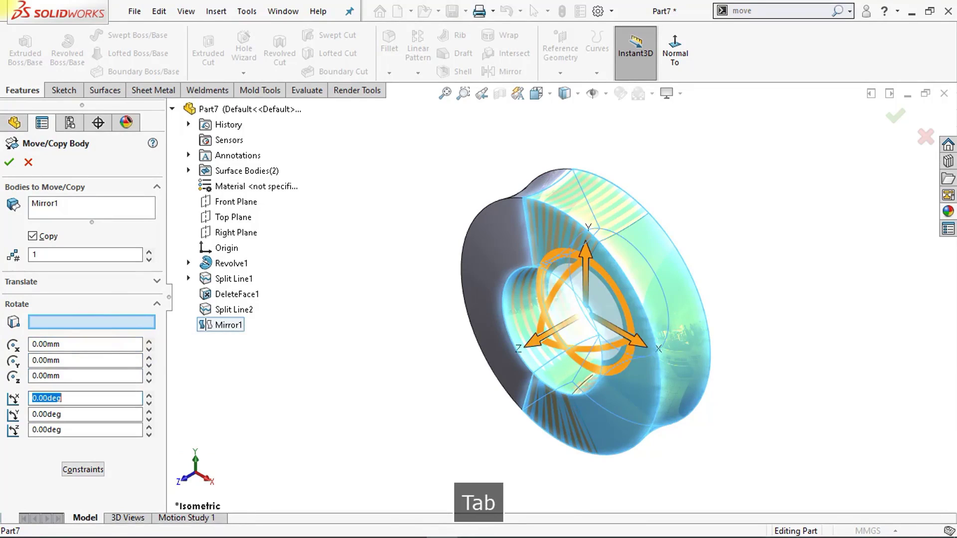
Rotate the mirrored body 90° about the X axis with Copy turned off
{"action": "left_click_drag", "start_coordinate": [569, 304], "coordinate": [626, 249]}
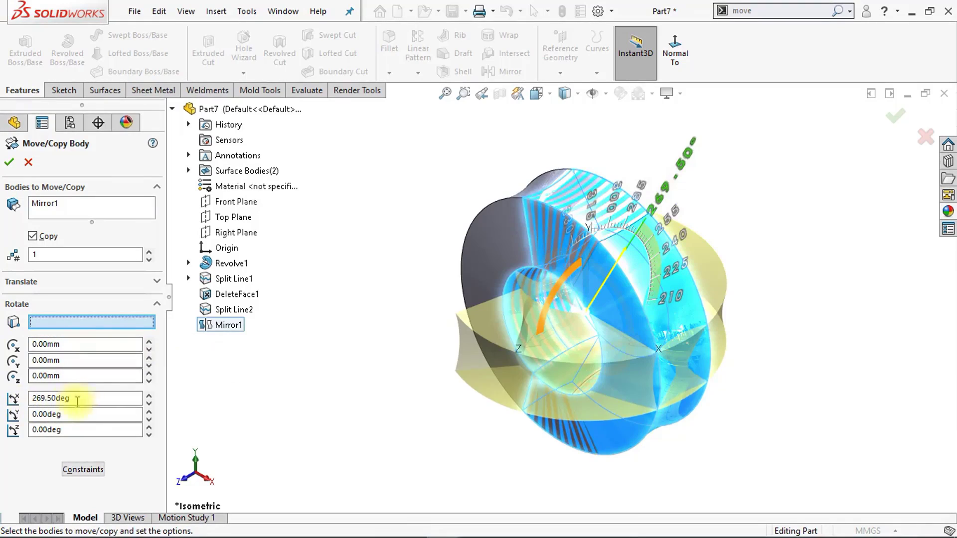
{"action": "left_click_drag", "start_coordinate": [75, 397], "coordinate": [4, 411]}
{"action": "type", "text": "0"}
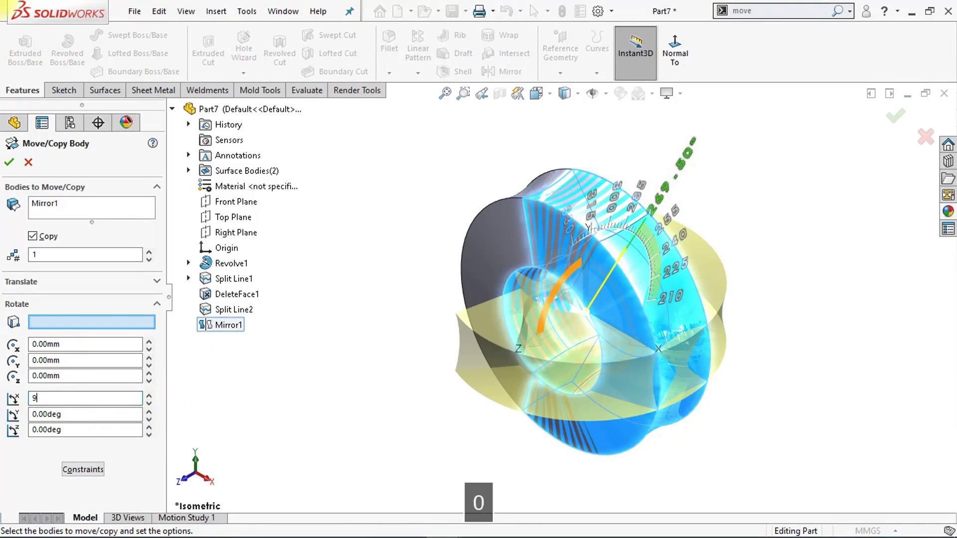
{"action": "key", "text": "Return"}
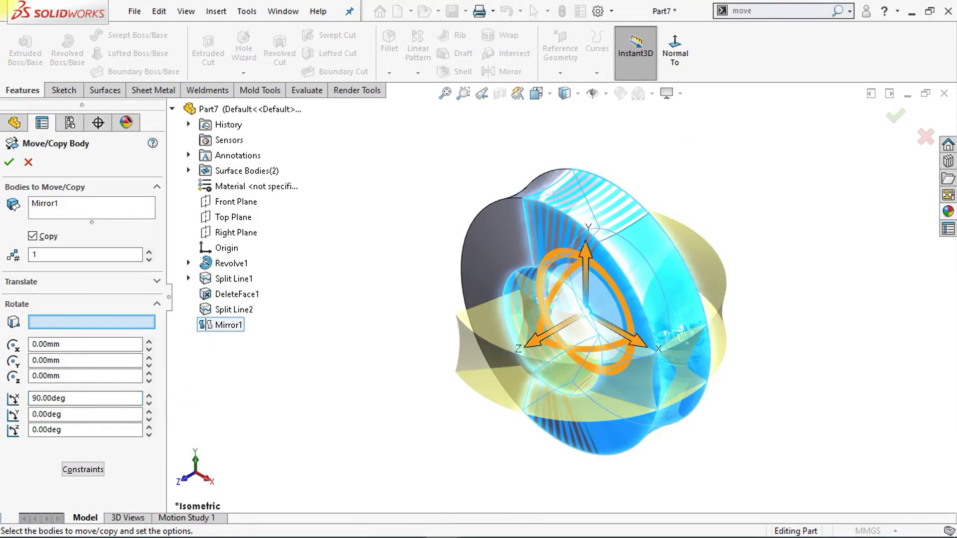
{"action": "left_click", "coordinate": [33, 238]}
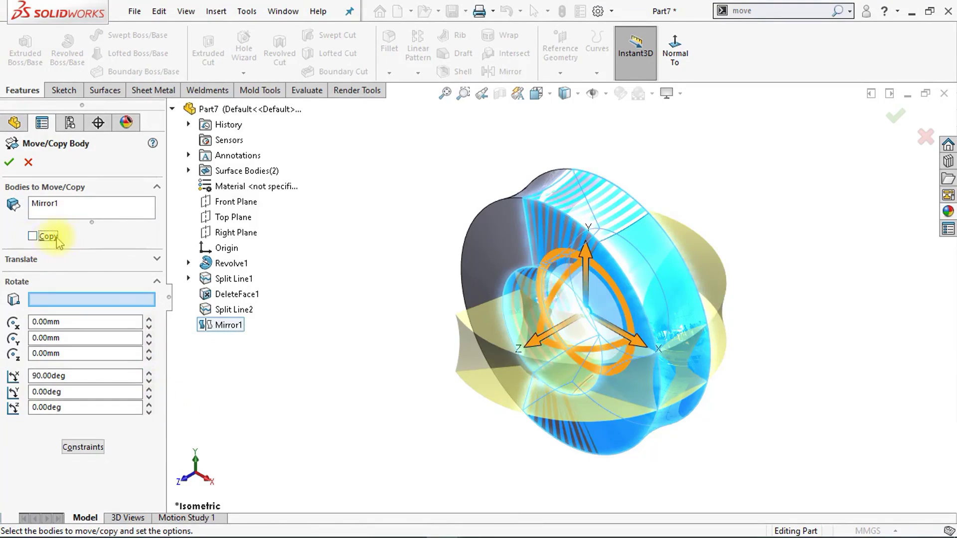
{"action": "left_click", "coordinate": [10, 165]}
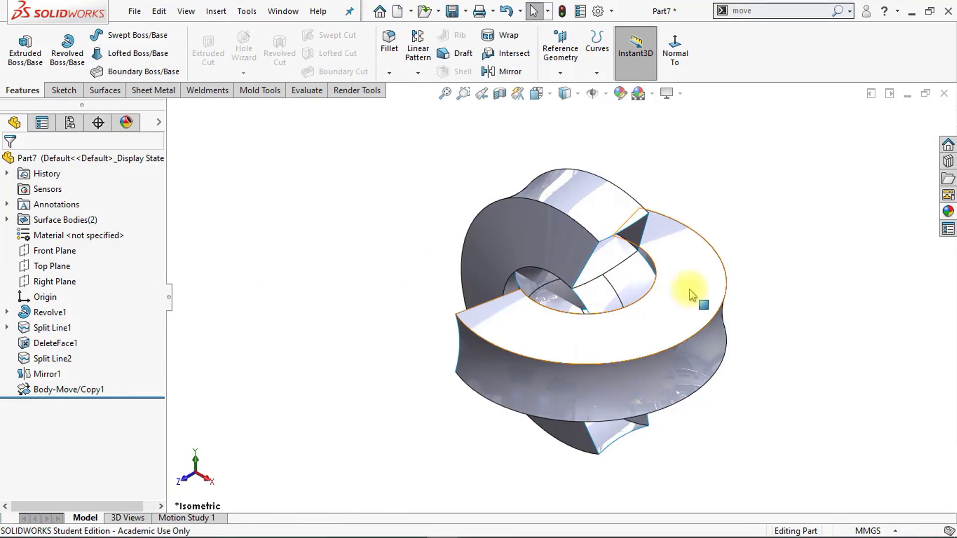
Translate the rotated ring body 18 mm along X with Move/Copy Bodies, keeping Copy turned off
{"action": "key", "text": "Return"}
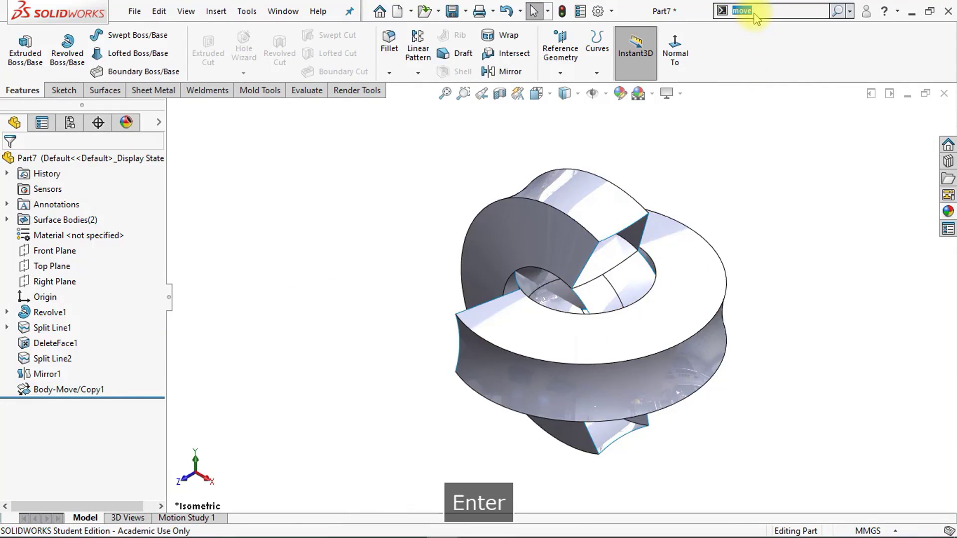
{"action": "left_click", "coordinate": [748, 34]}
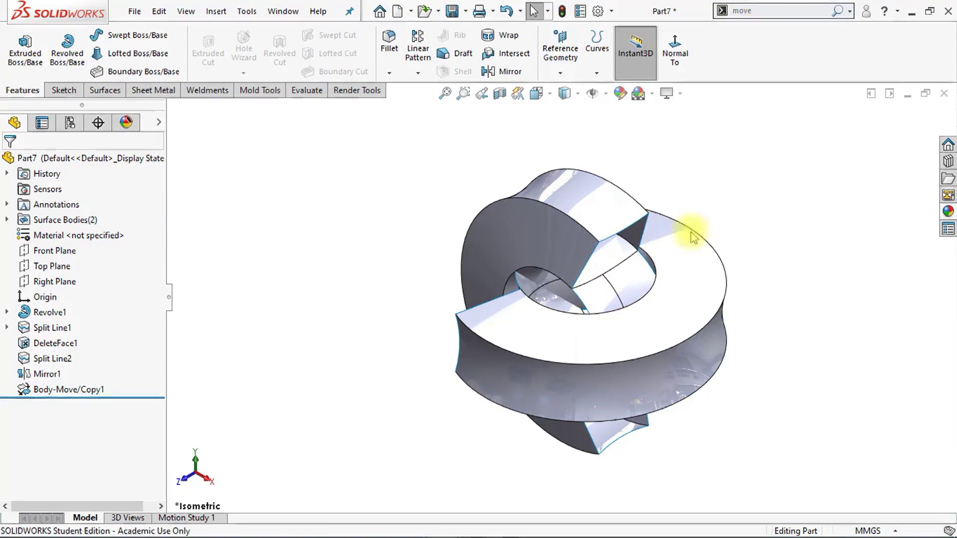
{"action": "left_click", "coordinate": [195, 480]}
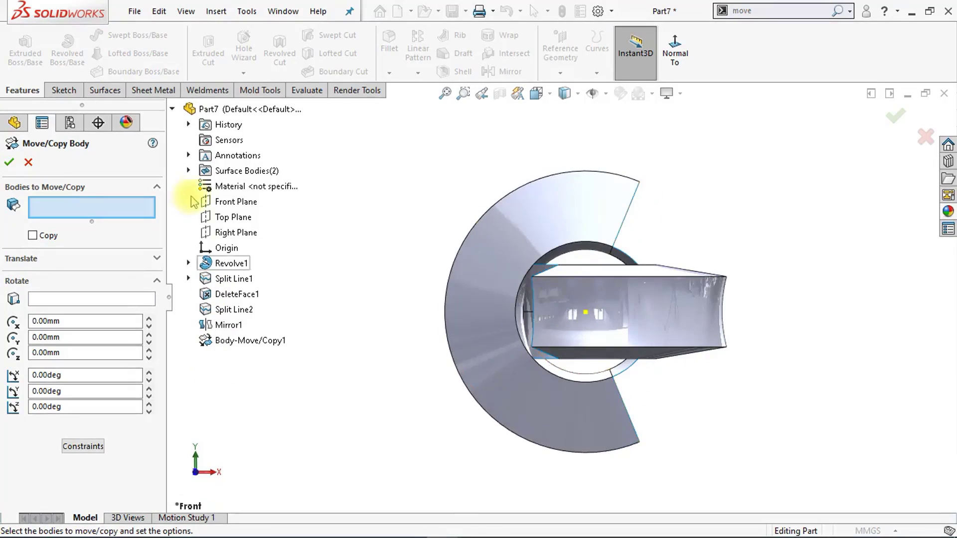
{"action": "left_click", "coordinate": [172, 109]}
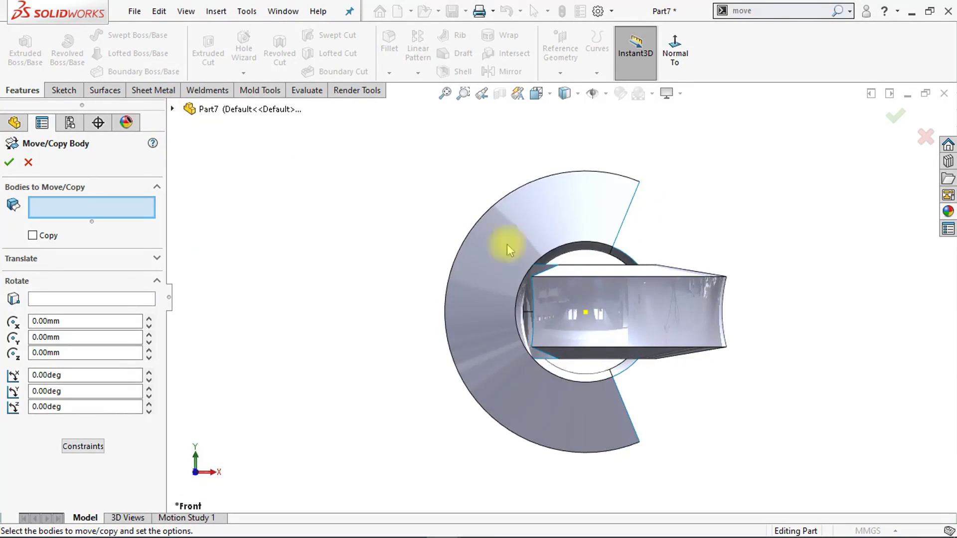
{"action": "scroll", "coordinate": [573, 269], "scroll_direction": "up", "scroll_amount": 1}
{"action": "left_click", "coordinate": [646, 317]}
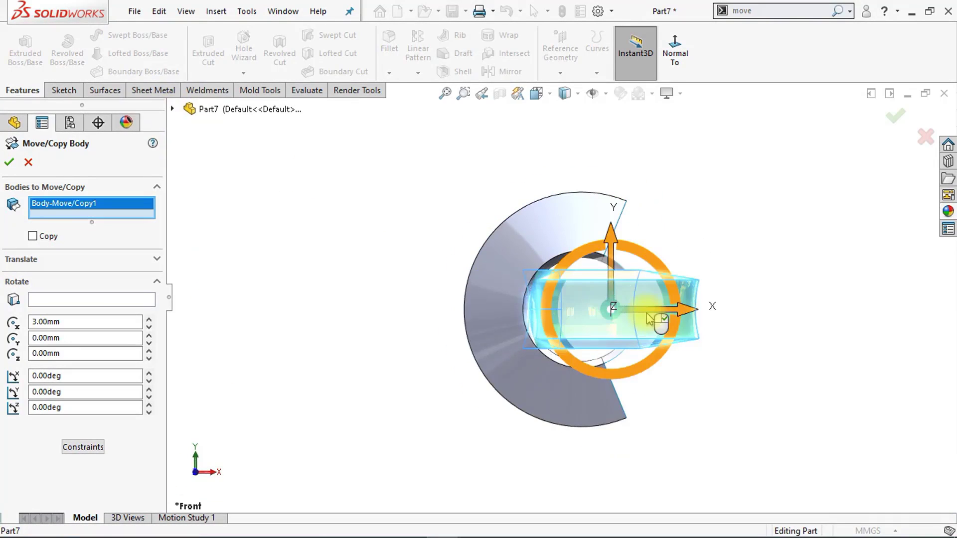
{"action": "left_click_drag", "start_coordinate": [692, 317], "coordinate": [849, 304]}
{"action": "scroll", "coordinate": [802, 310], "scroll_direction": "up", "scroll_amount": 1}
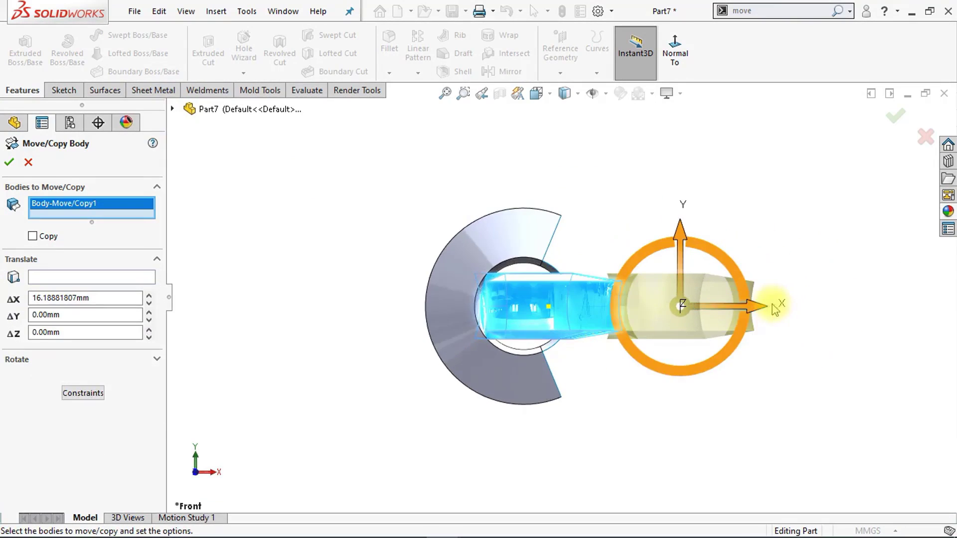
{"action": "double_click", "coordinate": [64, 299]}
{"action": "type", "text": "1"}
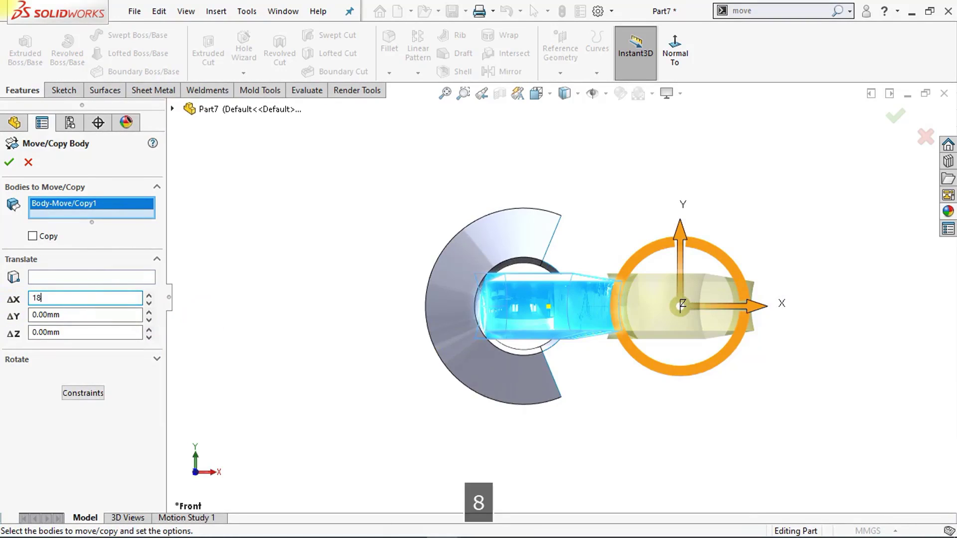
{"action": "type", "text": "8"}
{"action": "key", "text": "Return"}
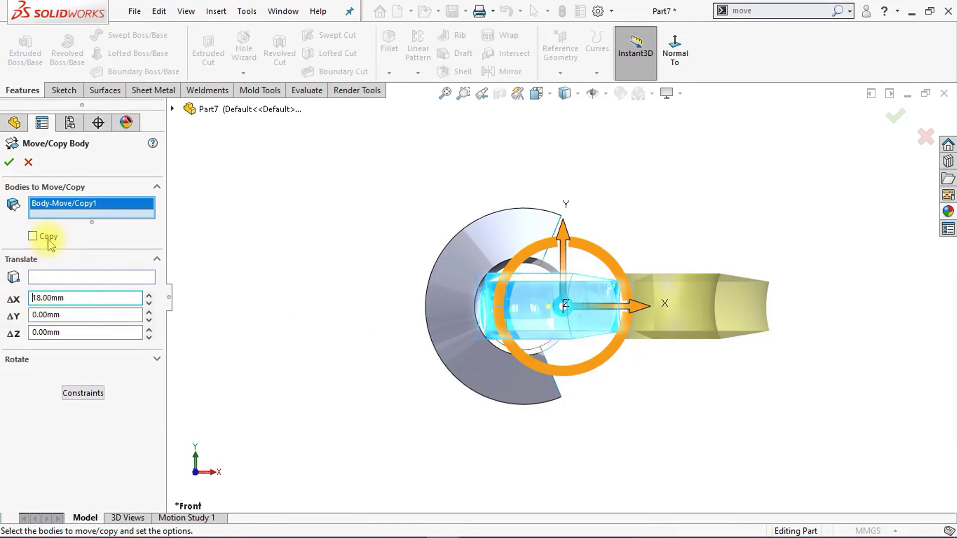
{"action": "left_click", "coordinate": [10, 163]}
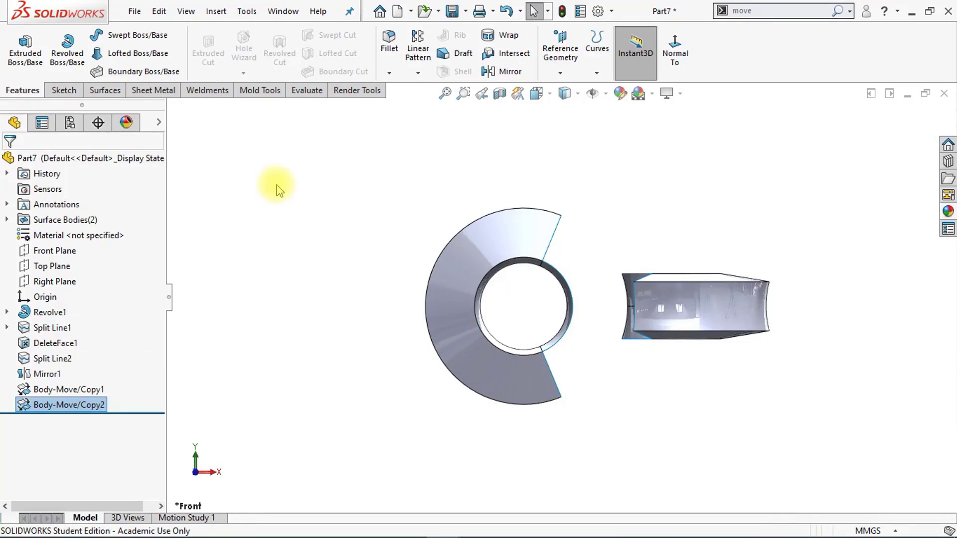
Start a Lofted Surface between the upright ring's upper front-face end edge and the horizontal ring's near top-face end edge
{"action": "key", "text": "ctrl+7"}
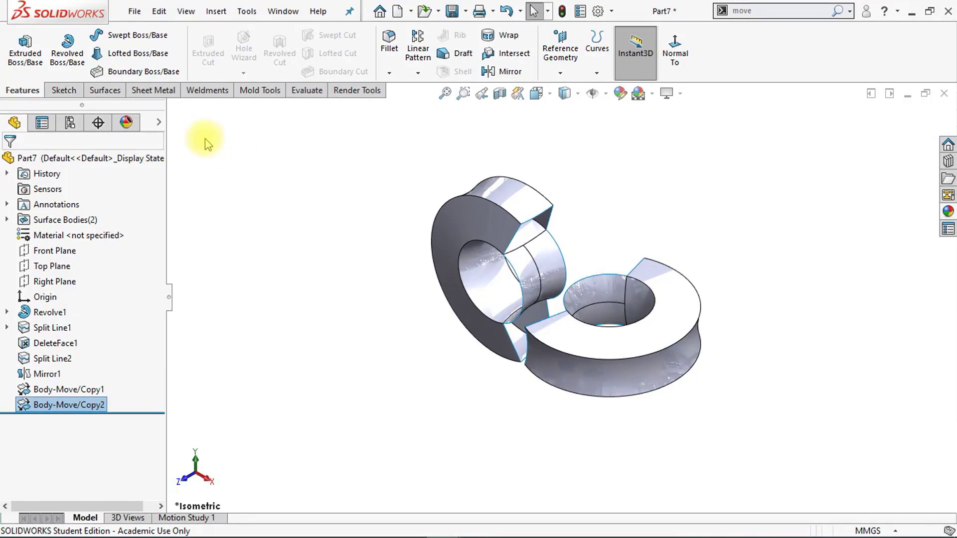
{"action": "left_click", "coordinate": [107, 90]}
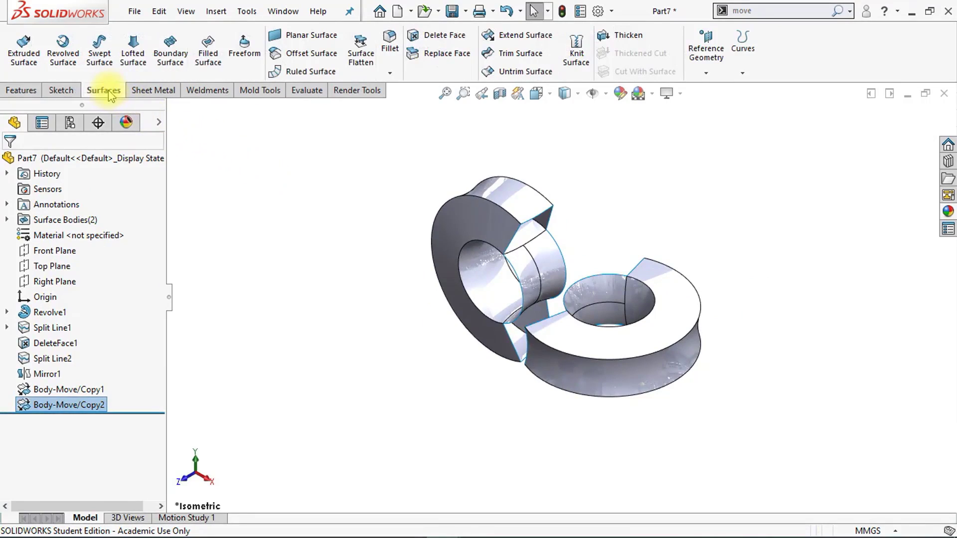
{"action": "left_click", "coordinate": [132, 50]}
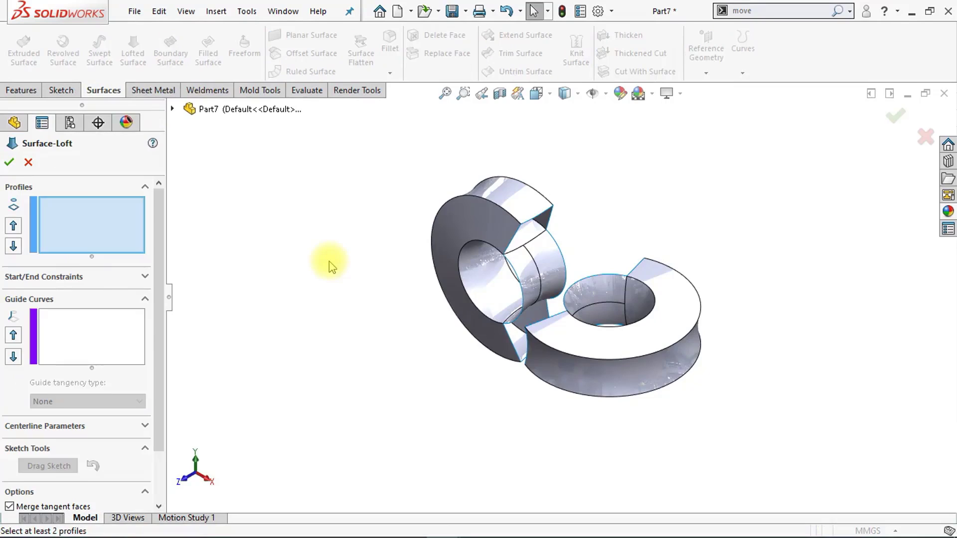
{"action": "key", "text": "Right"}
{"action": "key", "text": "Right"}
{"action": "key", "text": "Right"}
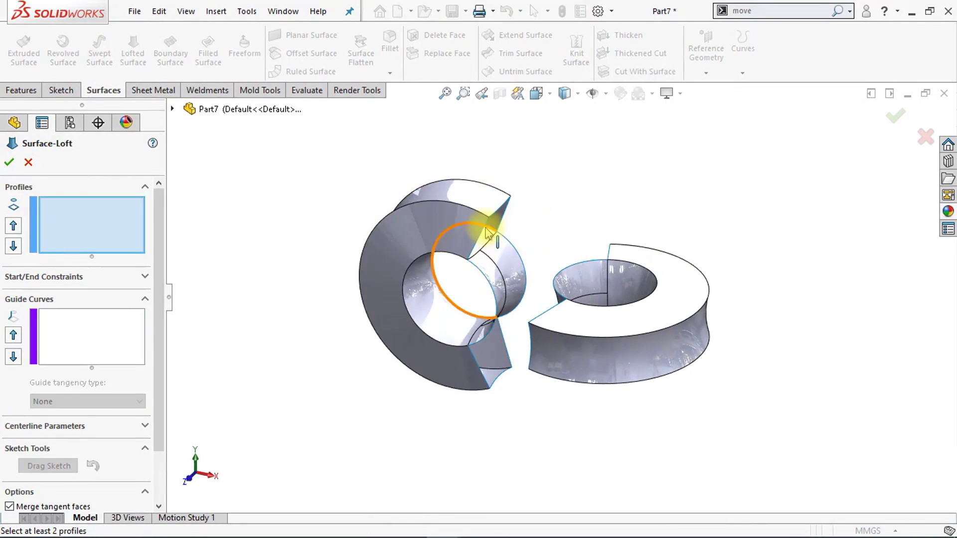
{"action": "left_click", "coordinate": [487, 230]}
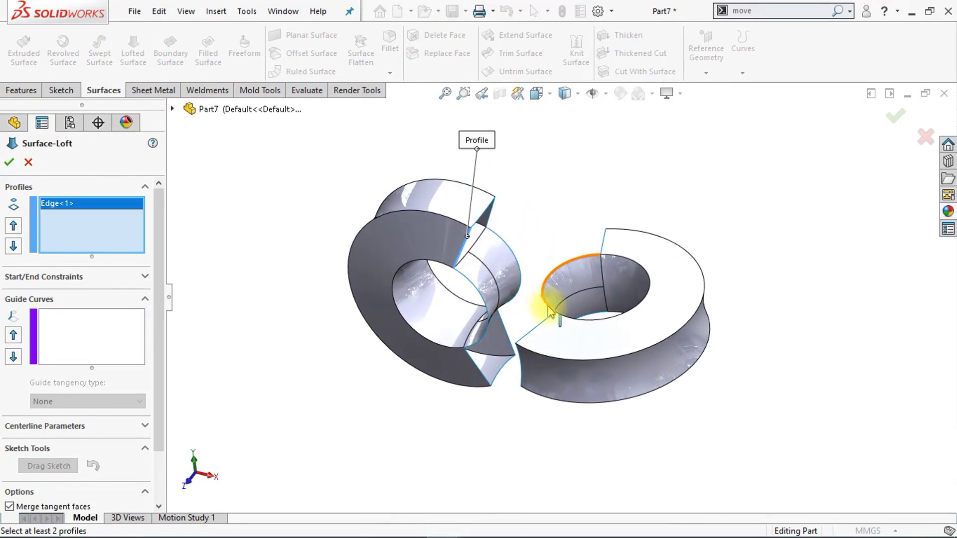
{"action": "left_click", "coordinate": [551, 314]}
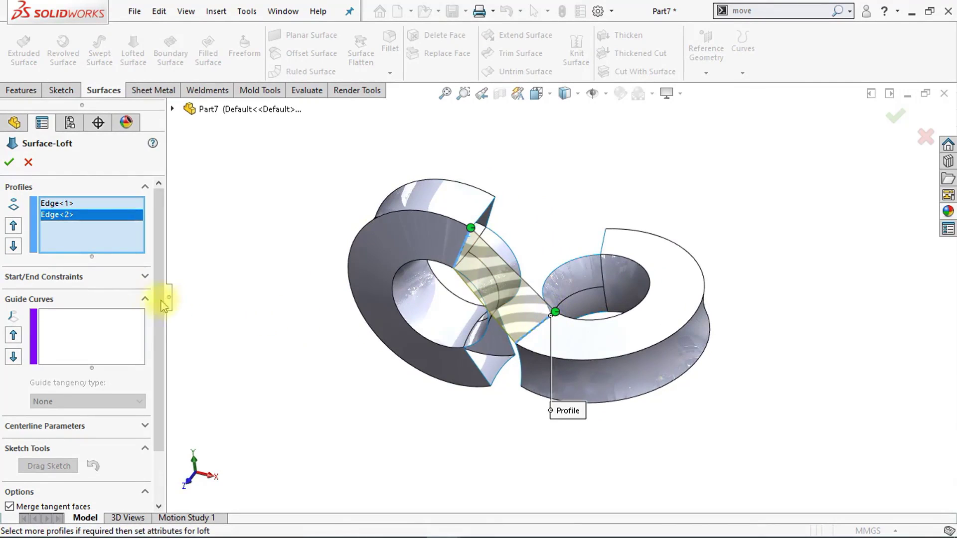
Set the loft's start constraint to Tangency To Face with a tangent length of 1.5
{"action": "left_click", "coordinate": [144, 279]}
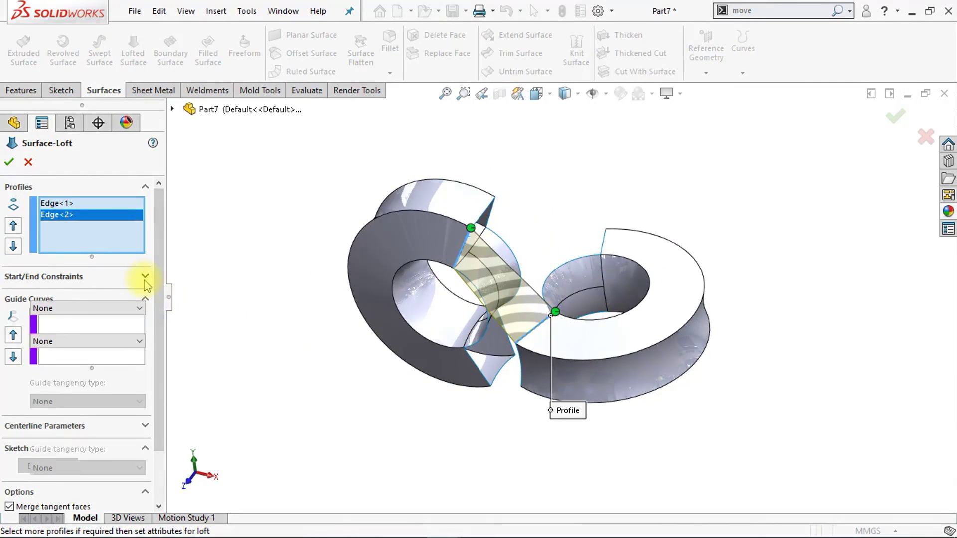
{"action": "left_click", "coordinate": [136, 311]}
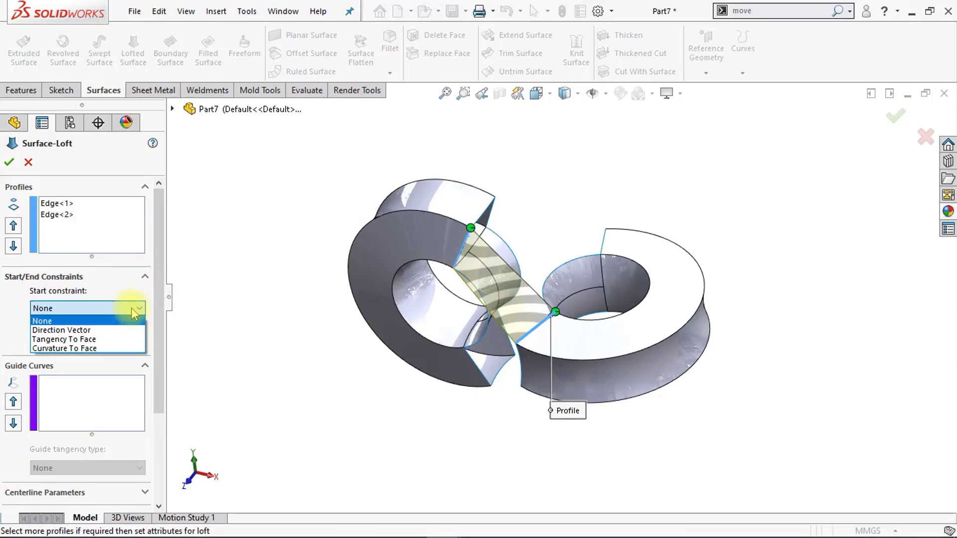
{"action": "left_click", "coordinate": [99, 340]}
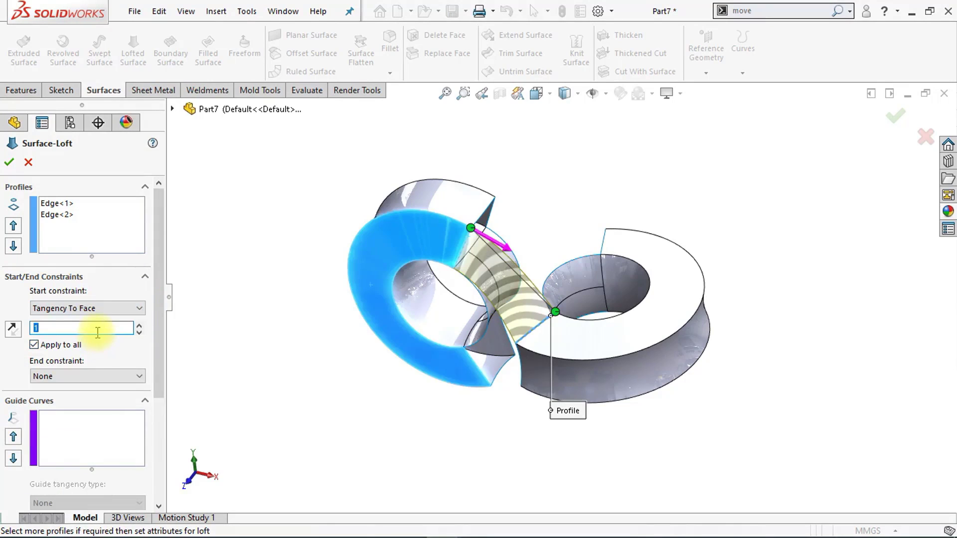
{"action": "type", "text": "1"}
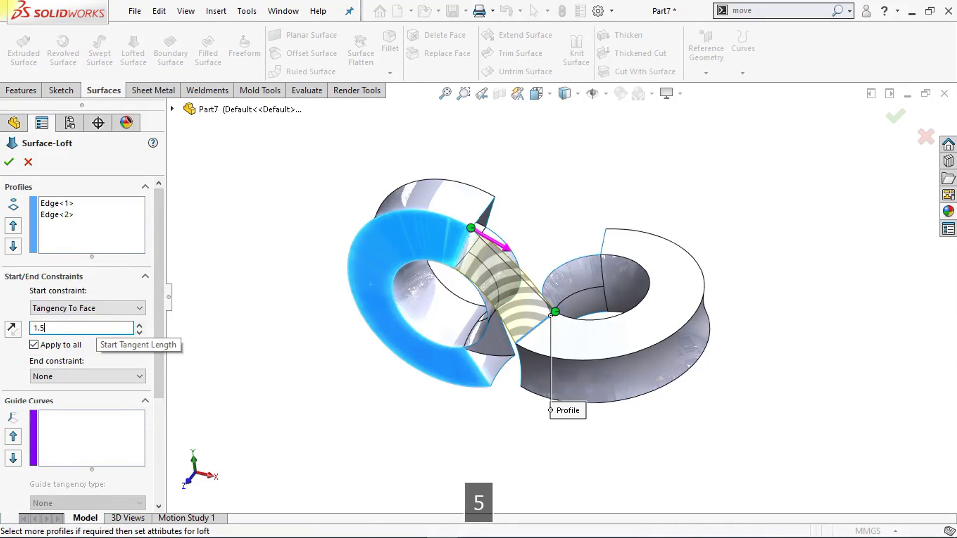
{"action": "key", "text": "Return"}
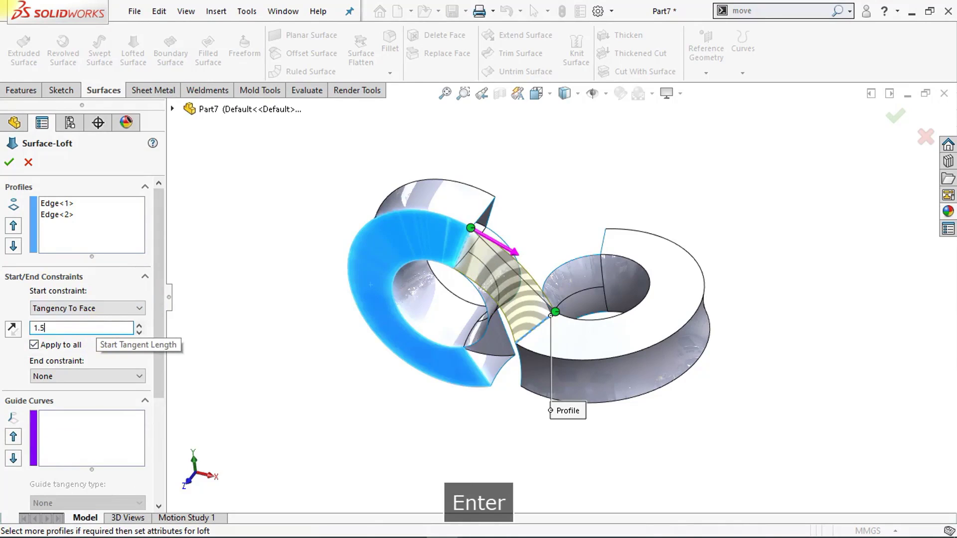
Set the loft's end constraint to Tangency To Face with a tangent length of 1.5 and create the surface
{"action": "left_click", "coordinate": [92, 377]}
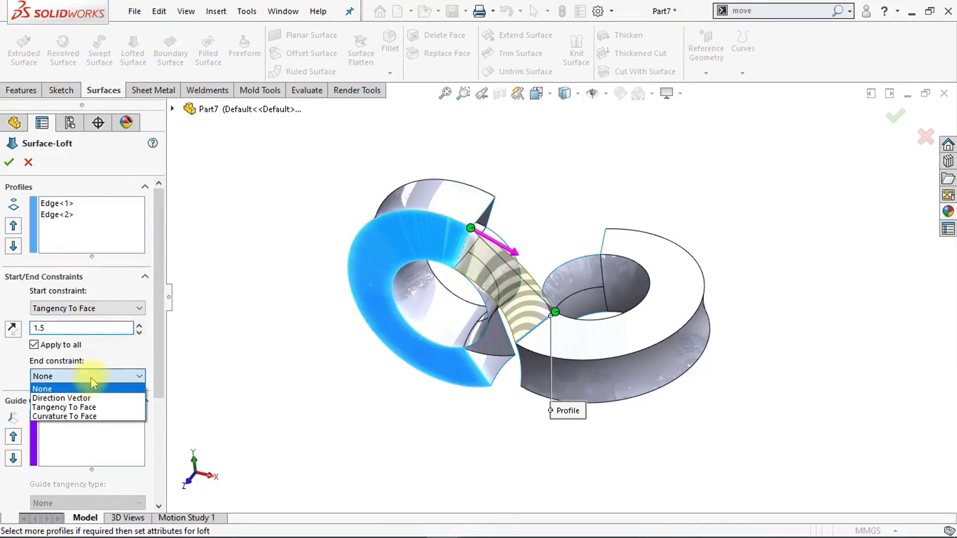
{"action": "left_click", "coordinate": [93, 407]}
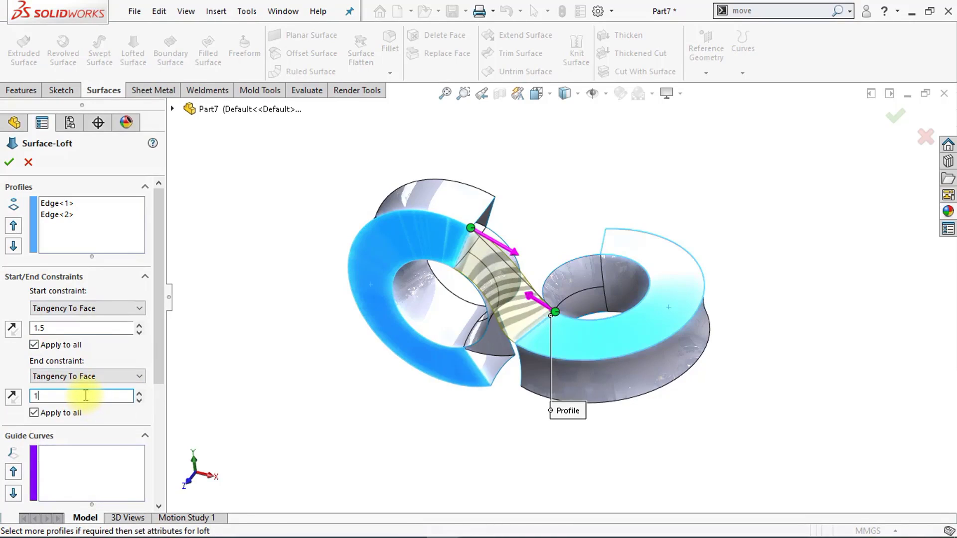
{"action": "type", "text": ".5"}
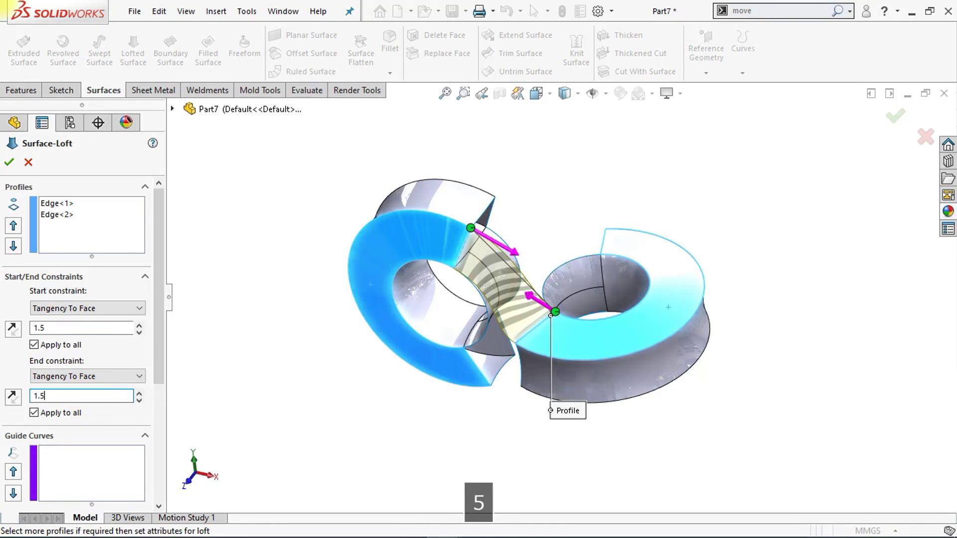
{"action": "key", "text": "Return"}
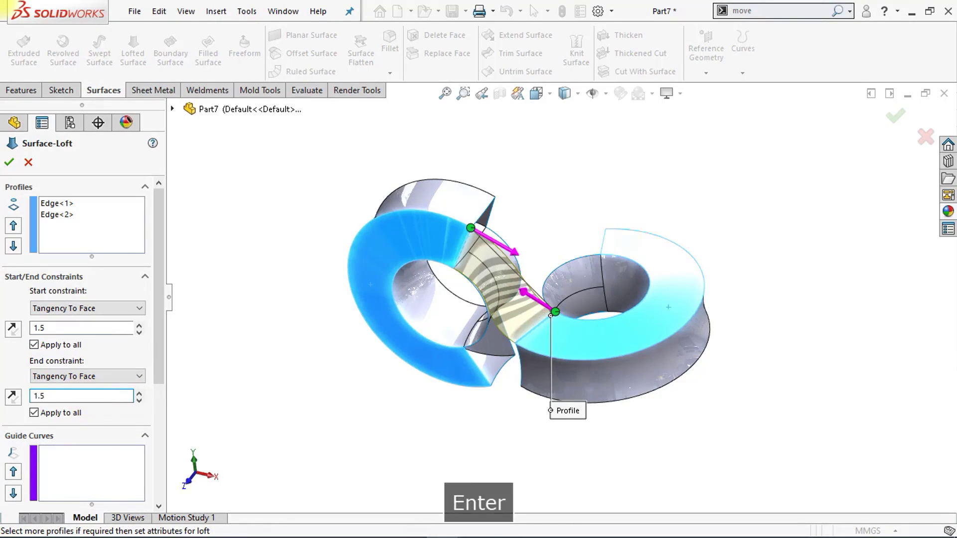
{"action": "left_click", "coordinate": [9, 163]}
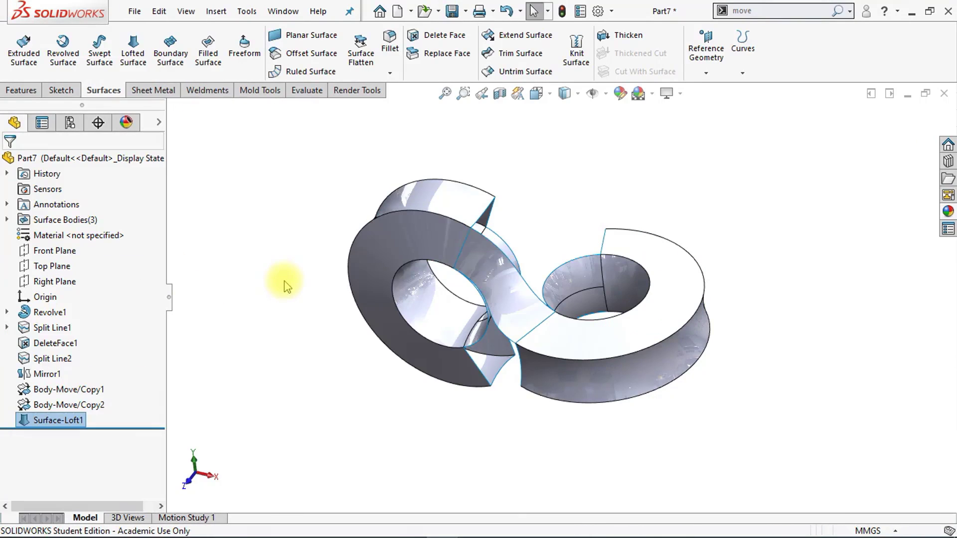
Mirror the lofted surface body about the Front Plane with Knit surfaces turned off
{"action": "key", "text": "ctrl+1"}
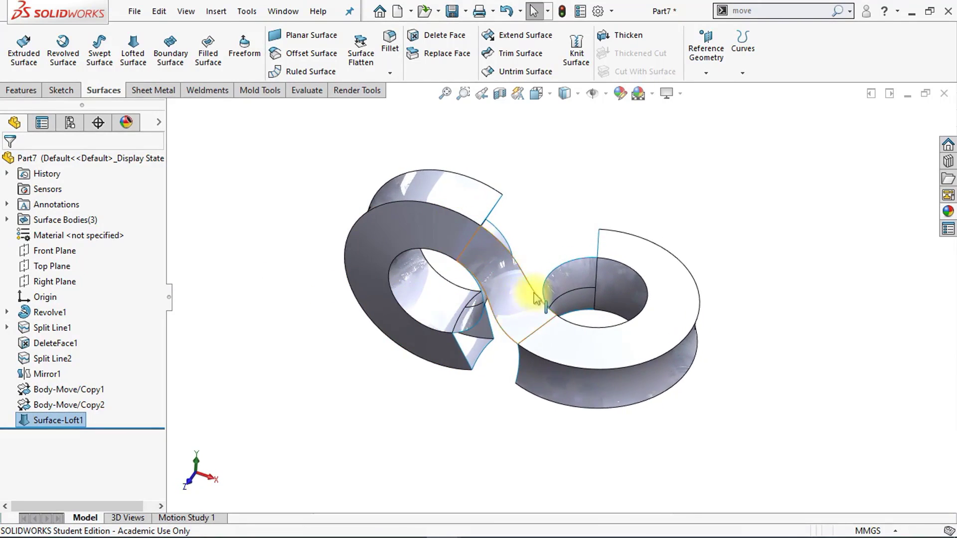
{"action": "mouse_move", "coordinate": [519, 213]}
{"action": "middle_mouse_down"}
{"action": "mouse_move", "coordinate": [491, 210]}
{"action": "mouse_move", "coordinate": [558, 292]}
{"action": "mouse_move", "coordinate": [459, 380]}
{"action": "mouse_move", "coordinate": [439, 387]}
{"action": "mouse_move", "coordinate": [537, 230]}
{"action": "mouse_move", "coordinate": [534, 220]}
{"action": "middle_mouse_up"}
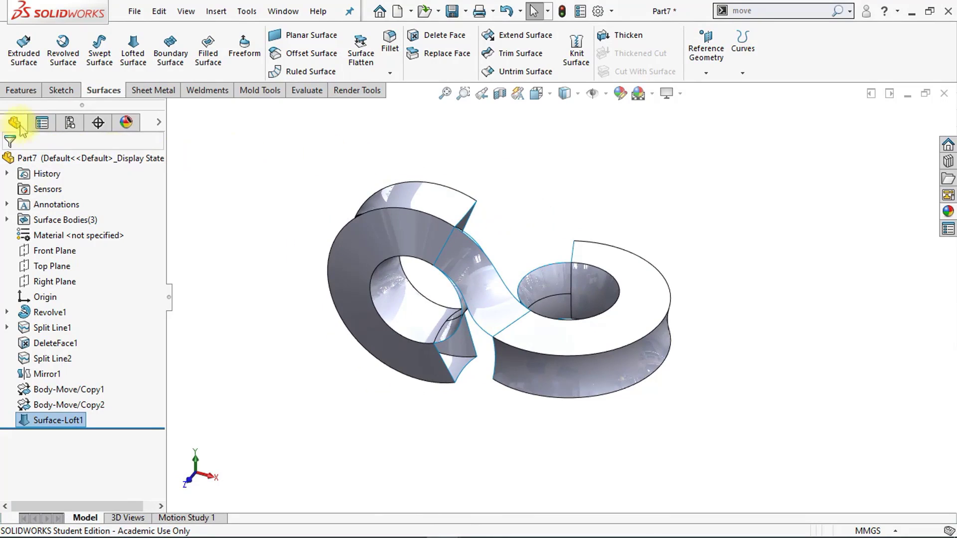
{"action": "left_click", "coordinate": [19, 92]}
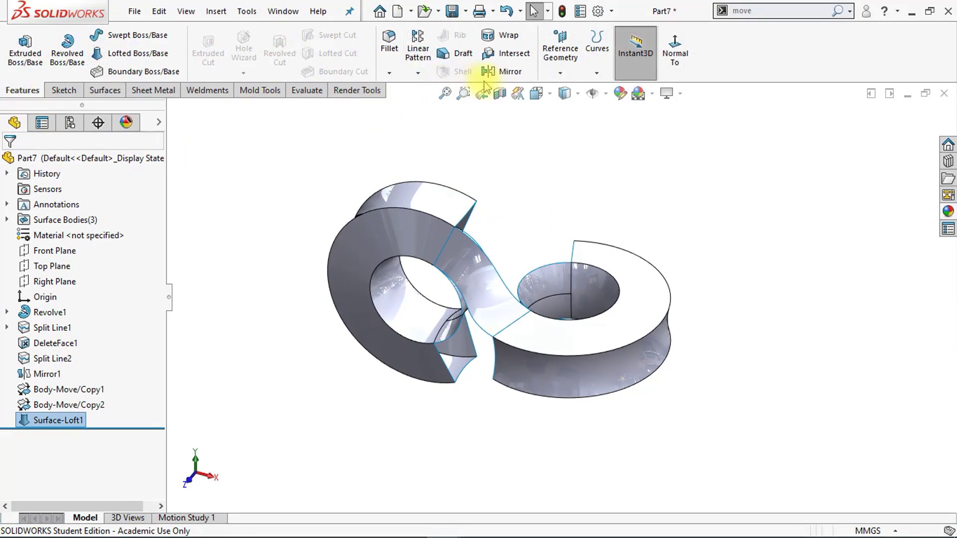
{"action": "left_click", "coordinate": [504, 74]}
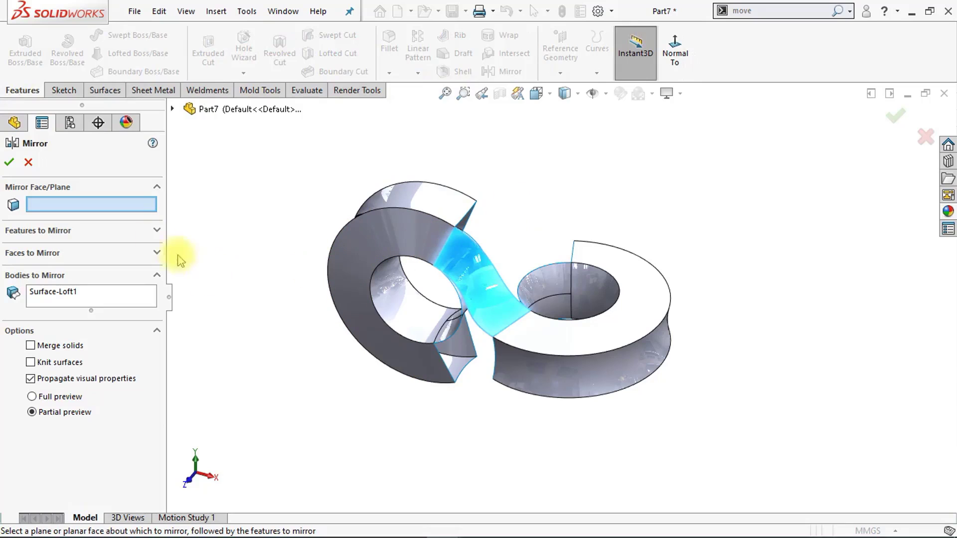
{"action": "left_click", "coordinate": [172, 109]}
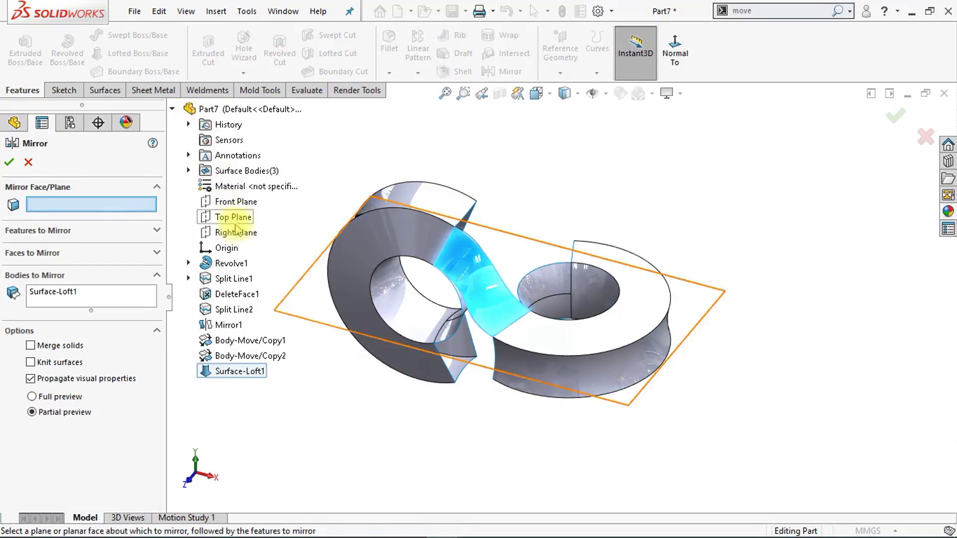
{"action": "left_click", "coordinate": [238, 202]}
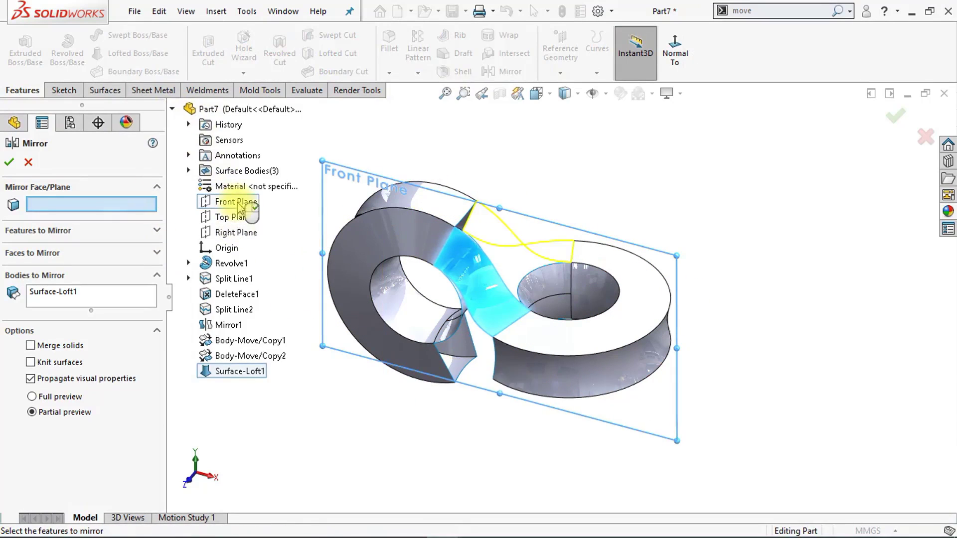
{"action": "right_click", "coordinate": [83, 302]}
{"action": "left_click", "coordinate": [199, 309]}
{"action": "left_click", "coordinate": [488, 295]}
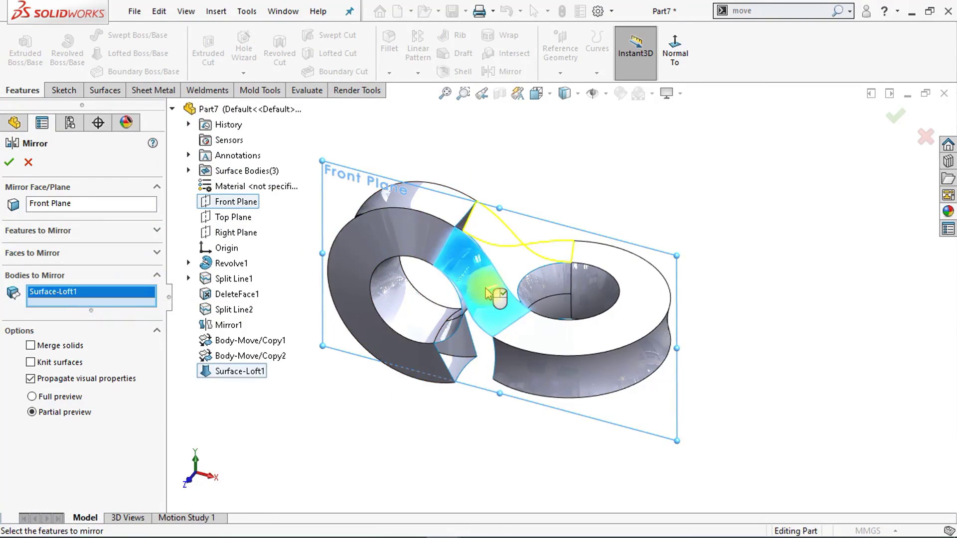
{"action": "key", "text": "f"}
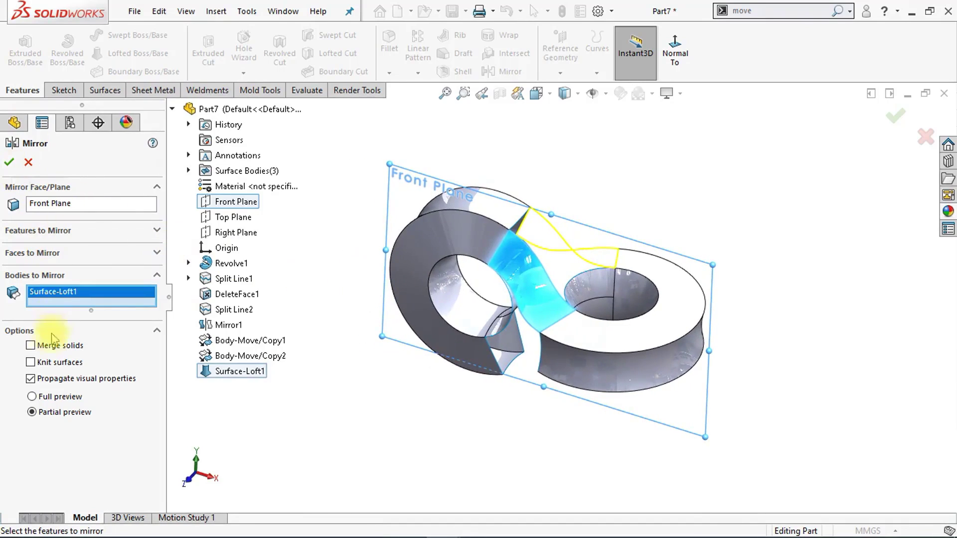
{"action": "left_click", "coordinate": [10, 163]}
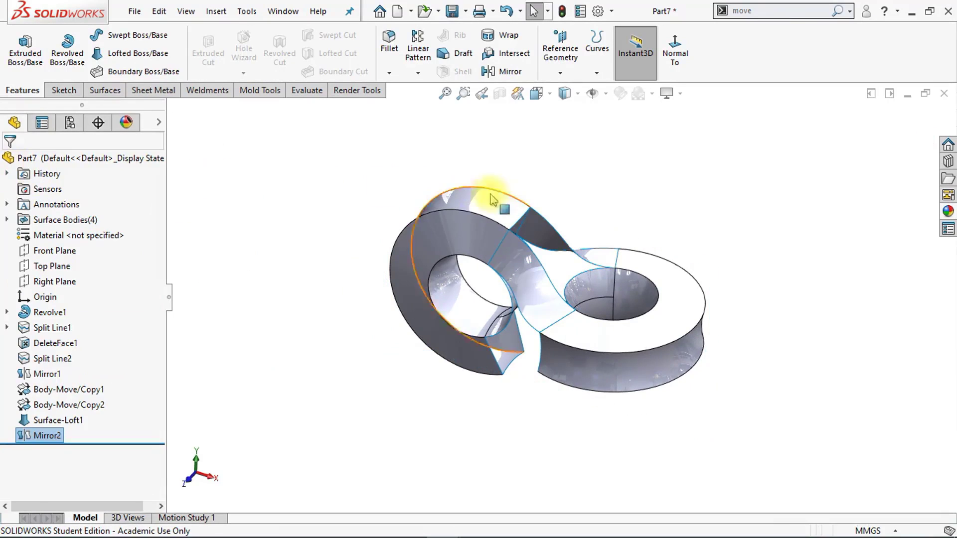
Mirror the original and the mirrored lofted surface bodies about the Top Plane with Knit surfaces turned off
{"action": "left_click", "coordinate": [489, 72]}
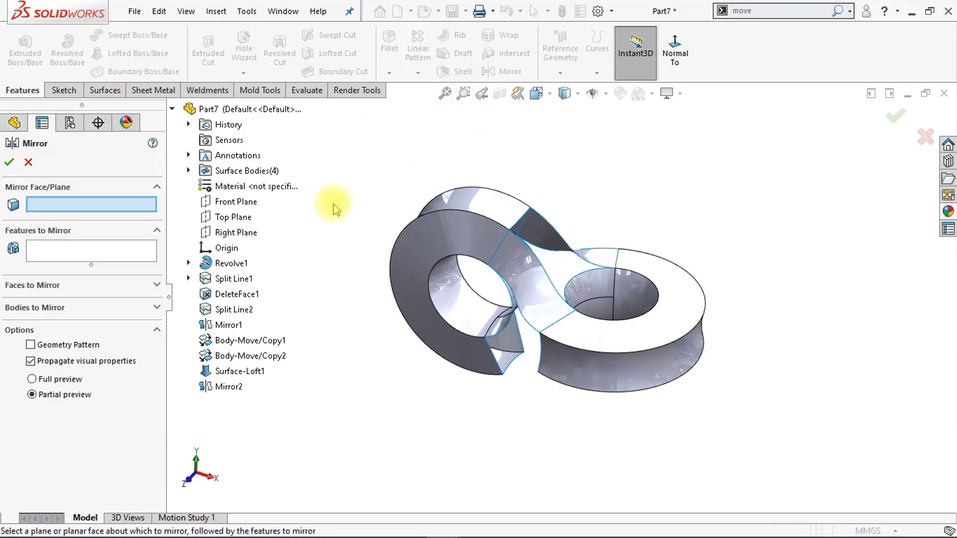
{"action": "left_click", "coordinate": [233, 217]}
{"action": "left_click", "coordinate": [85, 315]}
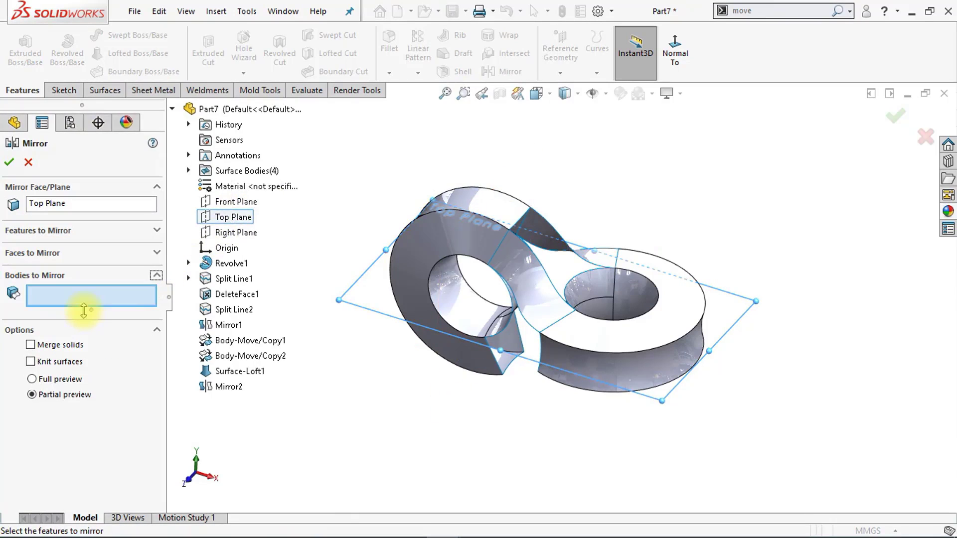
{"action": "left_click", "coordinate": [528, 282]}
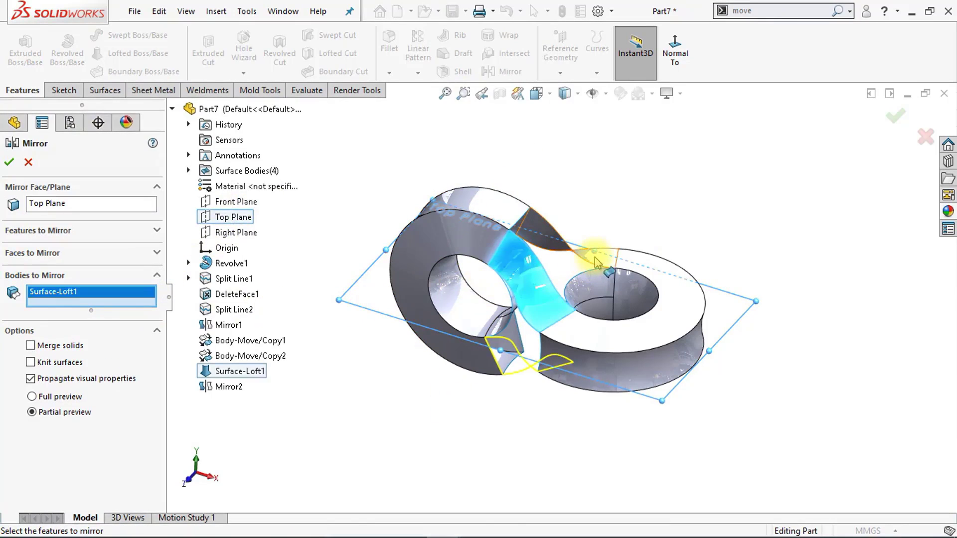
{"action": "left_click", "coordinate": [546, 234]}
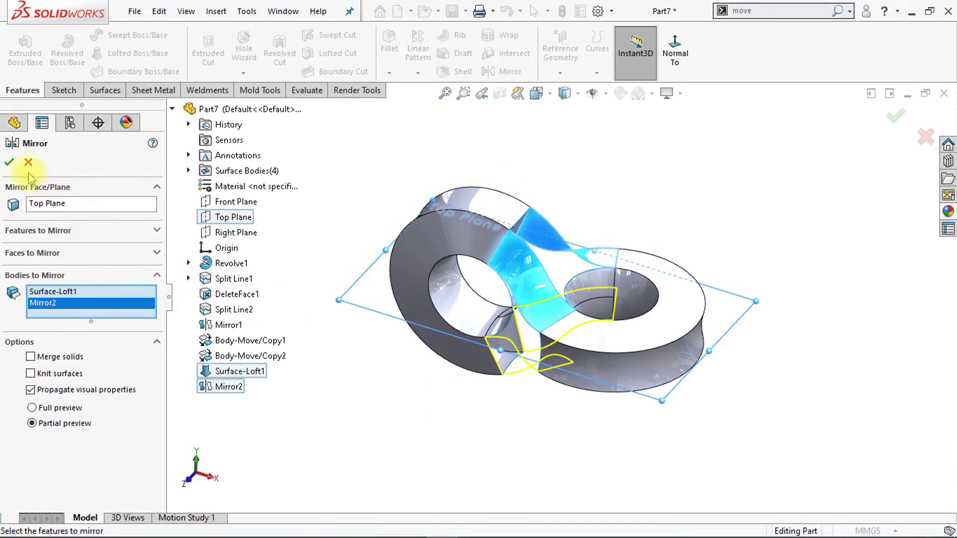
{"action": "left_click", "coordinate": [9, 163]}
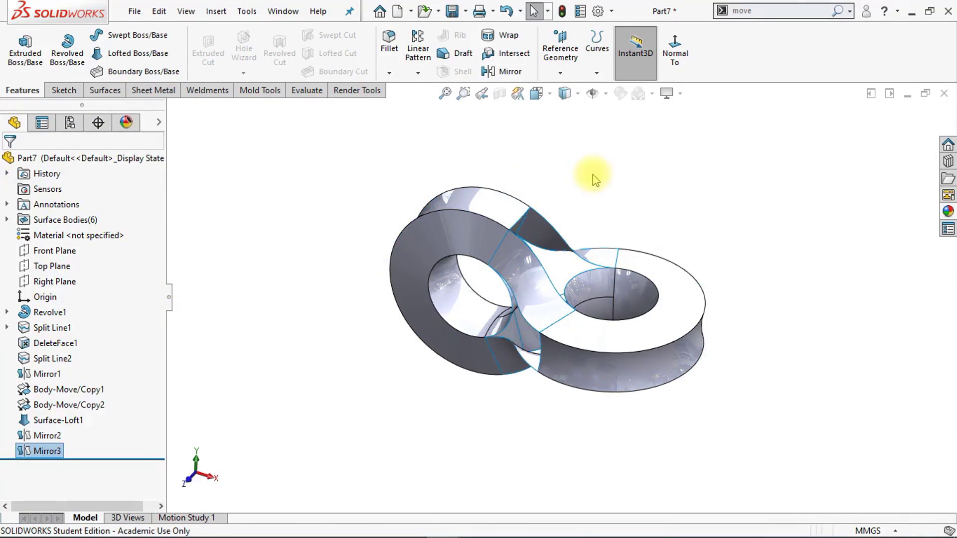
Examine the lofted transitions between the two rings from several angles
{"action": "key", "text": "Left"}
{"action": "key", "text": "Left"}
{"action": "key", "text": "Left"}
{"action": "key", "text": "Left"}
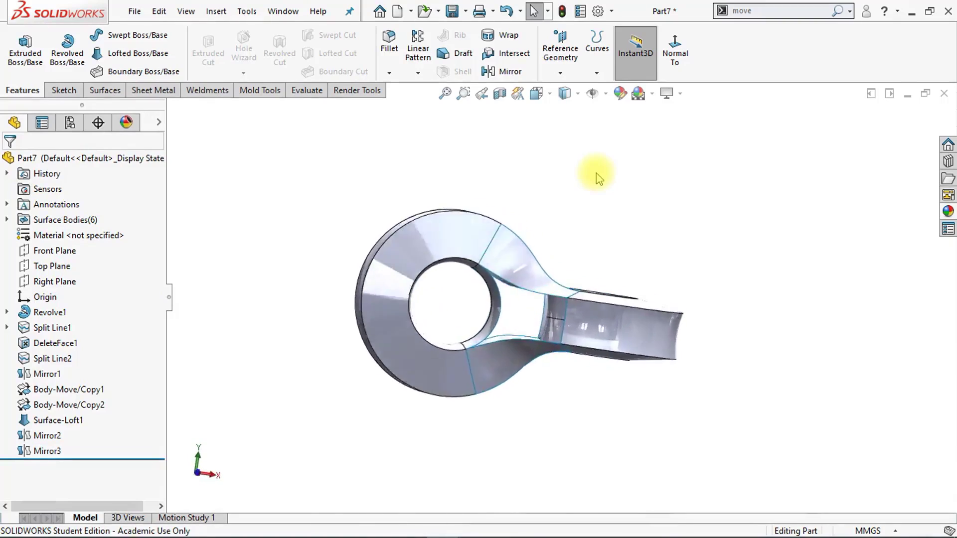
{"action": "key", "text": "Left"}
{"action": "key", "text": "Left"}
{"action": "key", "text": "Left"}
{"action": "key", "text": "Left"}
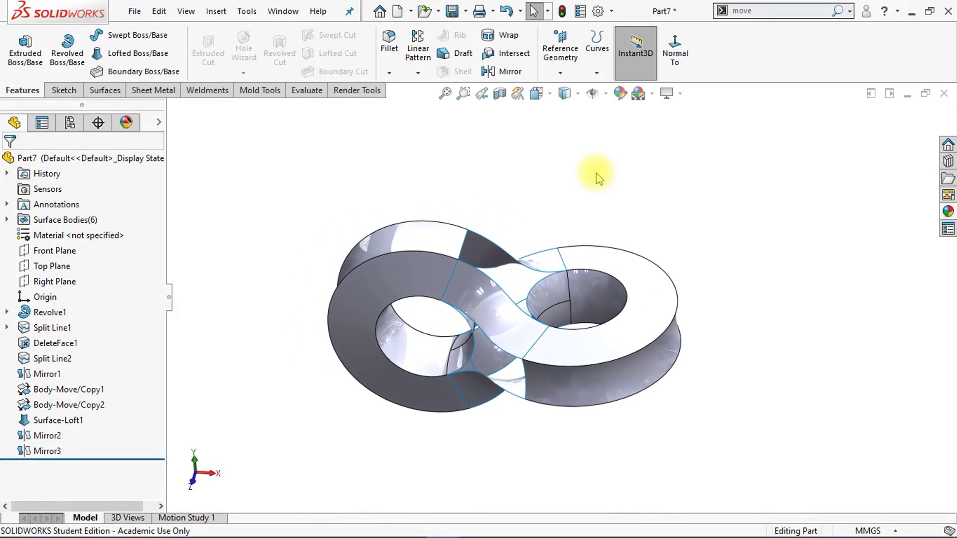
{"action": "key", "text": "Left"}
{"action": "key", "text": "Left"}
{"action": "key", "text": "Left"}
{"action": "key", "text": "Left"}
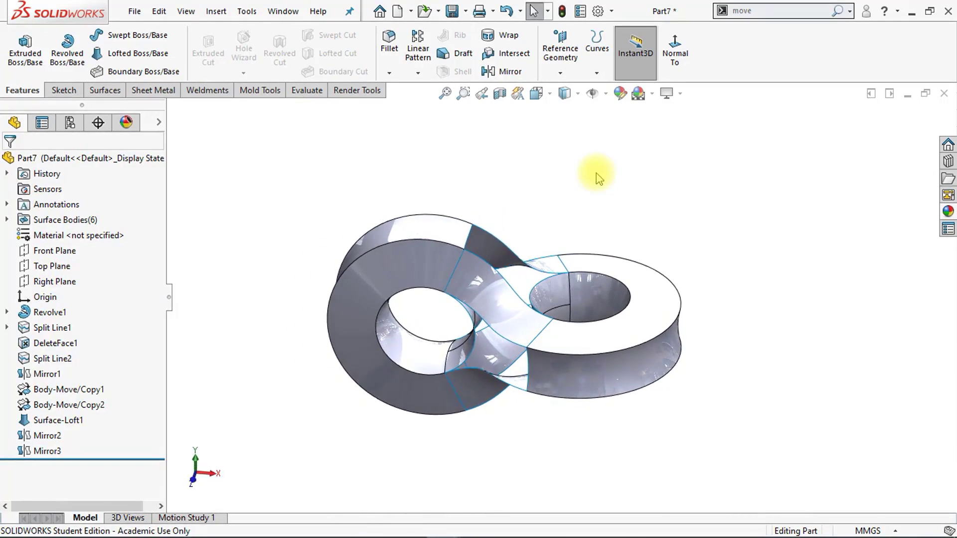
{"action": "key", "text": "Left"}
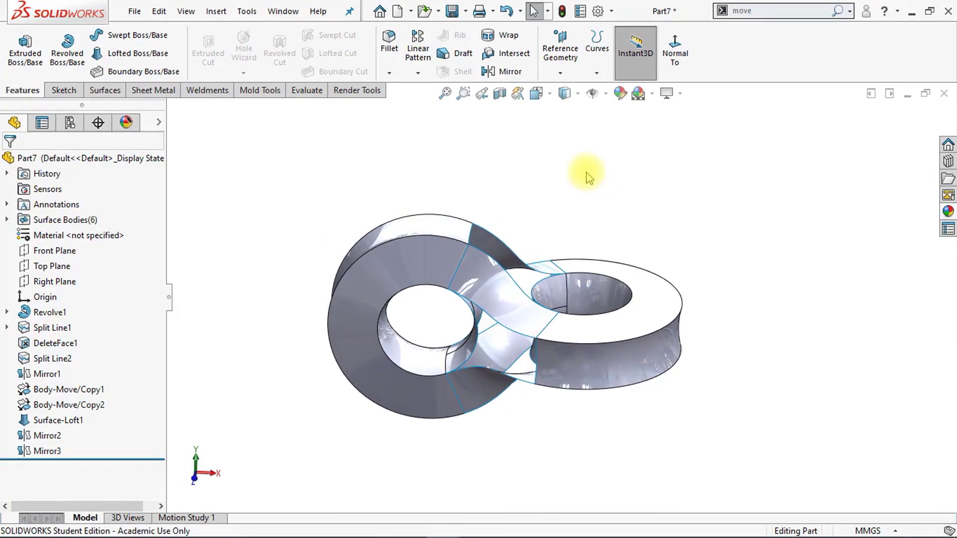
Delete the inner hole face of each ring on the side facing the junction, using the plain Delete option
{"action": "left_click", "coordinate": [104, 91]}
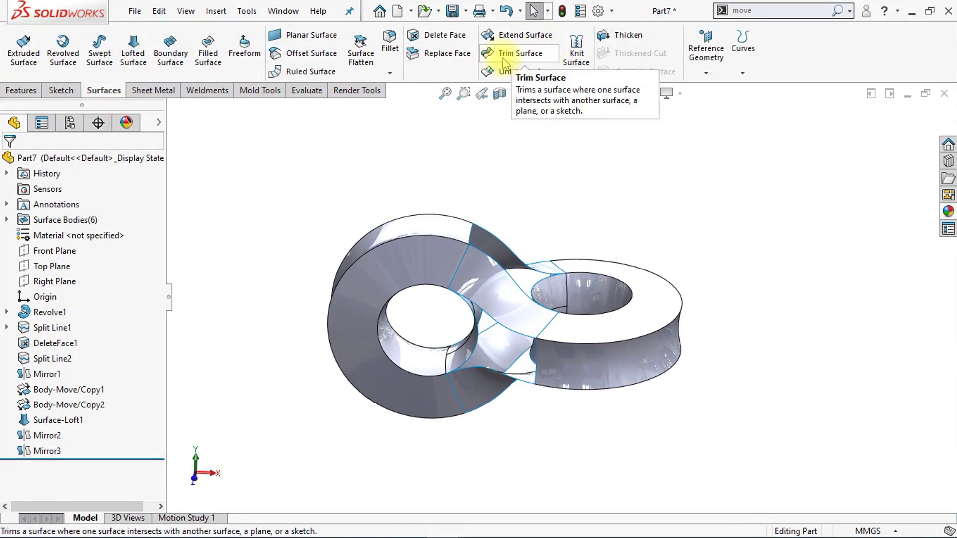
{"action": "left_click", "coordinate": [453, 44]}
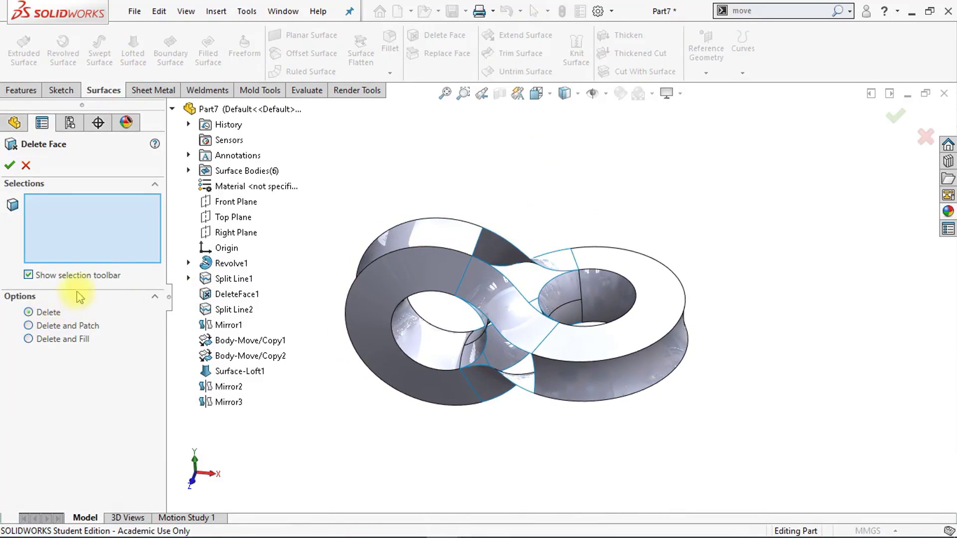
{"action": "left_click", "coordinate": [172, 109]}
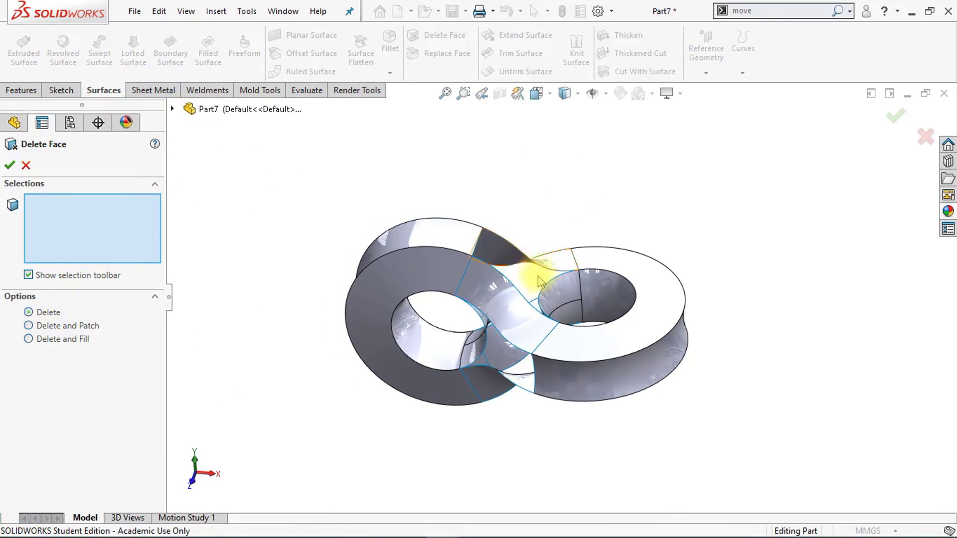
{"action": "left_click", "coordinate": [554, 300]}
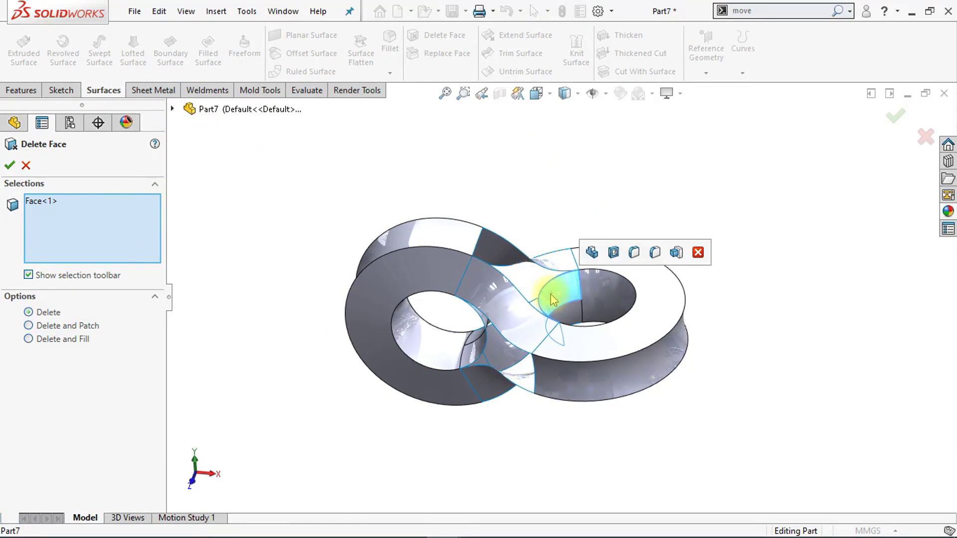
{"action": "middle_click_drag", "start_coordinate": [553, 300], "coordinate": [500, 331]}
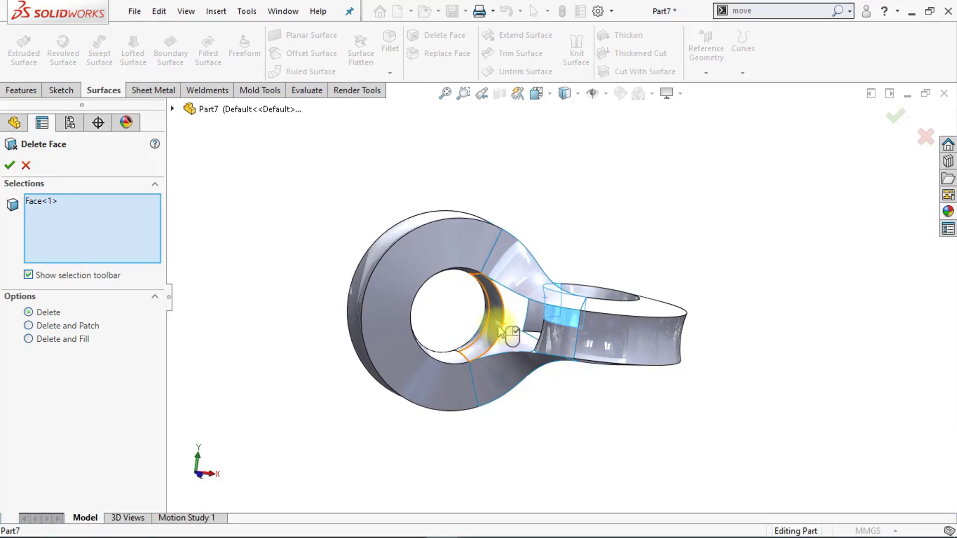
{"action": "left_click", "coordinate": [500, 331]}
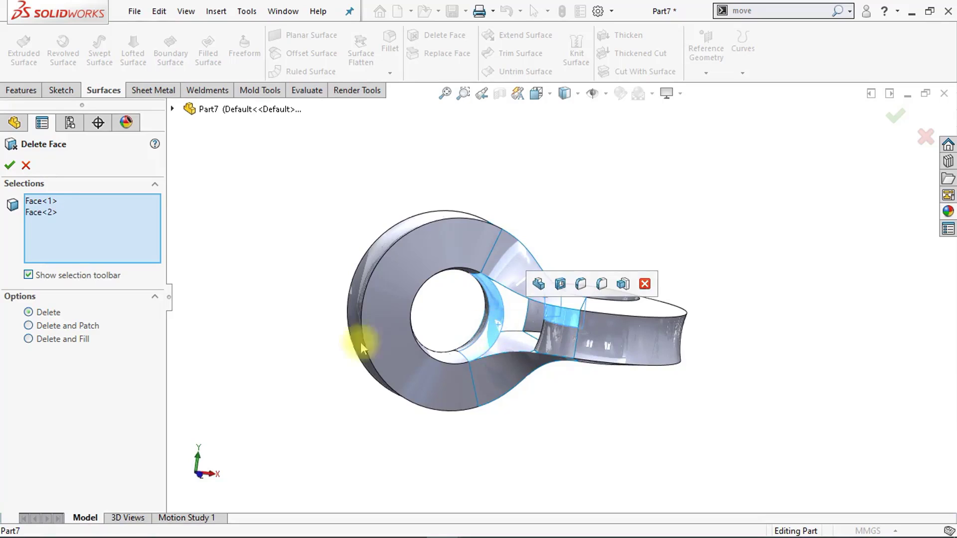
{"action": "left_click", "coordinate": [10, 165]}
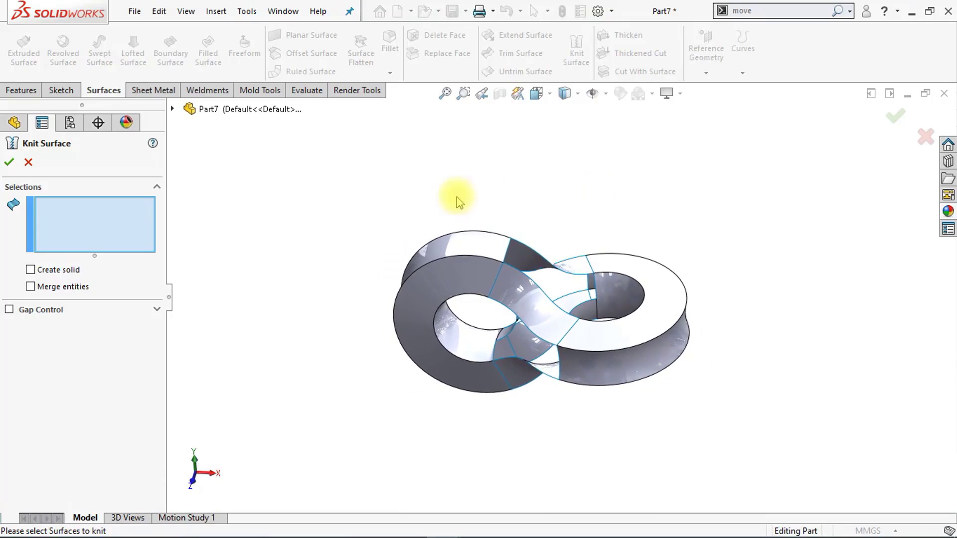
Knit all six surface bodies into one surface with Create solid and Merge entities turned off
{"action": "mouse_move", "coordinate": [402, 170]}
{"action": "left_mouse_down"}
{"action": "mouse_move", "coordinate": [598, 172]}
{"action": "mouse_move", "coordinate": [547, 468]}
{"action": "mouse_move", "coordinate": [362, 421]}
{"action": "mouse_move", "coordinate": [327, 384]}
{"action": "left_mouse_up"}
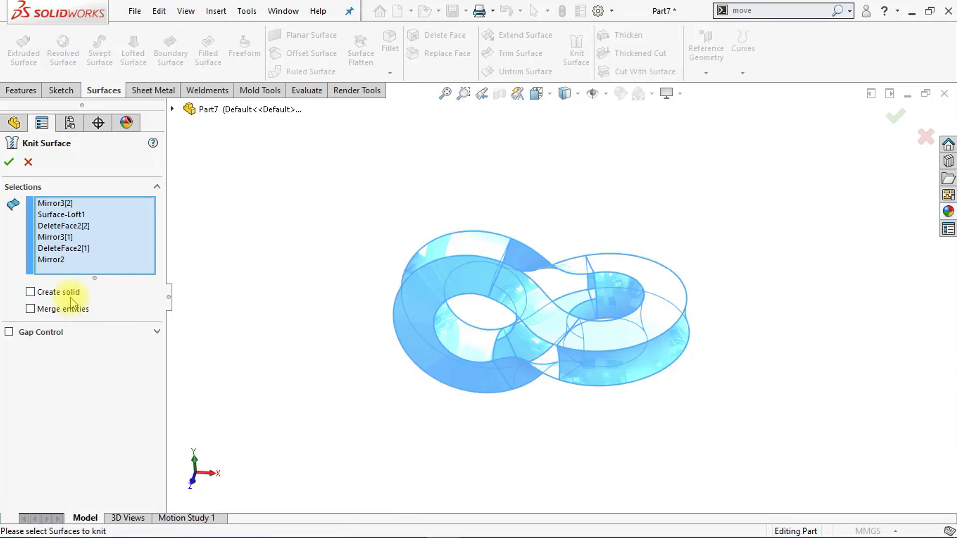
{"action": "left_click", "coordinate": [9, 162]}
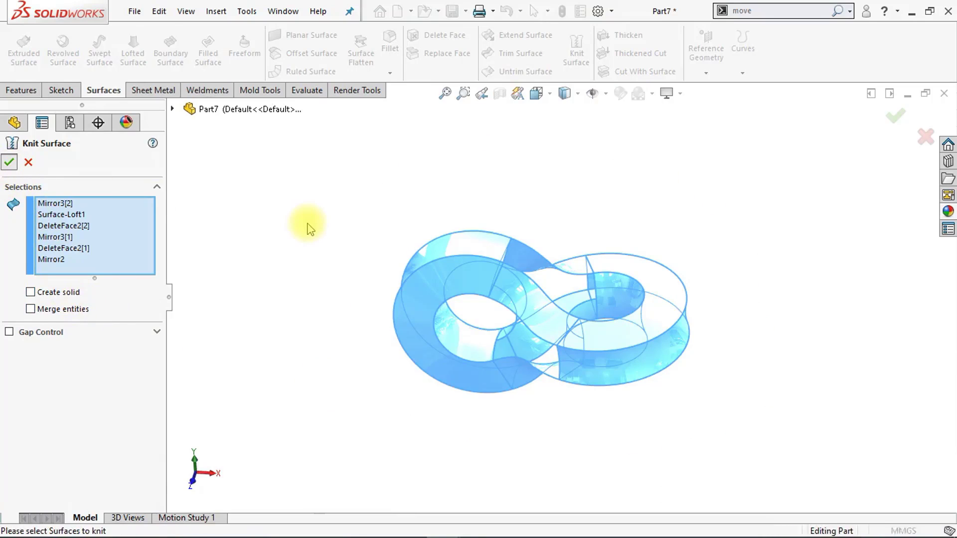
{"action": "key", "text": "Up"}
{"action": "key", "text": "Up"}
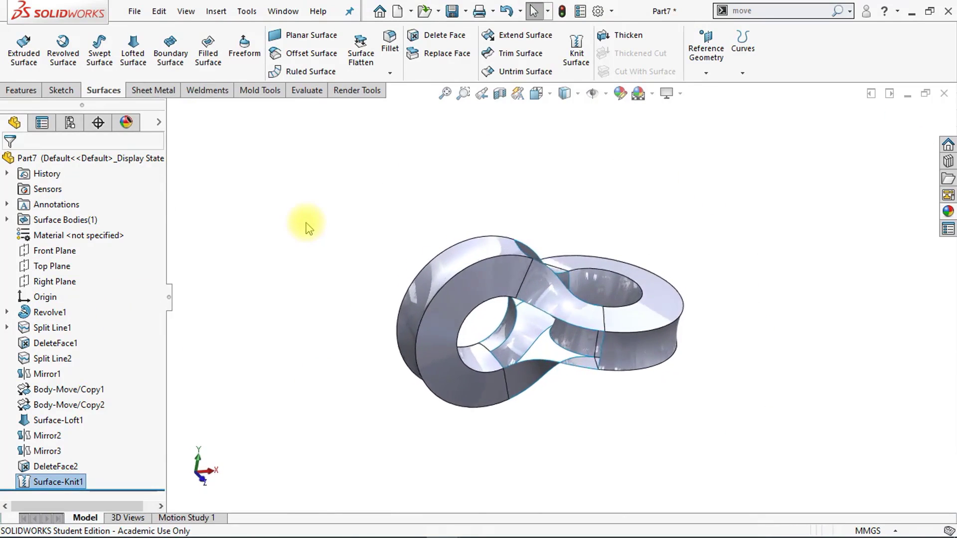
{"action": "key", "text": "Up"}
{"action": "key", "text": "Up"}
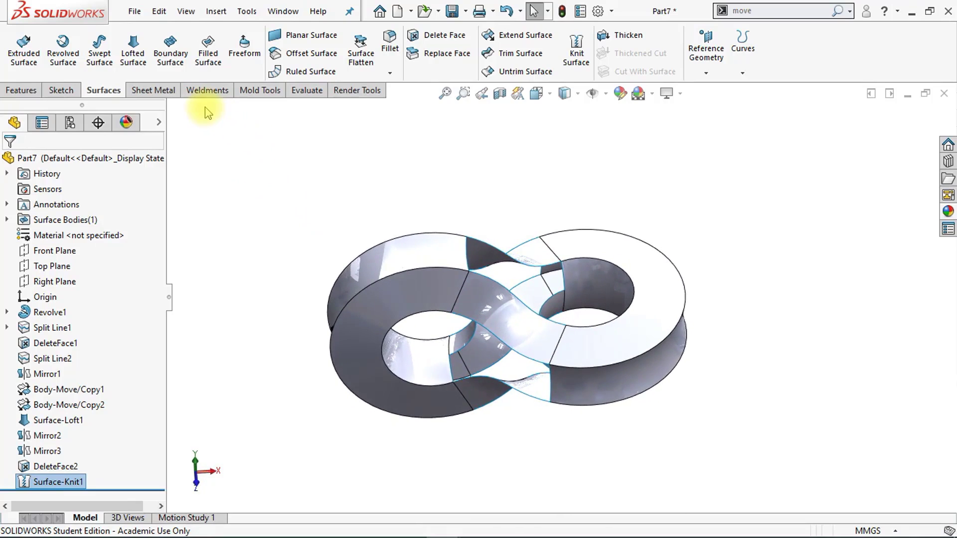
Start a Filled Surface for the upper gap between the rings and select its boundary edges as an open loop
{"action": "left_click", "coordinate": [209, 65]}
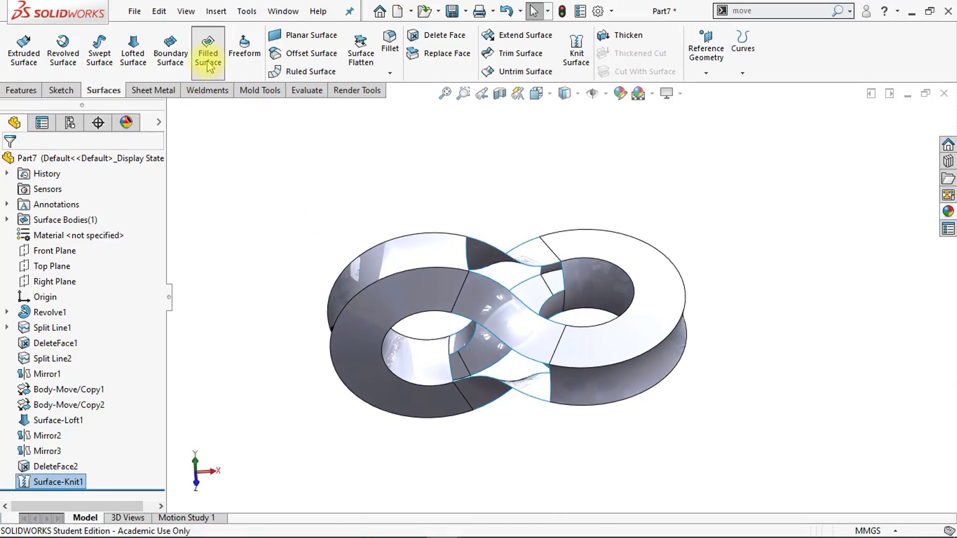
{"action": "key", "text": "Left"}
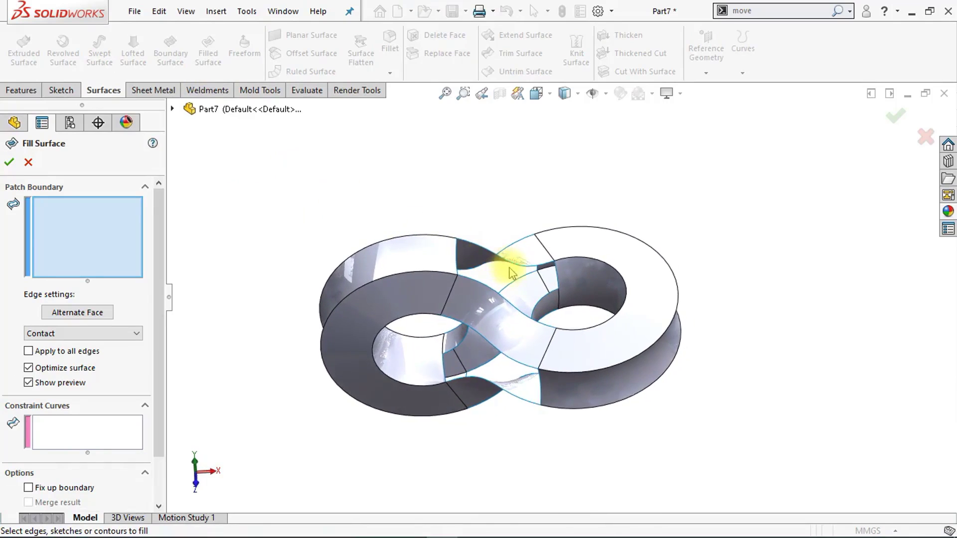
{"action": "key", "text": "Left"}
{"action": "key", "text": "Left"}
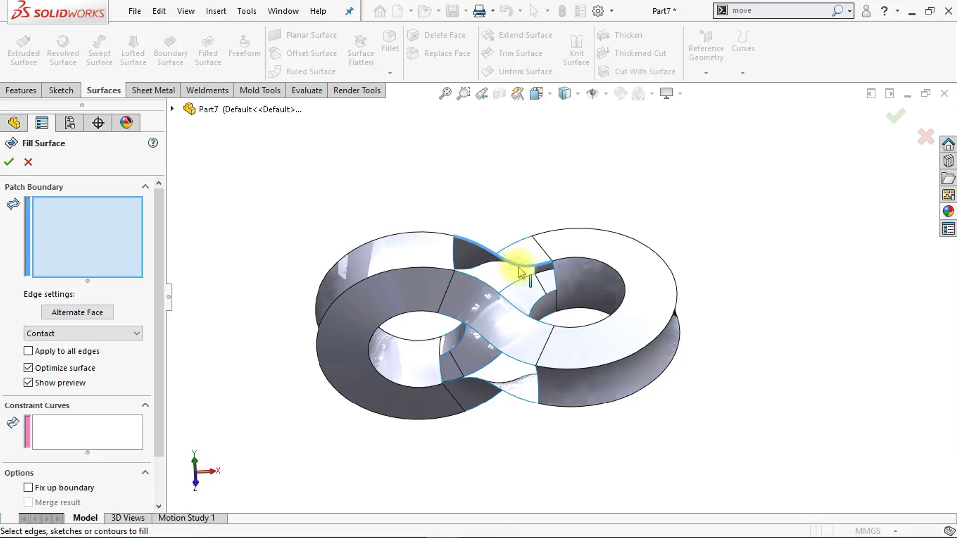
{"action": "right_click", "coordinate": [519, 268]}
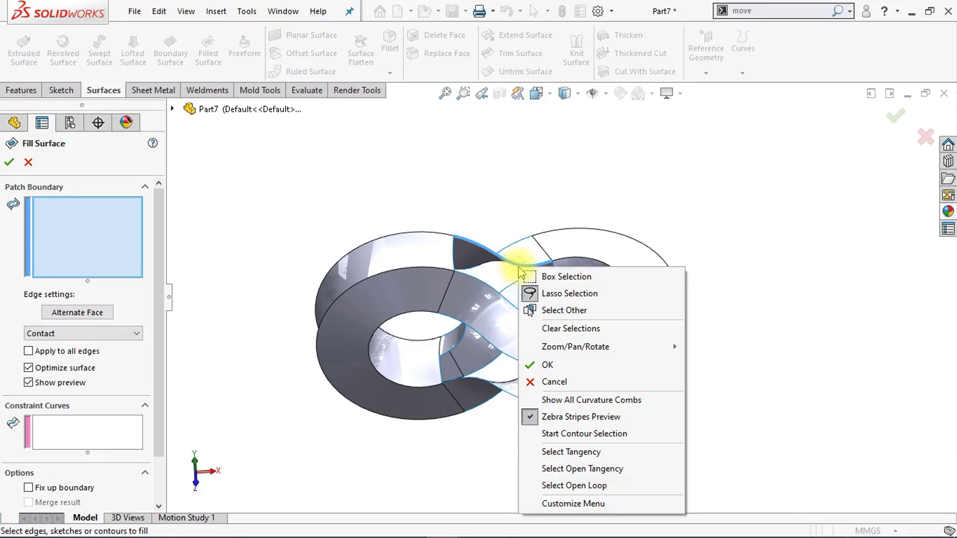
{"action": "left_click", "coordinate": [555, 486]}
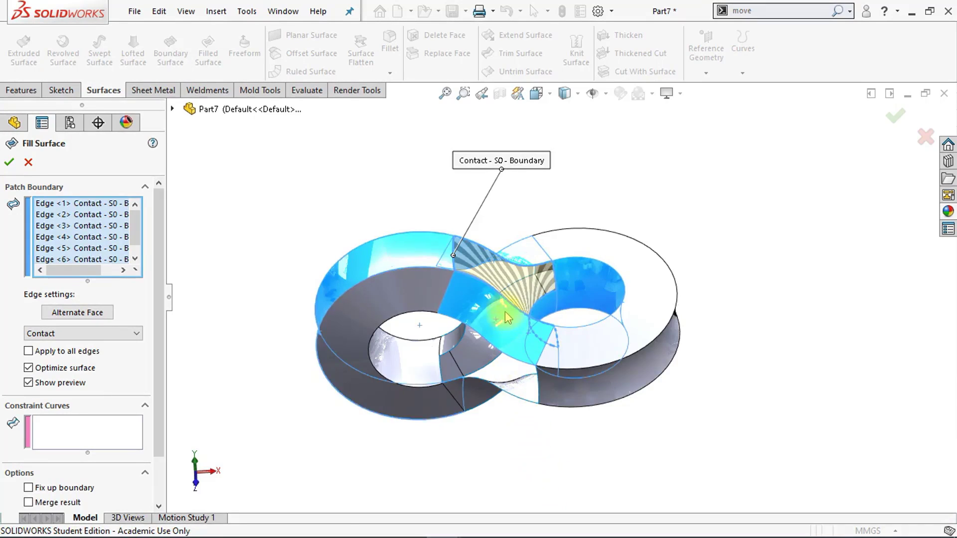
Set patch boundary edges 2, 3, 4 and 6 to Tangent, turn off Optimize surface and create the filled surface
{"action": "scroll", "coordinate": [505, 313], "scroll_direction": "down", "scroll_amount": 3}
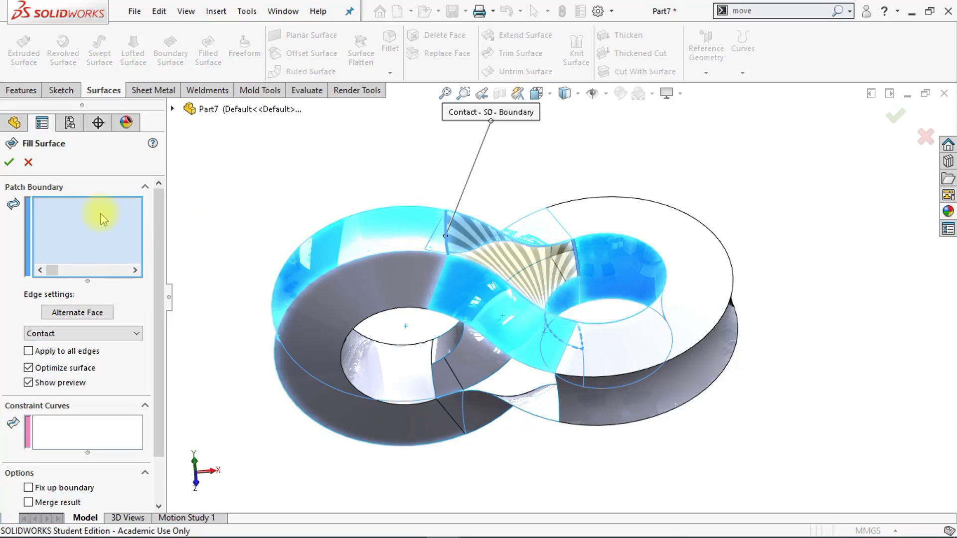
{"action": "left_click", "coordinate": [101, 214]}
{"action": "left_click", "coordinate": [103, 227], "text": "ctrl"}
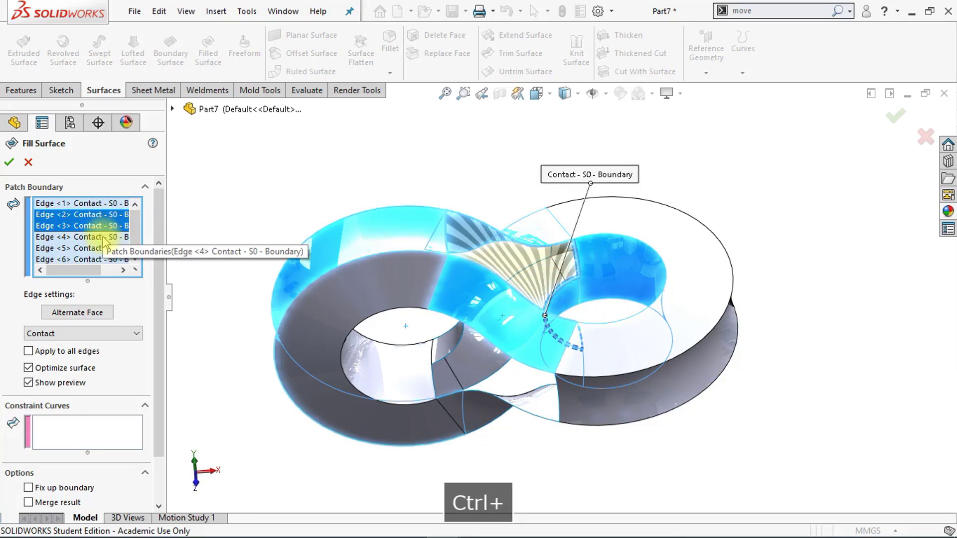
{"action": "left_click", "coordinate": [104, 238], "text": "ctrl"}
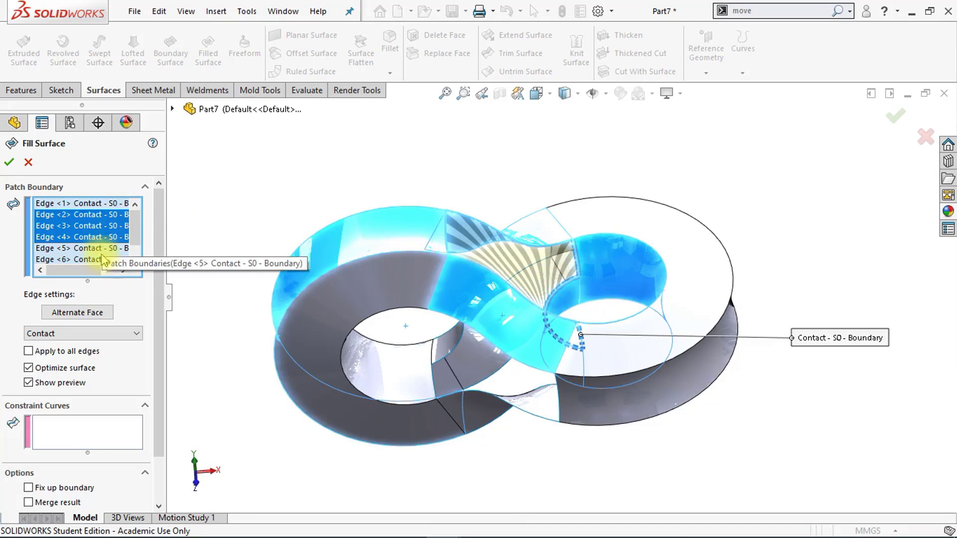
{"action": "left_click", "coordinate": [103, 260], "text": "ctrl"}
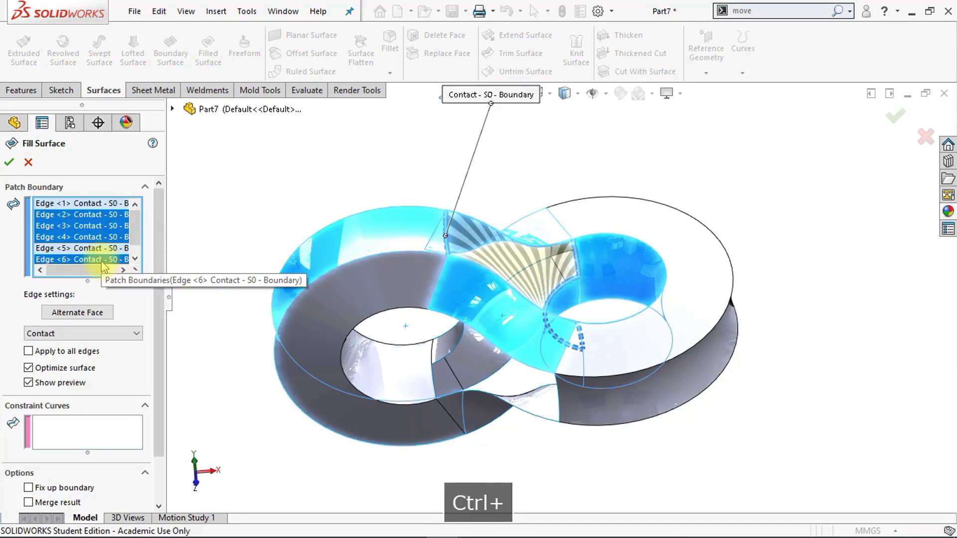
{"action": "left_click", "coordinate": [103, 333]}
{"action": "left_click", "coordinate": [79, 353]}
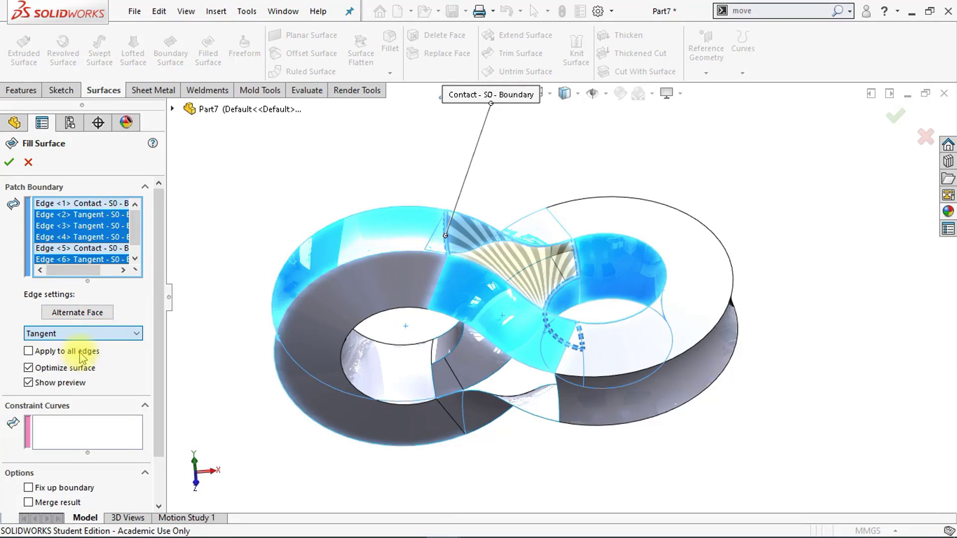
{"action": "left_click", "coordinate": [29, 368]}
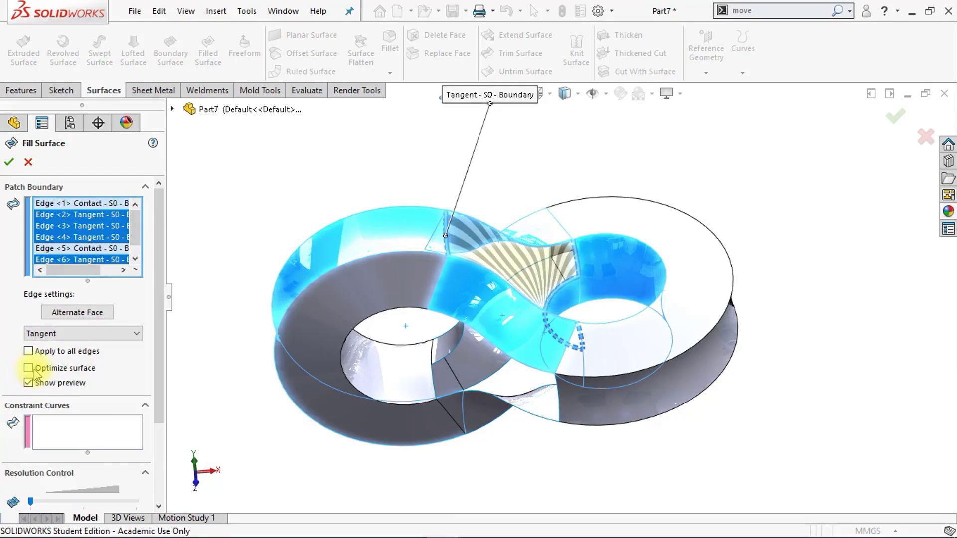
{"action": "left_click", "coordinate": [8, 163]}
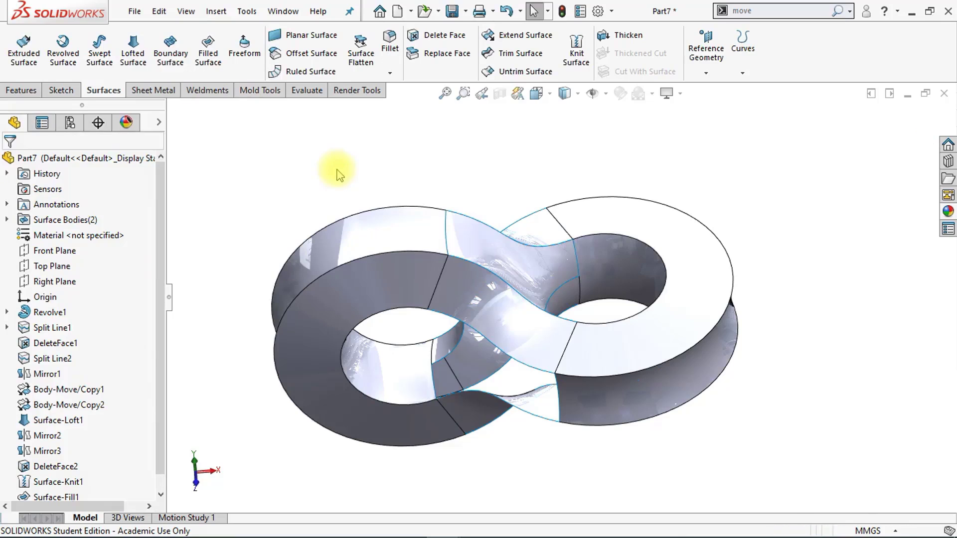
Start a Filled Surface for the lower gap between the rings and select its boundary edges as an open loop
{"action": "key", "text": "Up"}
{"action": "key", "text": "Left"}
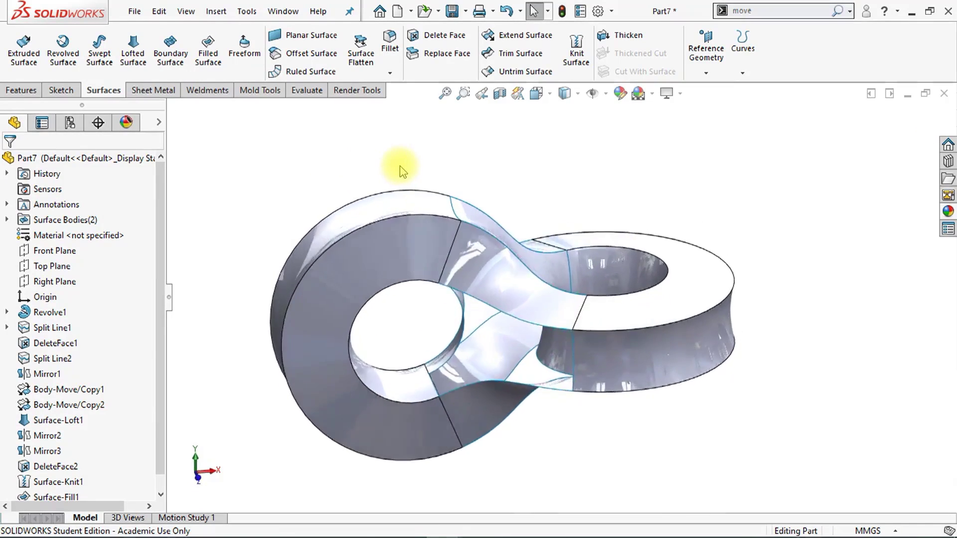
{"action": "left_click", "coordinate": [200, 70]}
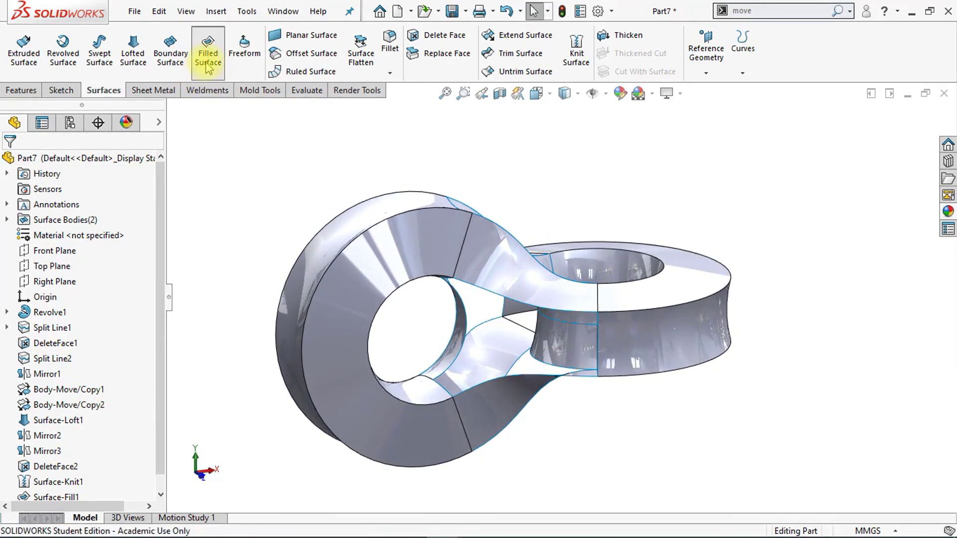
{"action": "key", "text": "Up"}
{"action": "key", "text": "Up"}
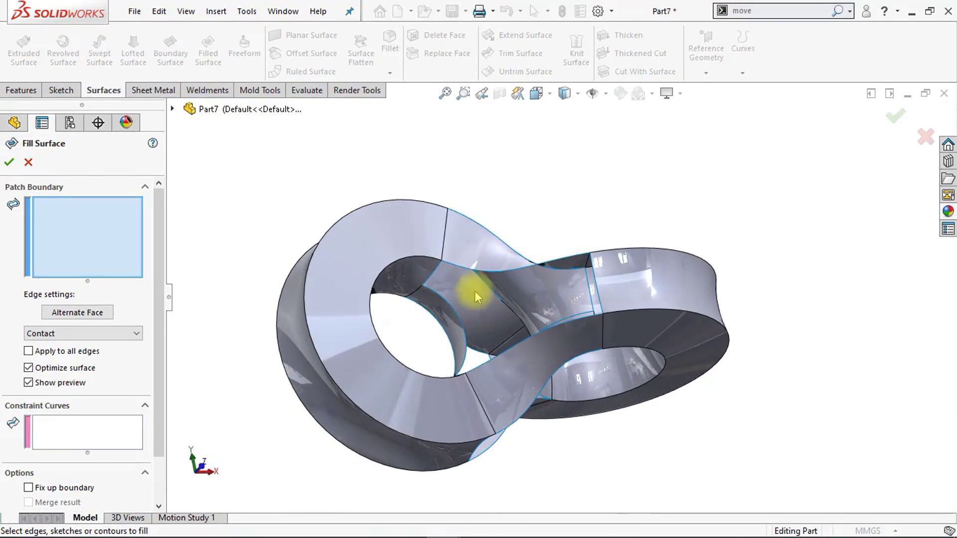
{"action": "right_click", "coordinate": [500, 272]}
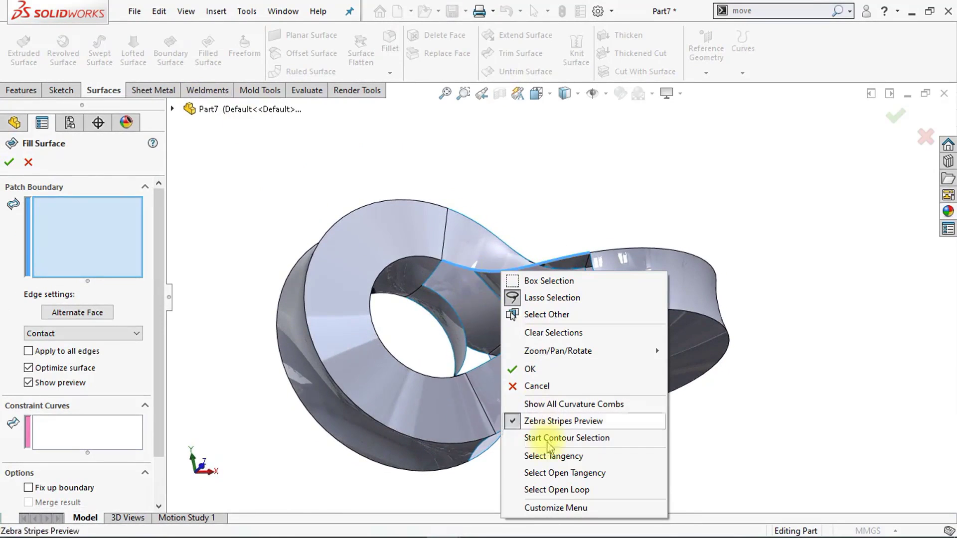
{"action": "left_click", "coordinate": [555, 490]}
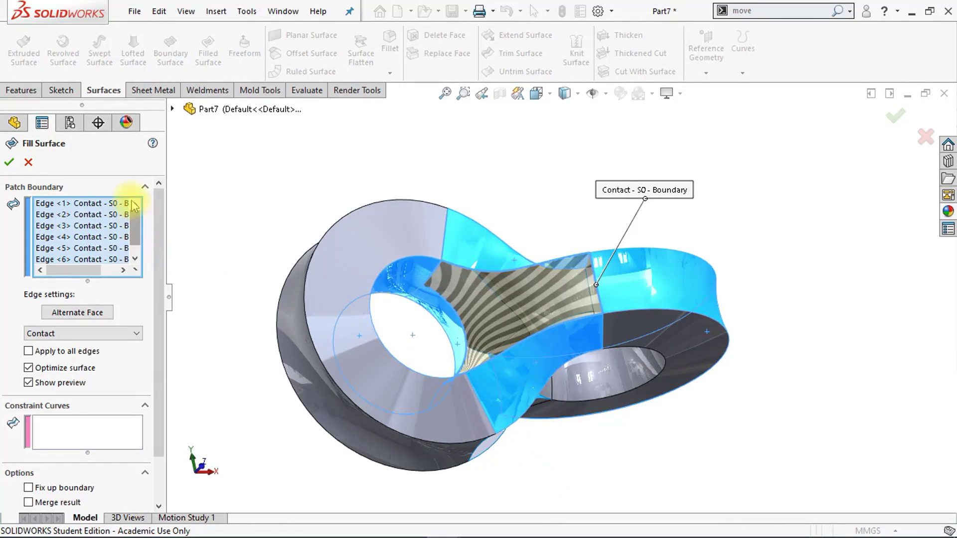
Set patch boundary edges 2, 3, 4 and 6 to Tangent and create the filled surface over the lower gap
{"action": "left_click", "coordinate": [110, 215]}
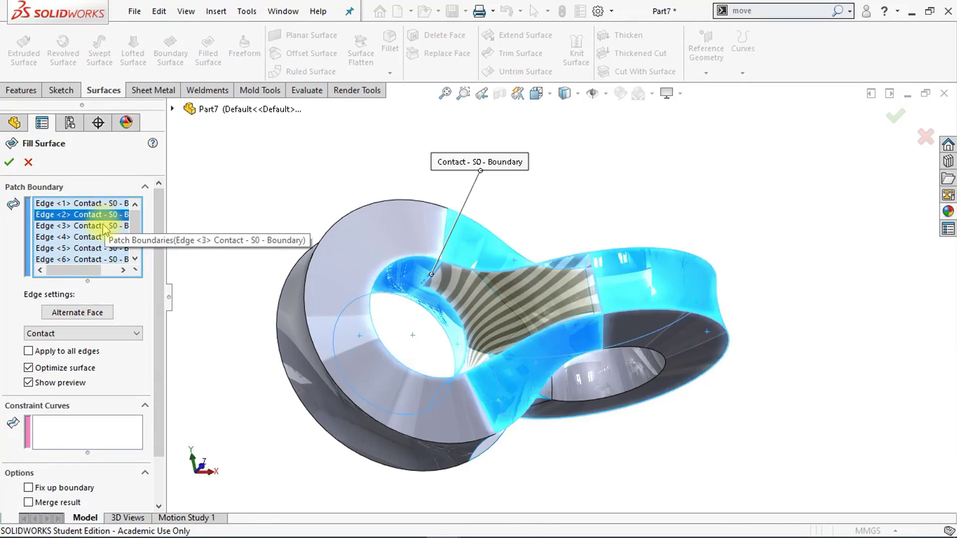
{"action": "left_click", "coordinate": [104, 227], "text": "ctrl"}
{"action": "left_click", "coordinate": [102, 237], "text": "ctrl"}
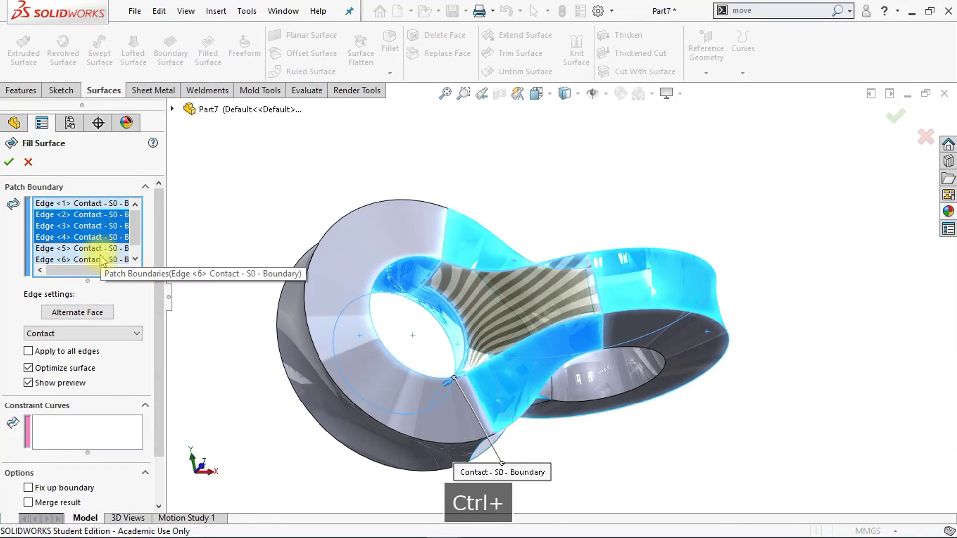
{"action": "left_click", "coordinate": [103, 260], "text": "ctrl"}
{"action": "left_click", "coordinate": [102, 260], "text": "ctrl"}
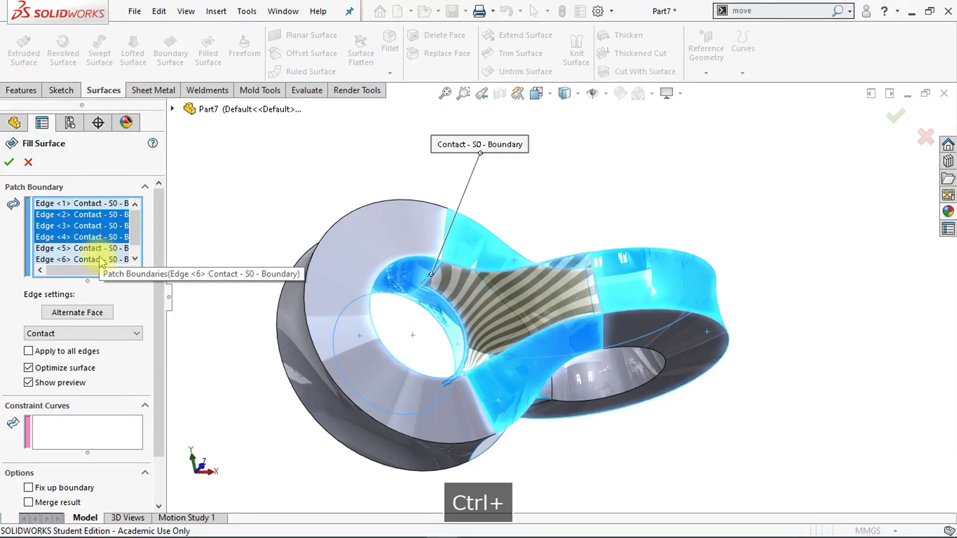
{"action": "left_click", "coordinate": [102, 260], "text": "ctrl"}
{"action": "left_click", "coordinate": [90, 333]}
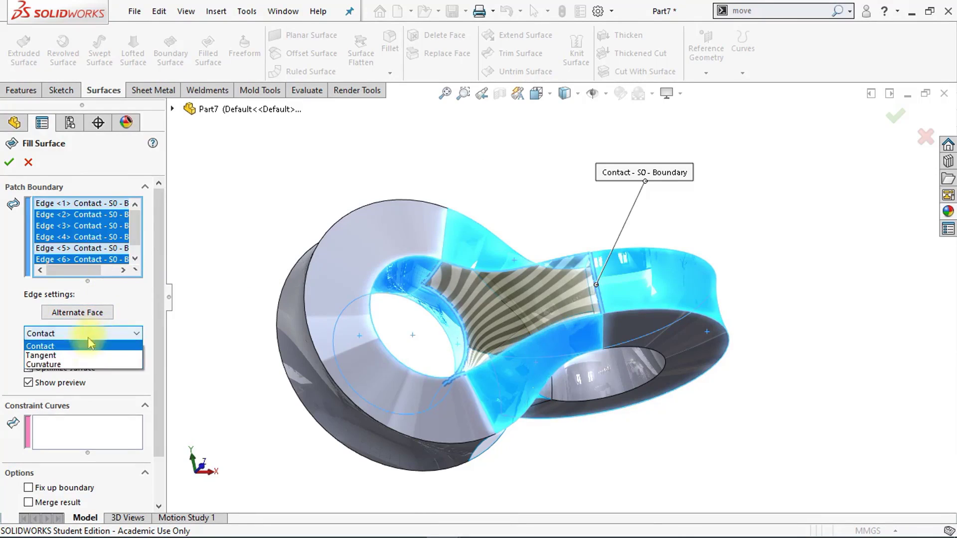
{"action": "left_click", "coordinate": [70, 356]}
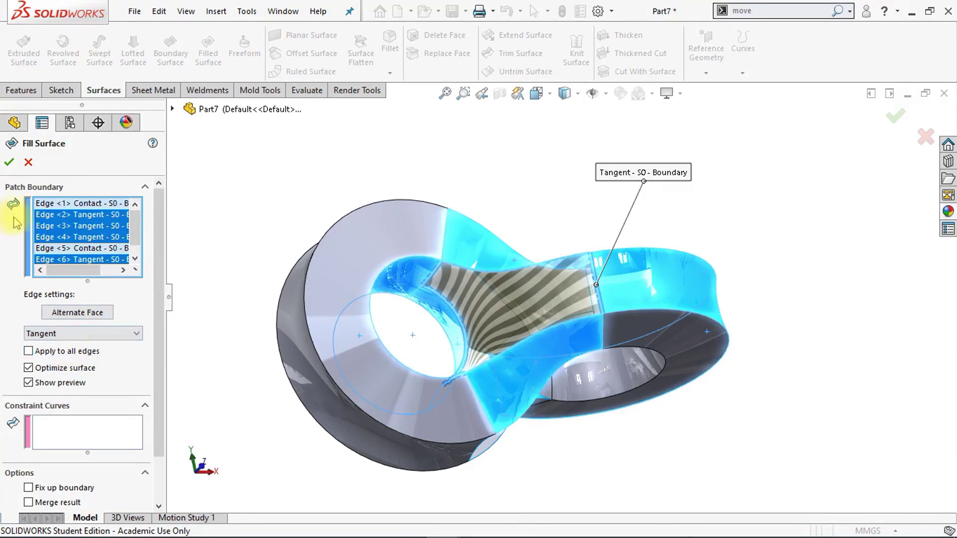
{"action": "left_click", "coordinate": [9, 162]}
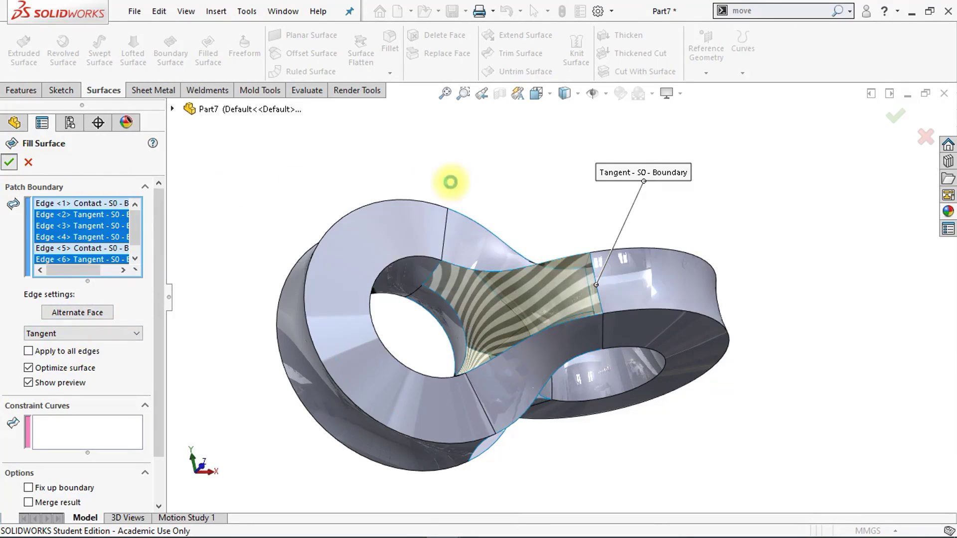
Delete the leftover inner hole face of each ring at the junction, using the plain Delete option
{"action": "key", "text": "ctrl+7"}
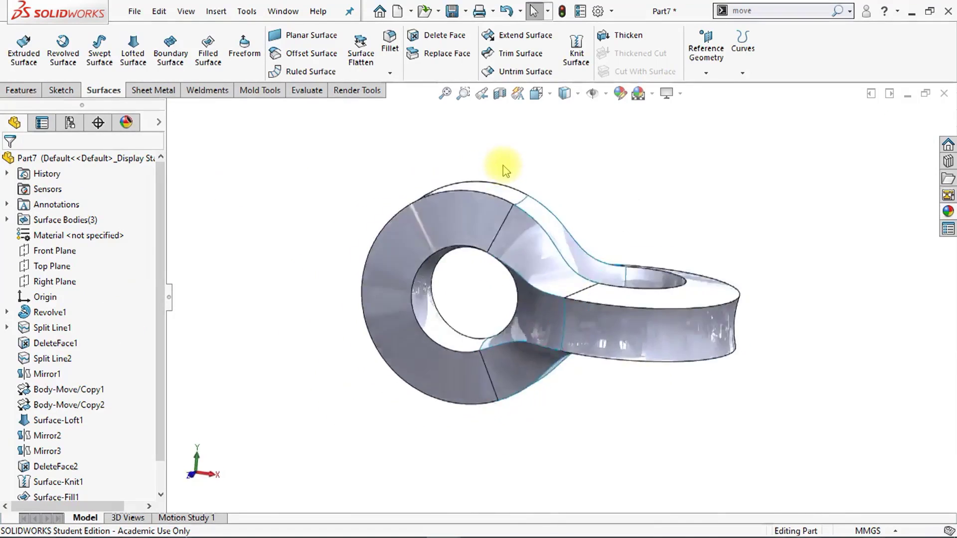
{"action": "left_click", "coordinate": [441, 45]}
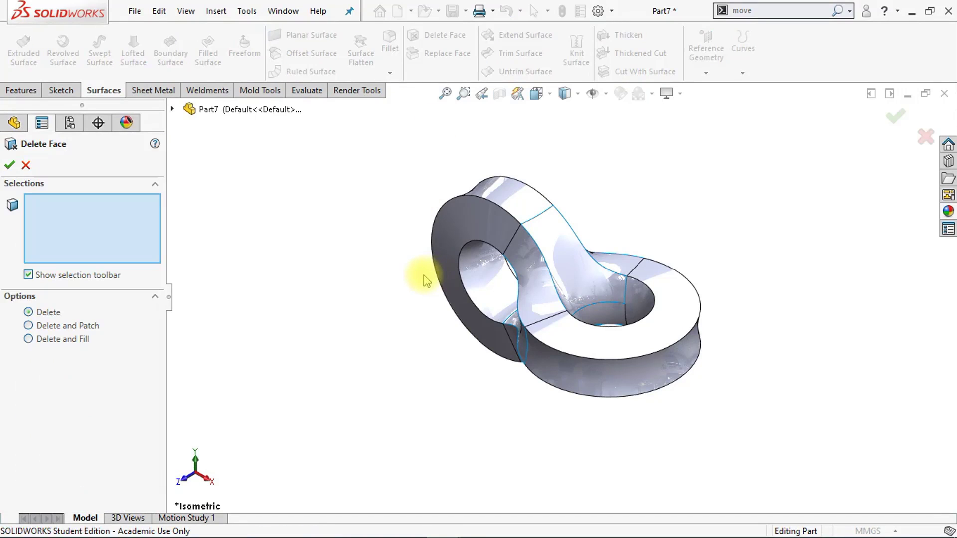
{"action": "middle_click_drag", "start_coordinate": [423, 273], "coordinate": [445, 294]}
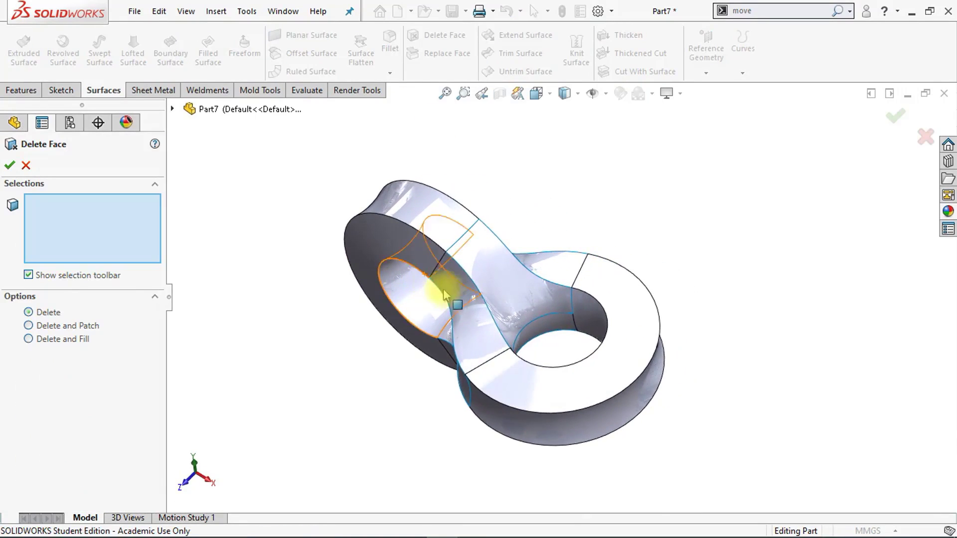
{"action": "left_click", "coordinate": [549, 337]}
{"action": "middle_click_drag", "start_coordinate": [543, 335], "coordinate": [466, 316]}
{"action": "left_click", "coordinate": [466, 317]}
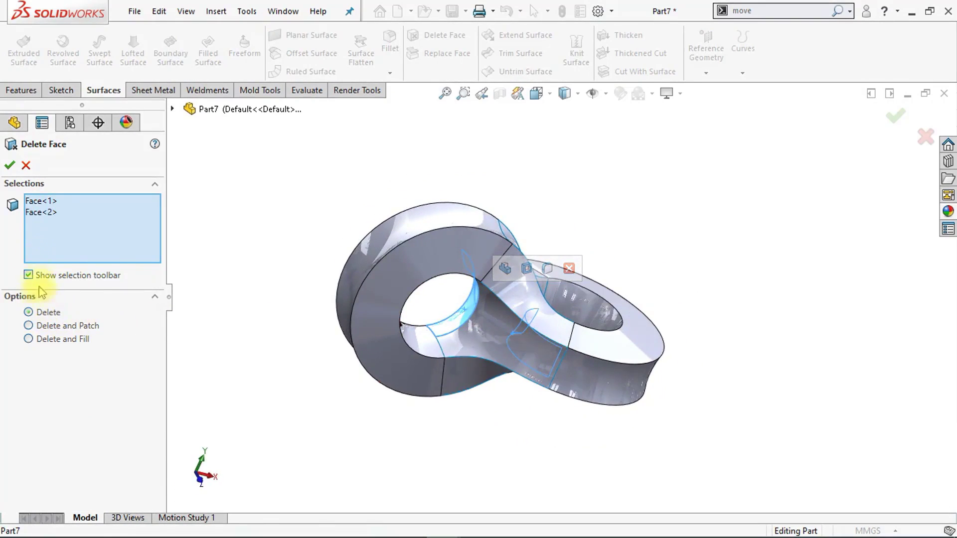
{"action": "left_click", "coordinate": [10, 166]}
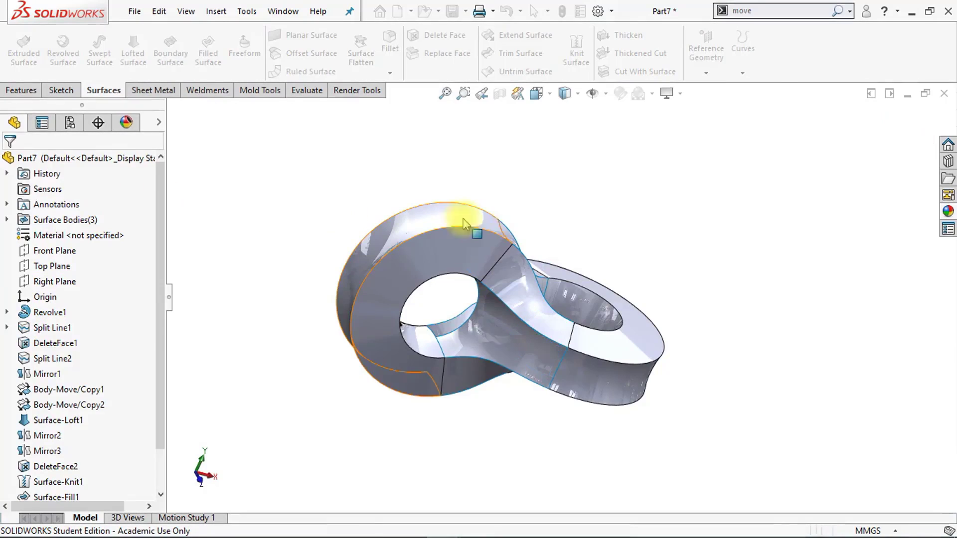
Start Move/Copy Bodies and select both filled surfaces, Surface-Fill1 and Surface-Fill2, as the bodies
{"action": "key", "text": "Left"}
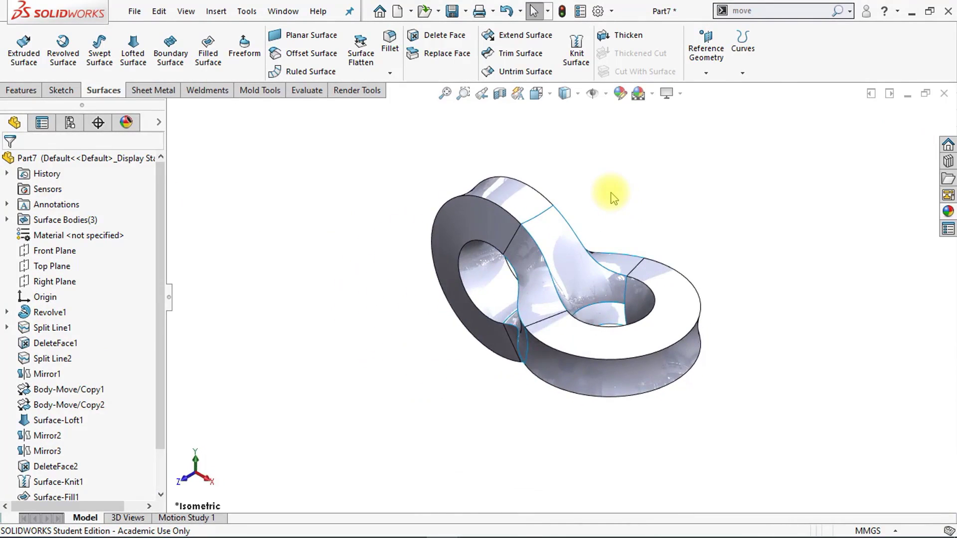
{"action": "key", "text": "ctrl+1"}
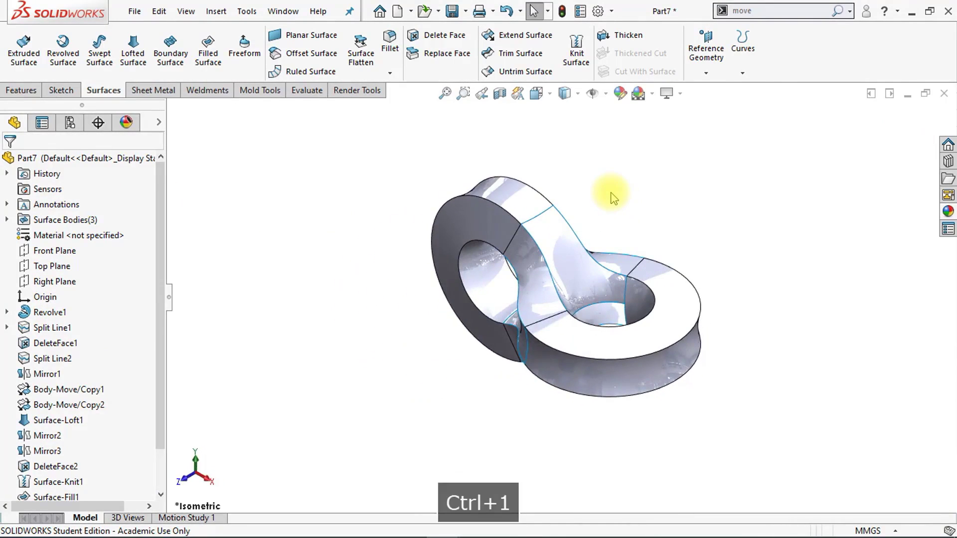
{"action": "left_click", "coordinate": [729, 10]}
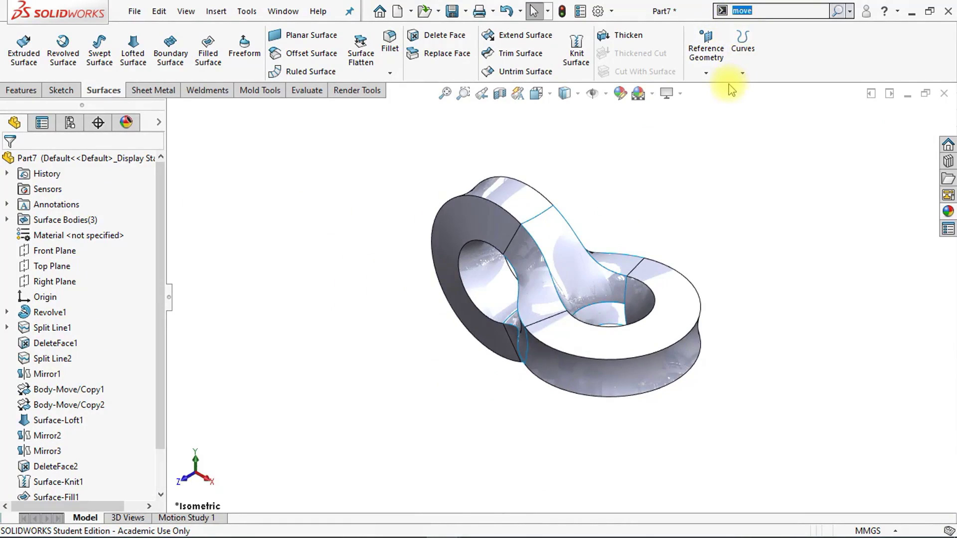
{"action": "type", "text": "move"}
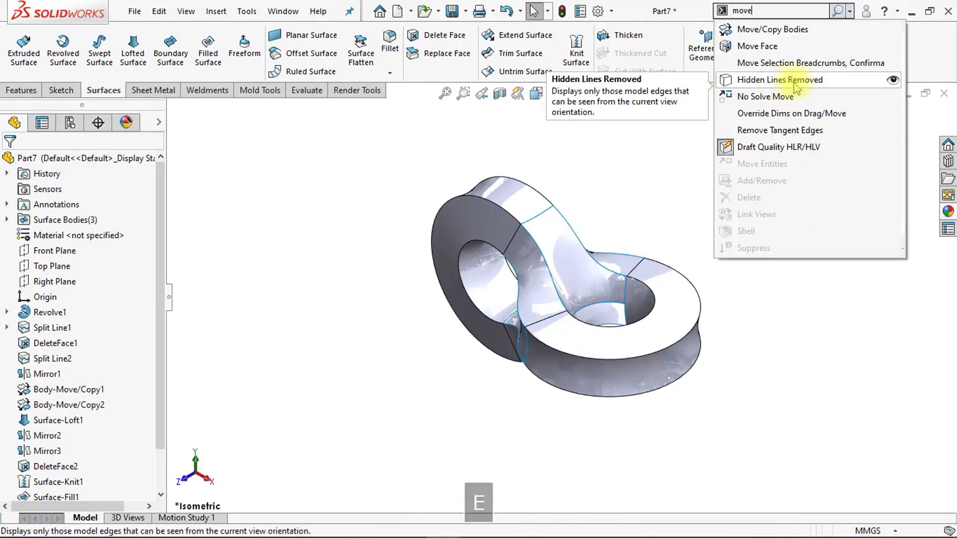
{"action": "left_click", "coordinate": [832, 28]}
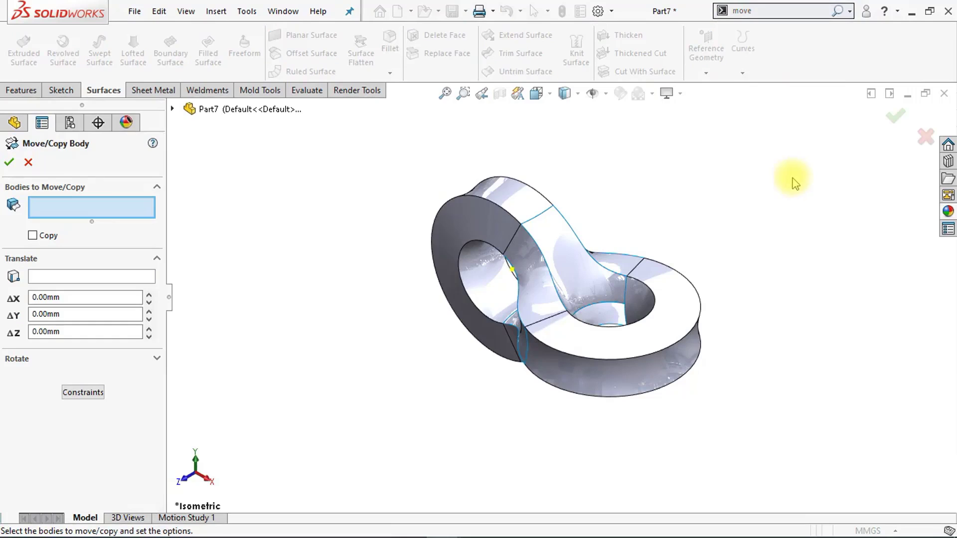
{"action": "left_click", "coordinate": [581, 294]}
{"action": "middle_click_drag", "start_coordinate": [581, 294], "coordinate": [523, 330]}
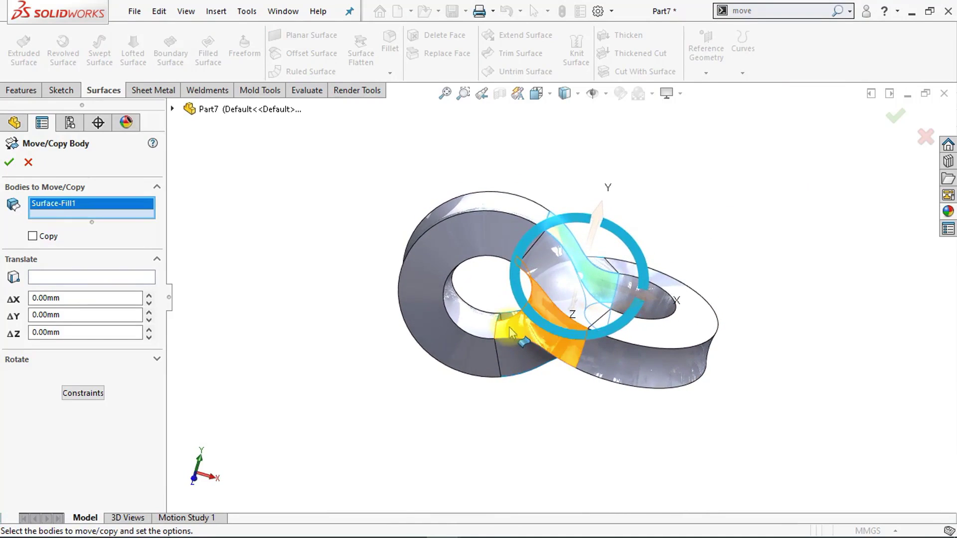
{"action": "left_click", "coordinate": [510, 327]}
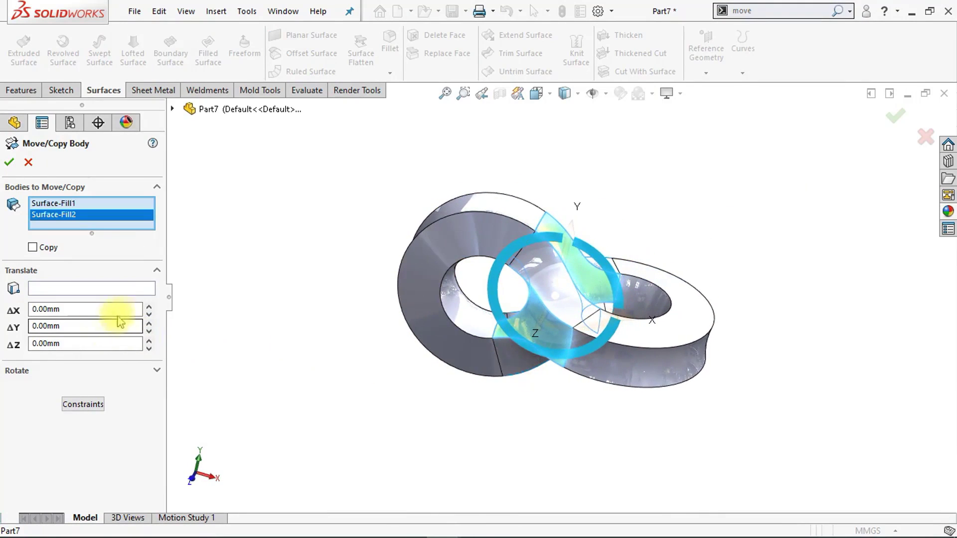
Set the X, Y and Z coordinates of the rotation origin for the two filled surfaces to 0 mm
{"action": "left_click", "coordinate": [156, 372]}
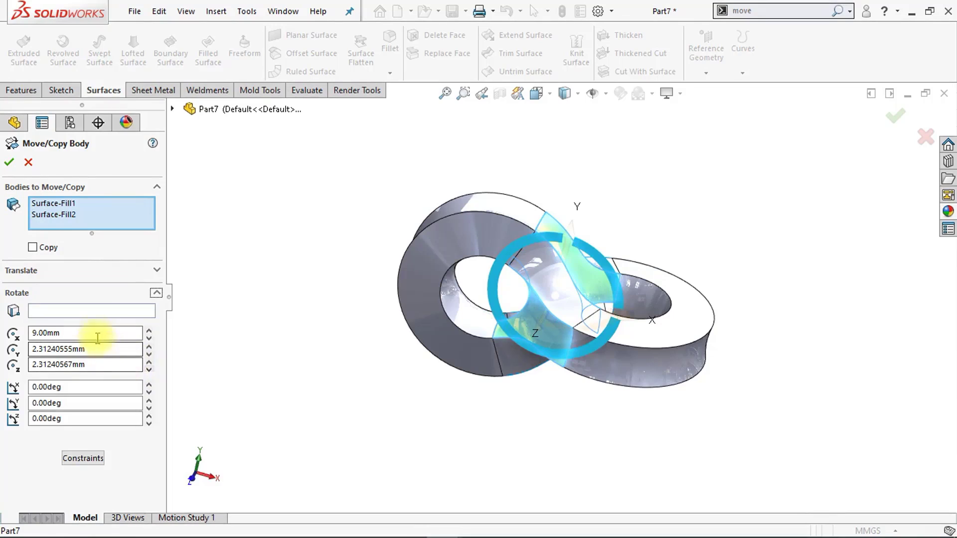
{"action": "left_click_drag", "start_coordinate": [96, 331], "coordinate": [2, 334]}
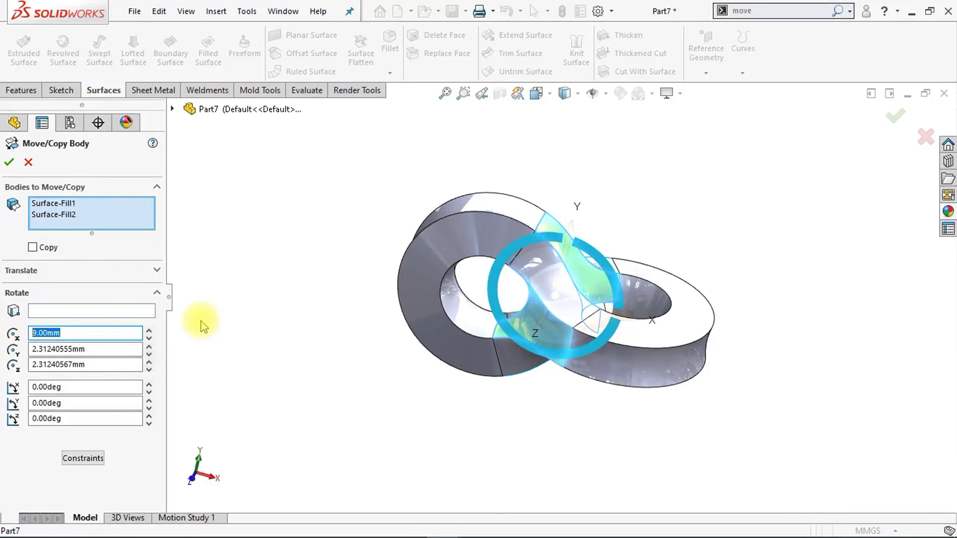
{"action": "type", "text": "0"}
{"action": "key", "text": "Tab"}
{"action": "type", "text": "0"}
{"action": "key", "text": "Tab"}
{"action": "type", "text": "0"}
{"action": "key", "text": "Tab"}
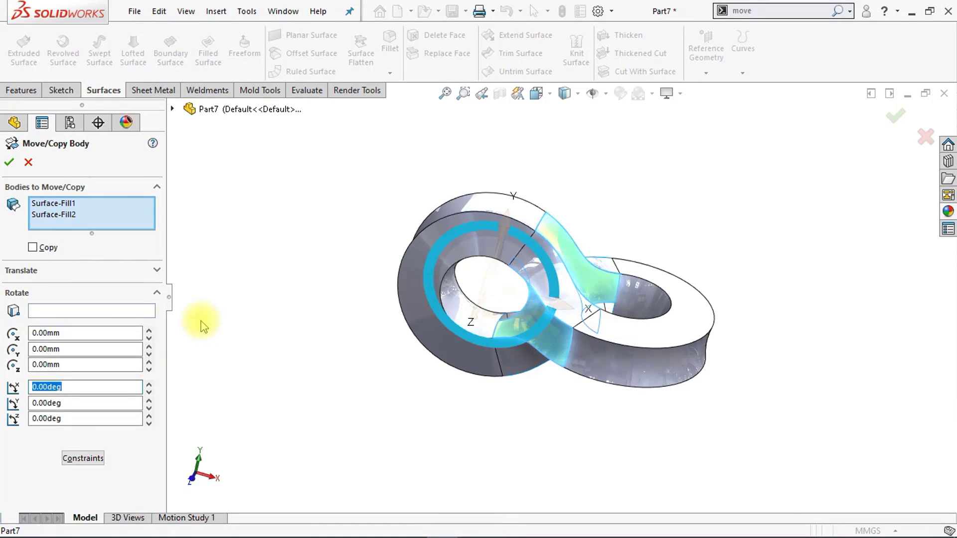
Rotate the two filled surfaces 180° about the X axis as one copy, keeping the originals
{"action": "type", "text": "180"}
{"action": "key", "text": "Return"}
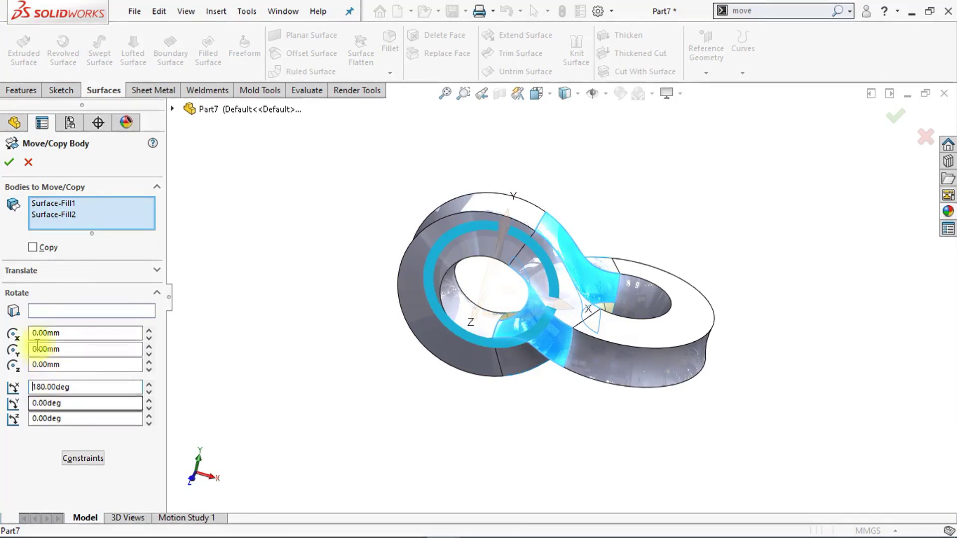
{"action": "left_click", "coordinate": [32, 248]}
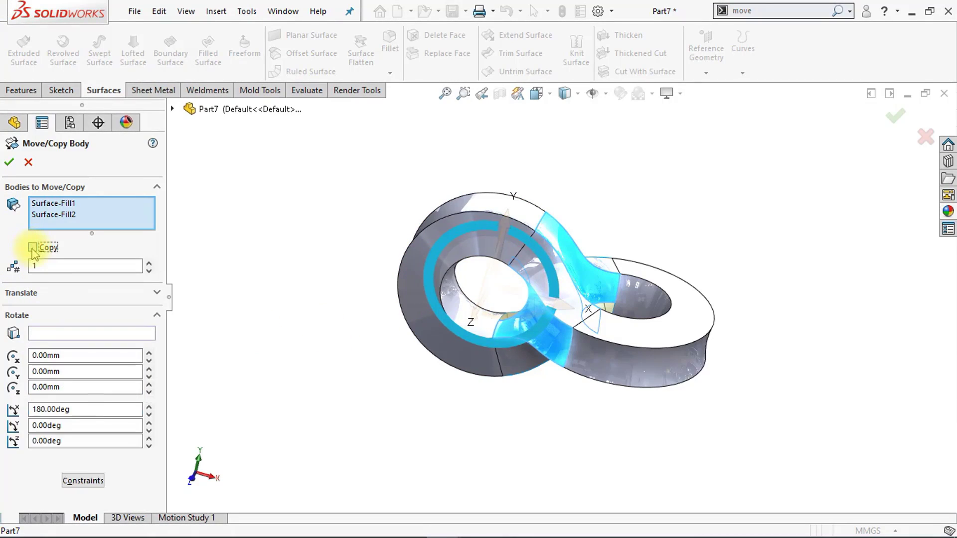
{"action": "middle_click_drag", "start_coordinate": [371, 257], "coordinate": [359, 259]}
{"action": "middle_click_drag", "start_coordinate": [499, 279], "coordinate": [573, 290]}
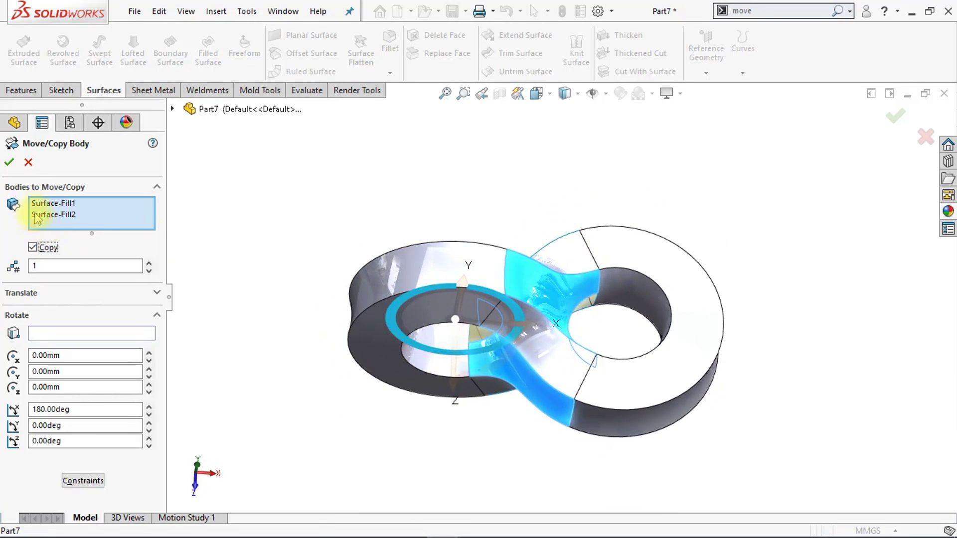
{"action": "left_click", "coordinate": [10, 162]}
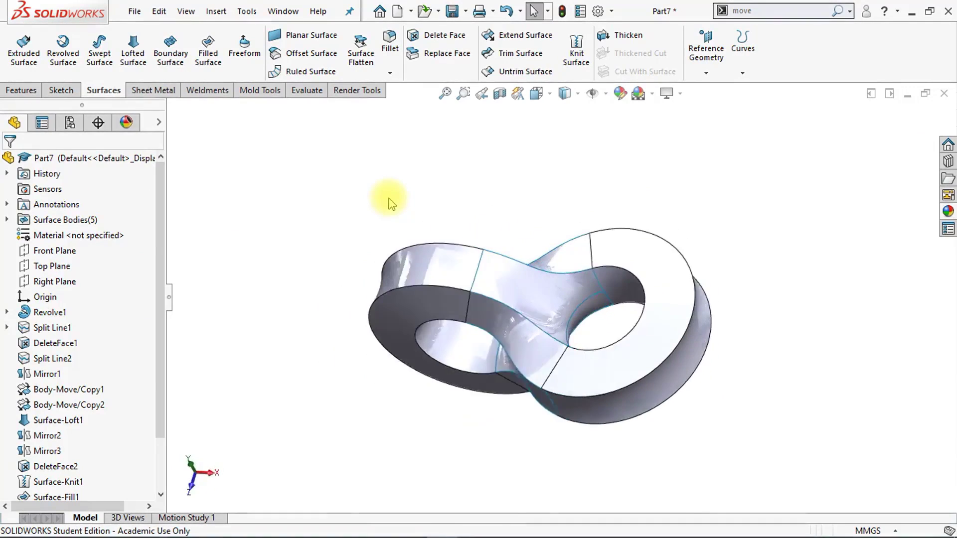
Knit all five surface bodies together with Create solid and Merge entities turned on
{"action": "key", "text": "ctrl+7"}
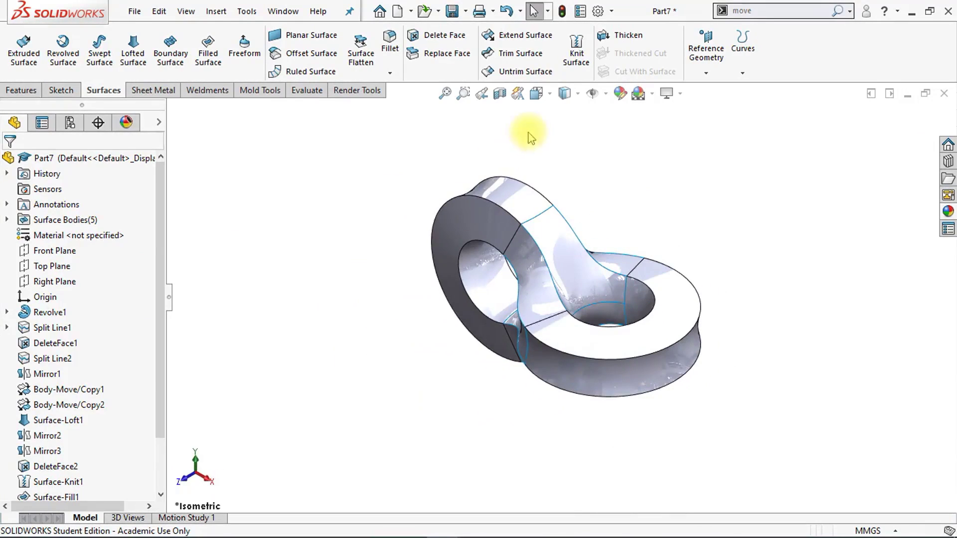
{"action": "left_click", "coordinate": [576, 55]}
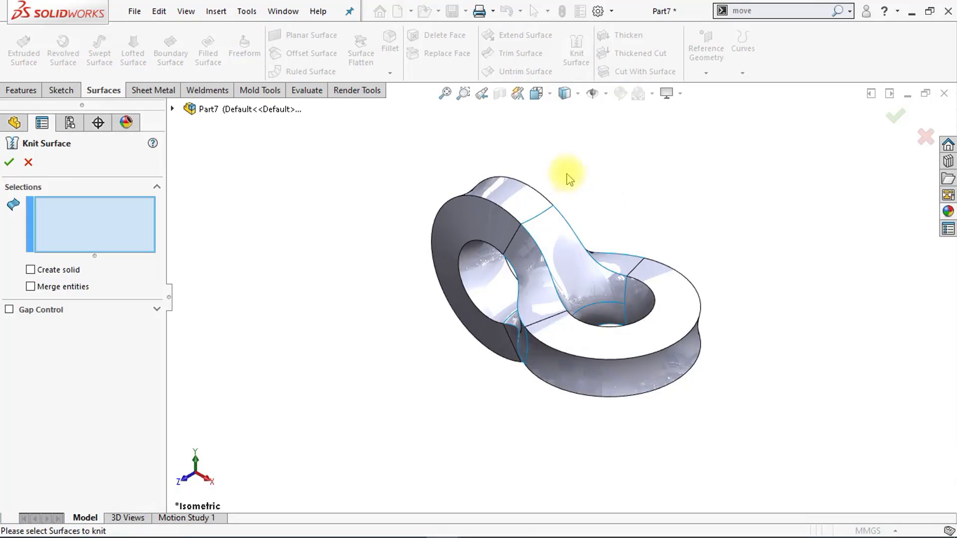
{"action": "mouse_move", "coordinate": [505, 160]}
{"action": "left_mouse_down"}
{"action": "mouse_move", "coordinate": [589, 161]}
{"action": "mouse_move", "coordinate": [713, 263]}
{"action": "mouse_move", "coordinate": [741, 349]}
{"action": "mouse_move", "coordinate": [693, 418]}
{"action": "mouse_move", "coordinate": [567, 436]}
{"action": "mouse_move", "coordinate": [460, 408]}
{"action": "mouse_move", "coordinate": [392, 342]}
{"action": "mouse_move", "coordinate": [371, 258]}
{"action": "mouse_move", "coordinate": [376, 201]}
{"action": "left_mouse_up"}
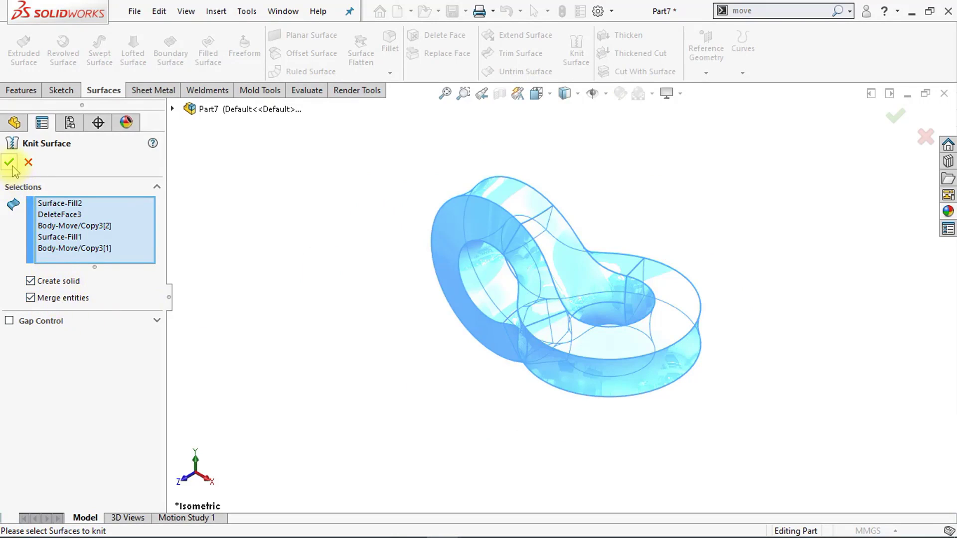
{"action": "right_click", "coordinate": [275, 240]}
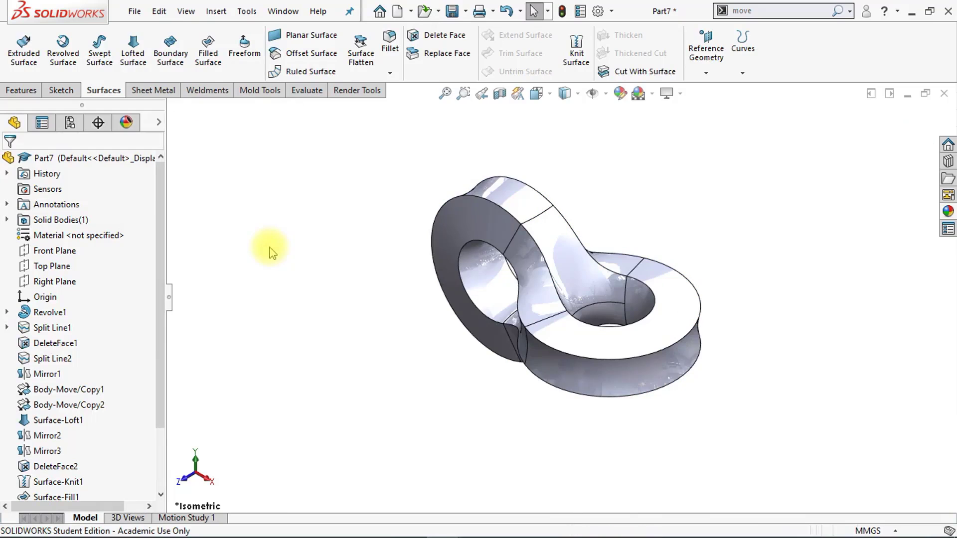
{"action": "key", "text": "ctrl+1"}
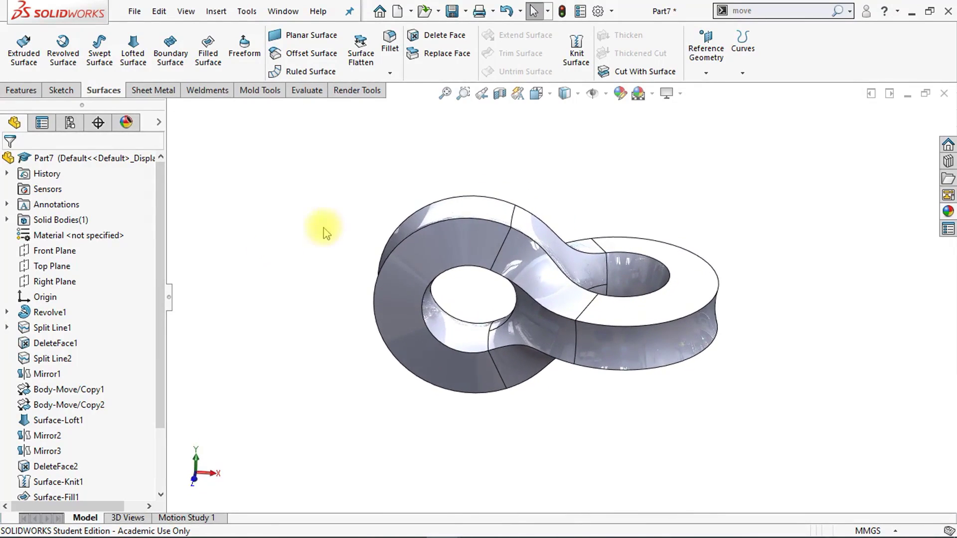
Fillet all tangent edge loops around both rings with a symmetric, curvature continuous 0.75 mm radius and tangent propagation
{"action": "left_click", "coordinate": [392, 49]}
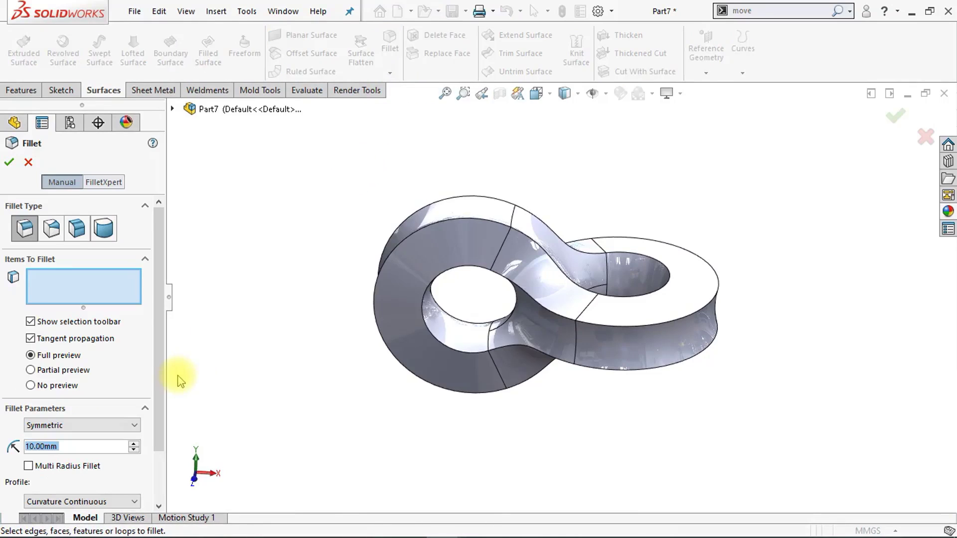
{"action": "type", "text": ".75"}
{"action": "key", "text": "Return"}
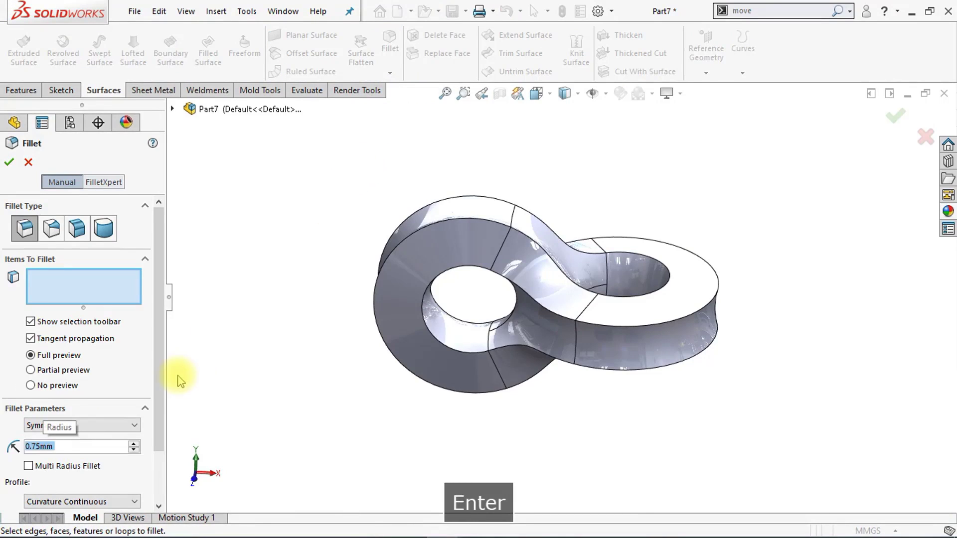
{"action": "scroll", "coordinate": [156, 385], "scroll_direction": "down", "scroll_amount": 3}
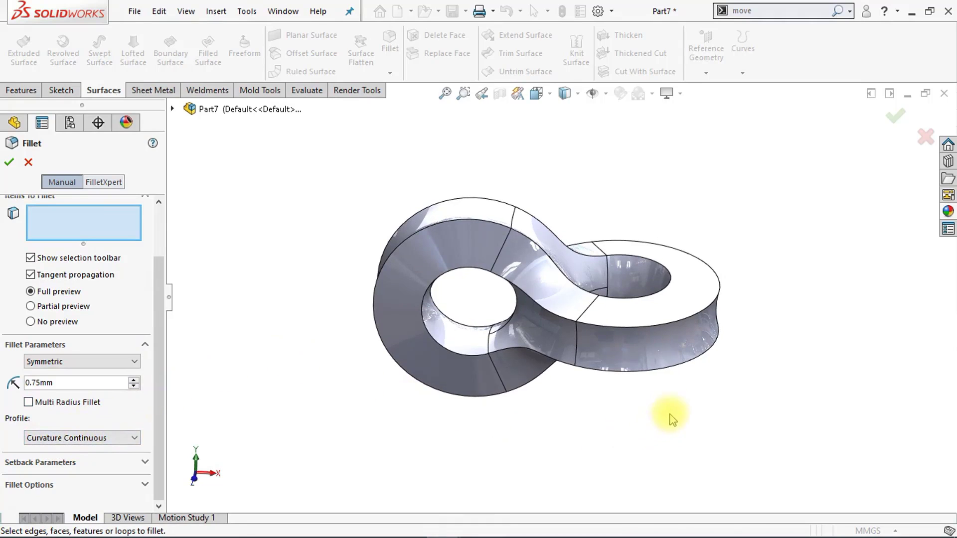
{"action": "right_click", "coordinate": [681, 370]}
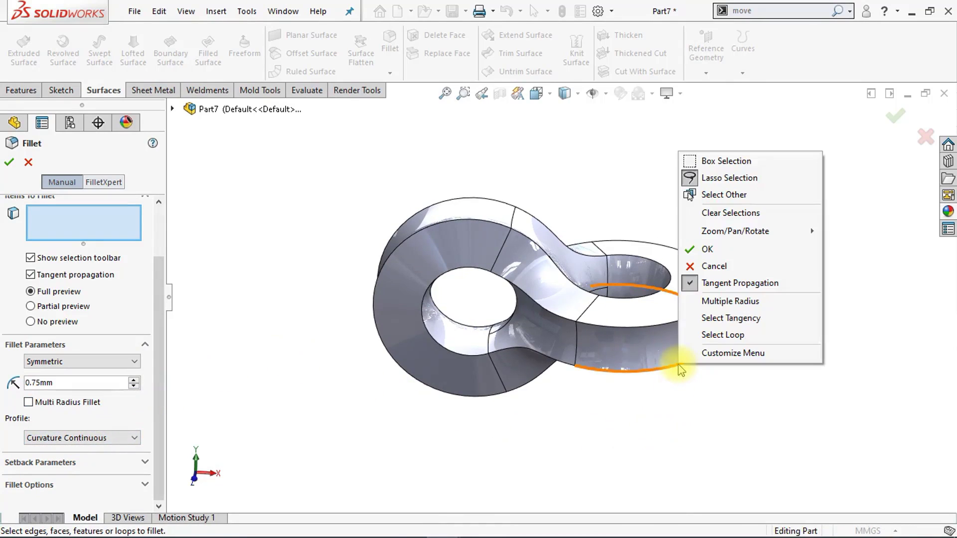
{"action": "left_click", "coordinate": [708, 319]}
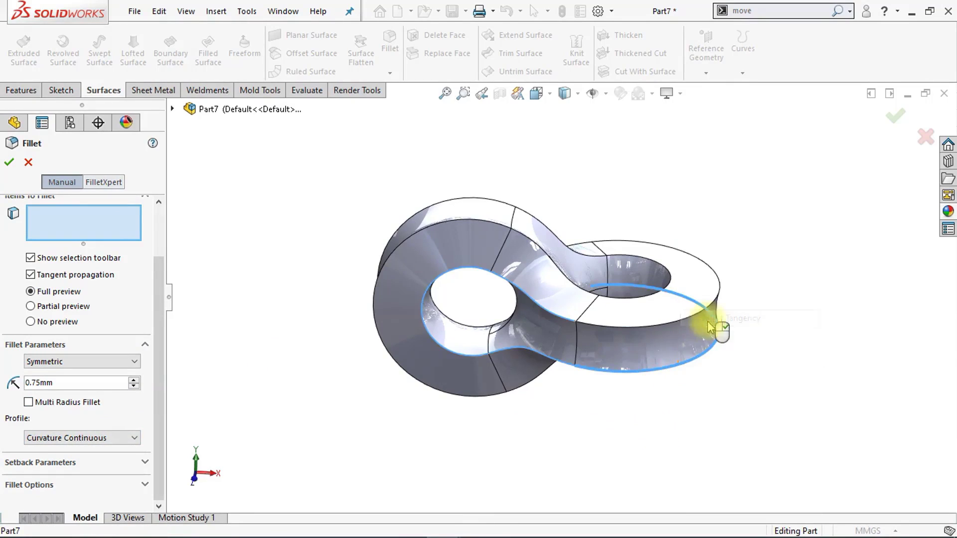
{"action": "right_click", "coordinate": [671, 285]}
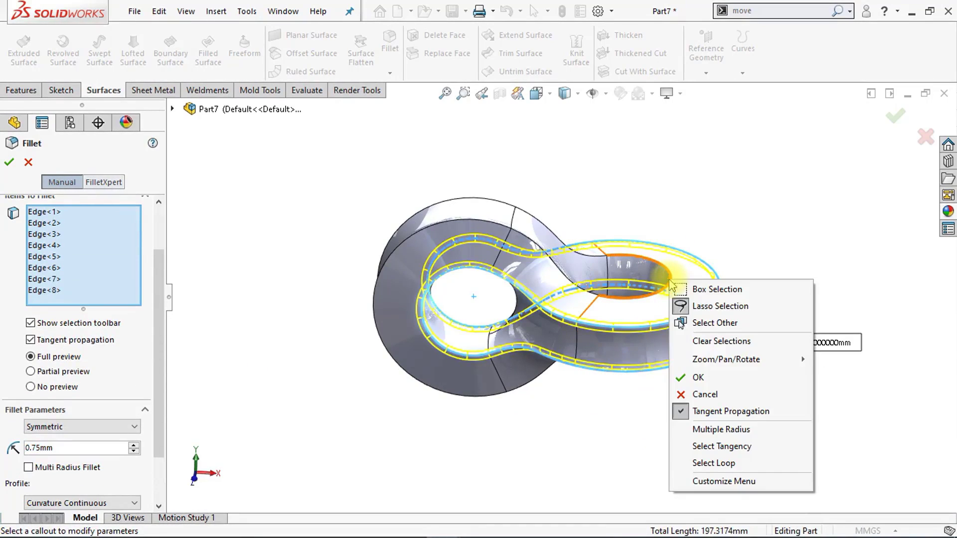
{"action": "left_click", "coordinate": [718, 446]}
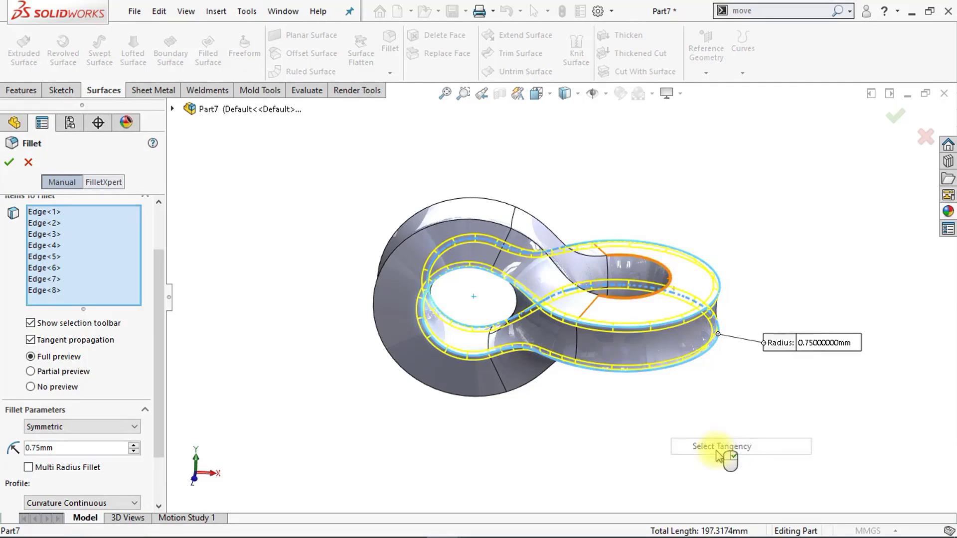
{"action": "left_click", "coordinate": [622, 313]}
{"action": "middle_click_drag", "start_coordinate": [621, 319], "coordinate": [688, 387]}
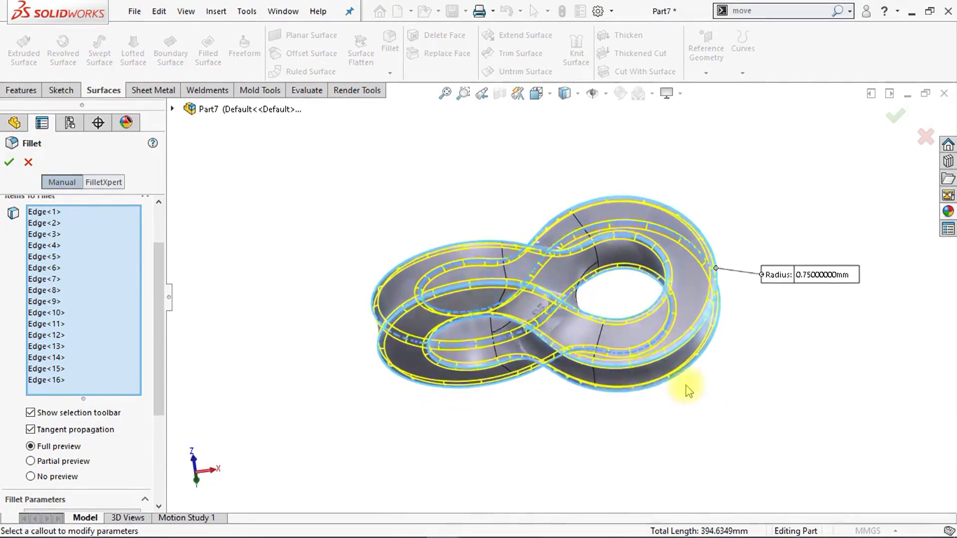
{"action": "left_click", "coordinate": [16, 164]}
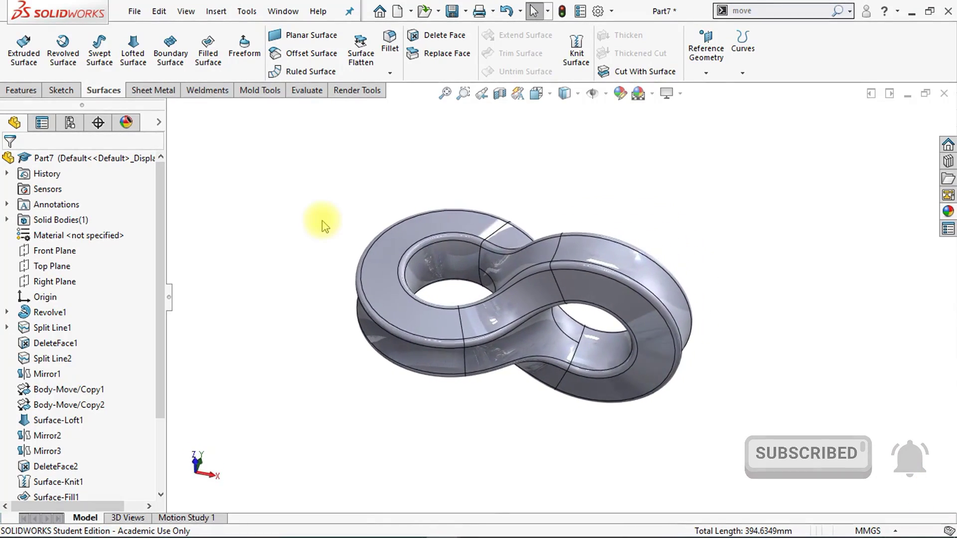
Sketch a corner rectangle about 24 mm wide and 30 mm high on the Front Plane, spanning the middle of the part
{"action": "key", "text": "ctrl+7"}
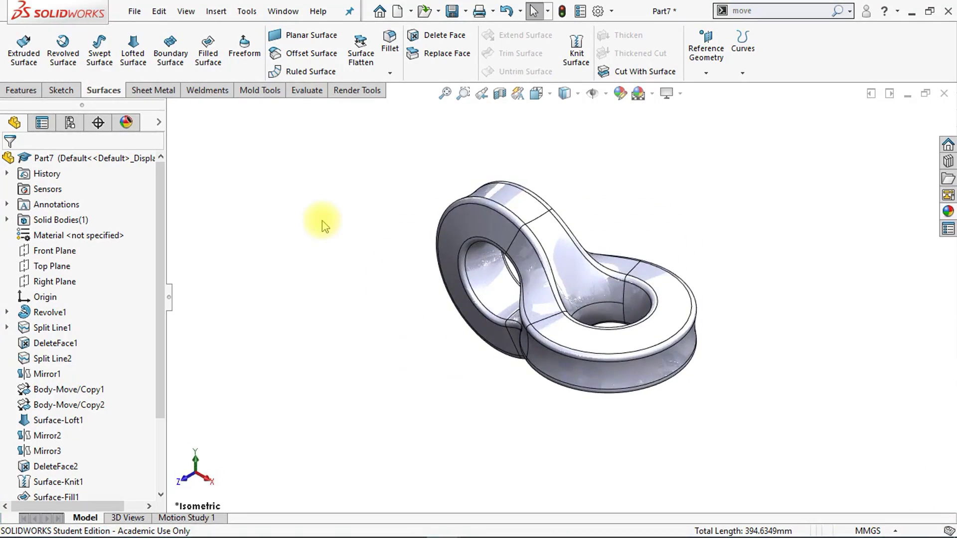
{"action": "left_click", "coordinate": [50, 251]}
{"action": "left_click", "coordinate": [66, 229]}
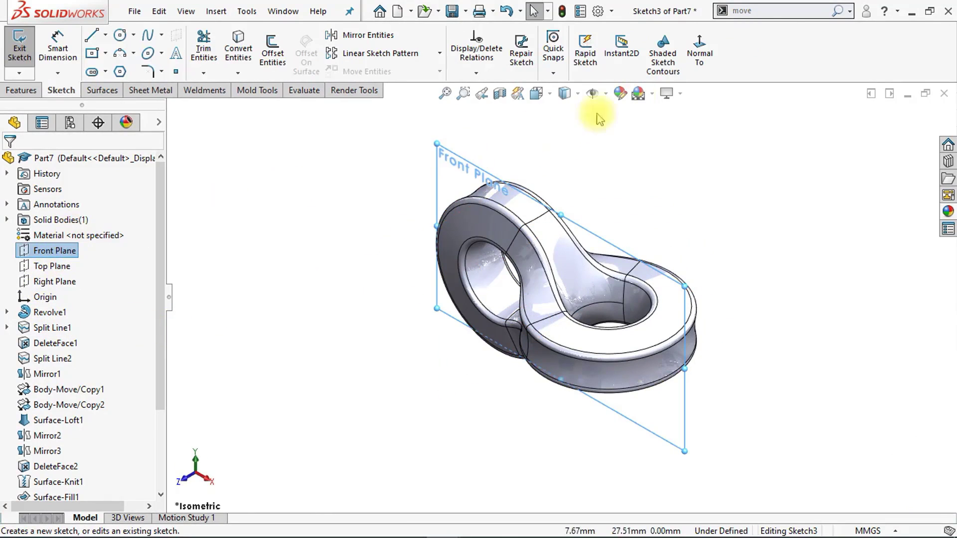
{"action": "left_click", "coordinate": [698, 59]}
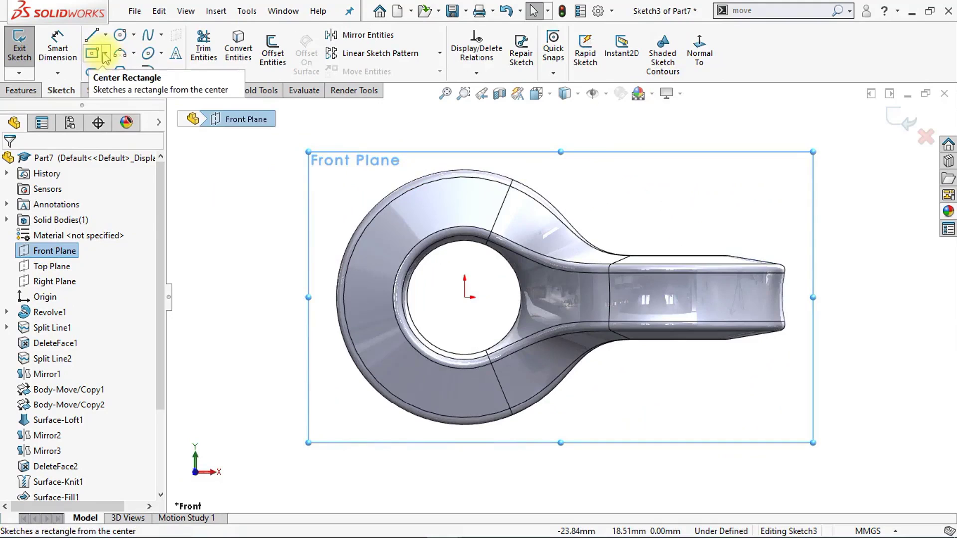
{"action": "left_click", "coordinate": [105, 53]}
{"action": "left_click", "coordinate": [98, 76]}
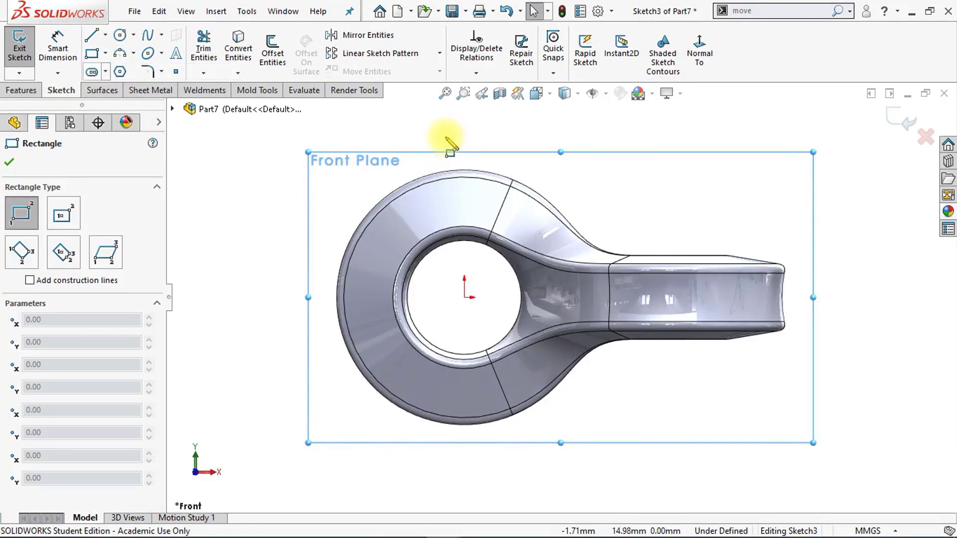
{"action": "left_click_drag", "start_coordinate": [431, 134], "coordinate": [691, 452]}
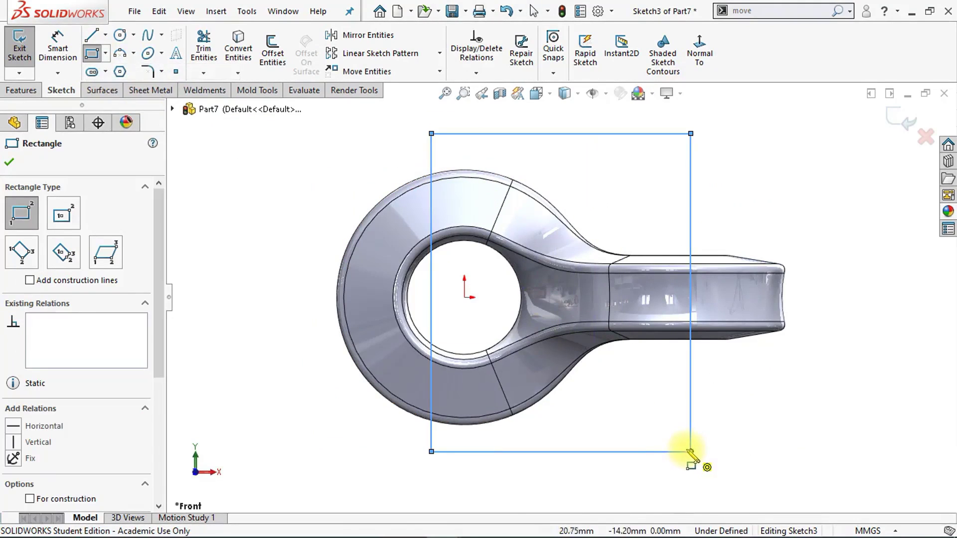
{"action": "key", "text": "Escape"}
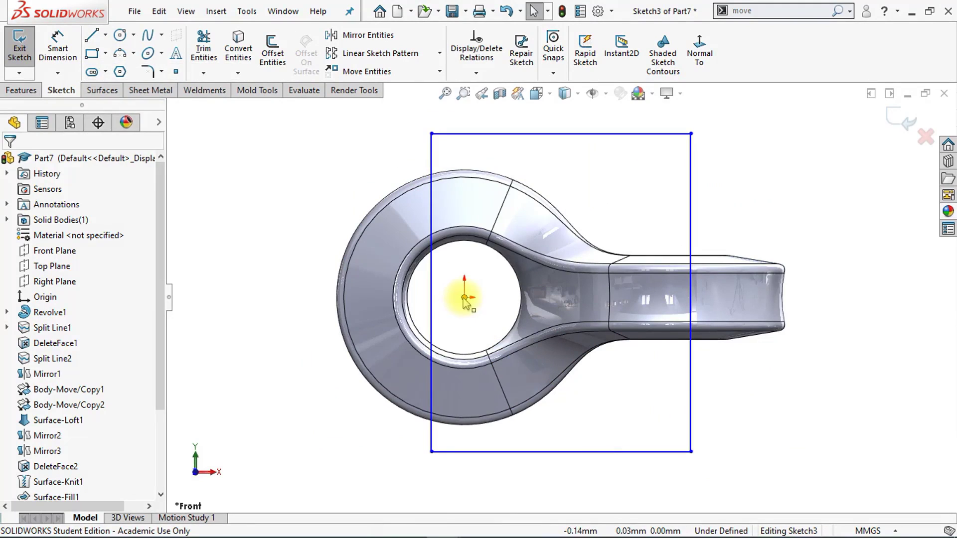
Add a midpoint relation between the origin and the rectangle's vertical side nearest to it
{"action": "left_click", "coordinate": [464, 297]}
{"action": "left_click", "coordinate": [432, 286], "text": "ctrl"}
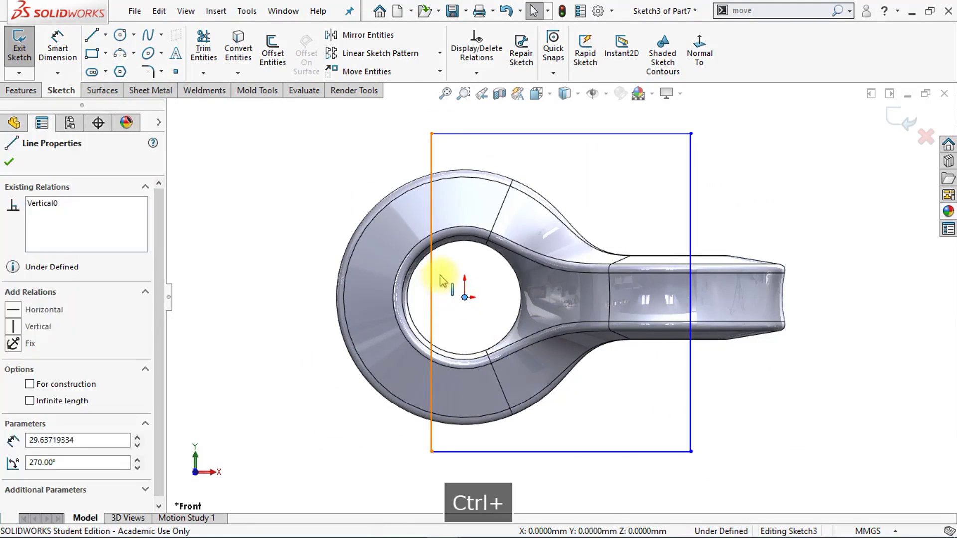
{"action": "left_click", "coordinate": [476, 232]}
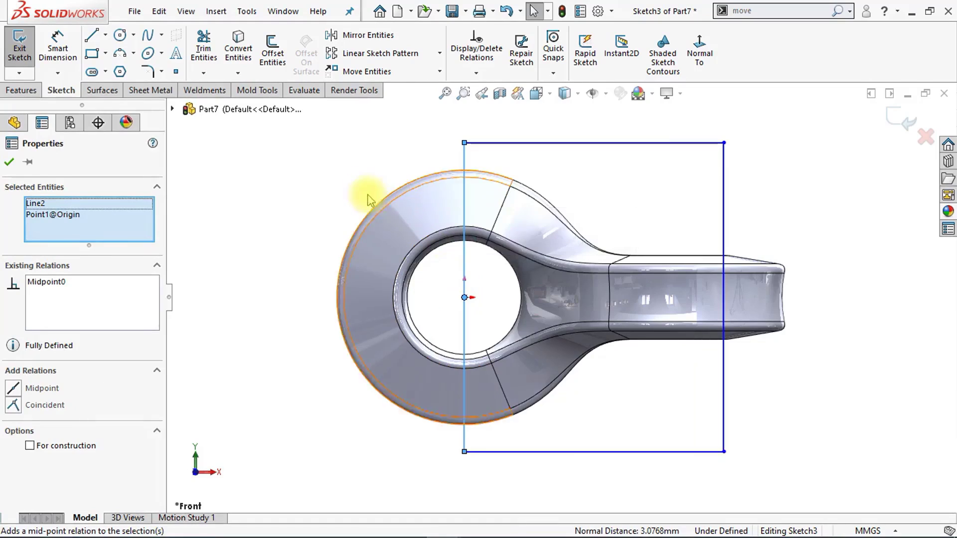
{"action": "key", "text": "Escape"}
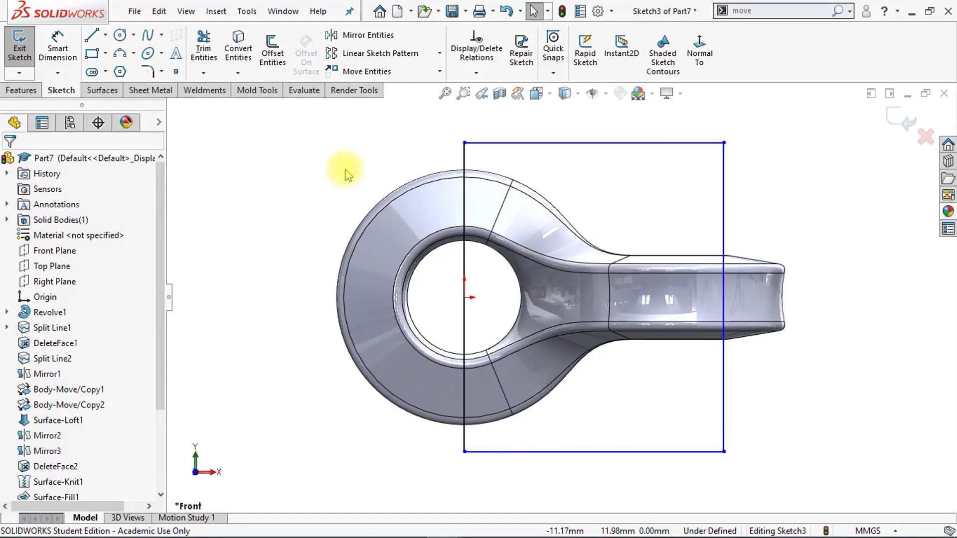
Dimension the rectangle to 18 mm wide and 28 mm high, and exit the sketch
{"action": "left_click", "coordinate": [57, 50]}
{"action": "left_click", "coordinate": [519, 143]}
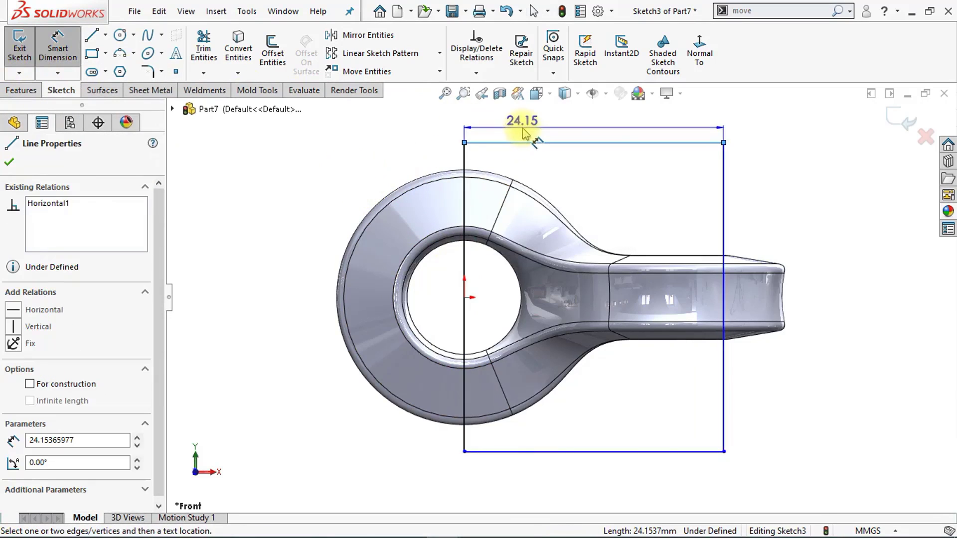
{"action": "left_click", "coordinate": [525, 131]}
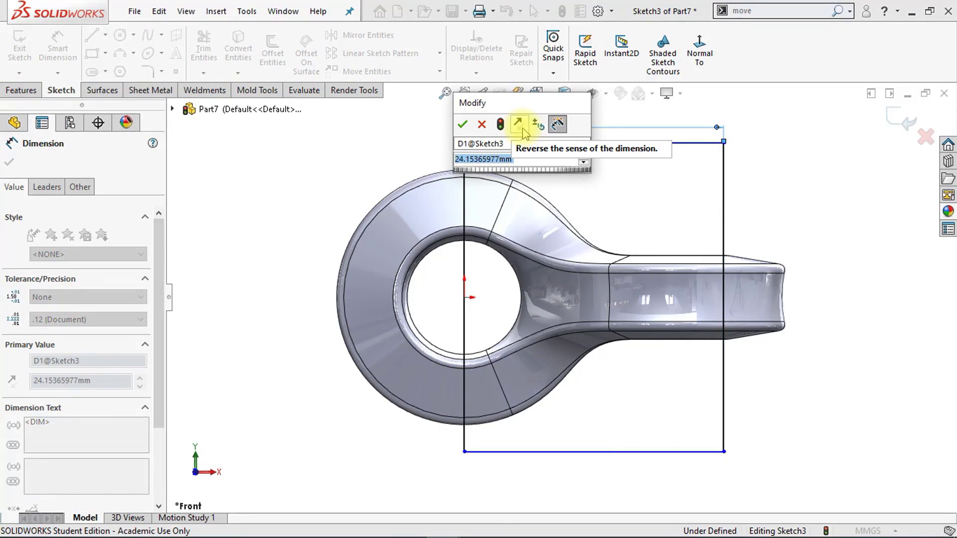
{"action": "type", "text": "18"}
{"action": "key", "text": "Return"}
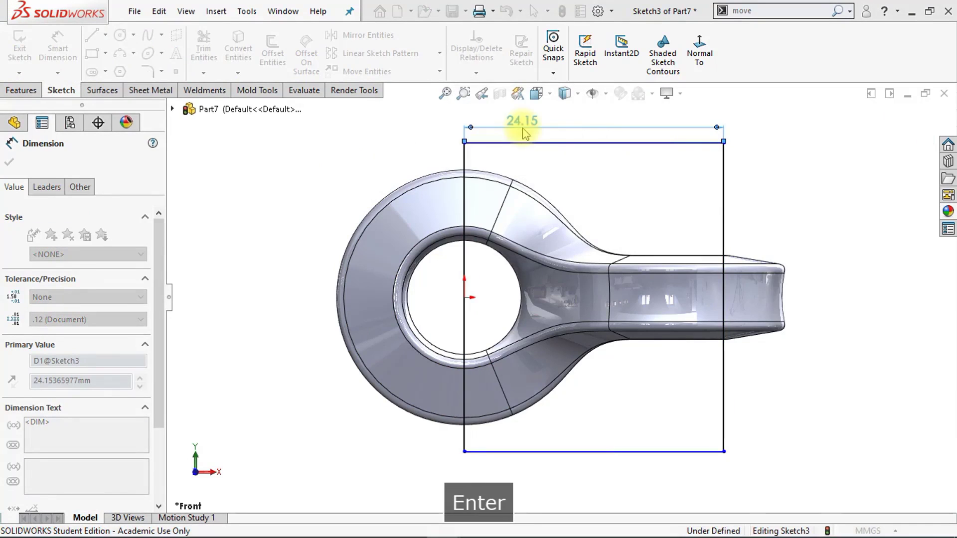
{"action": "left_click", "coordinate": [465, 275]}
{"action": "left_click", "coordinate": [292, 301]}
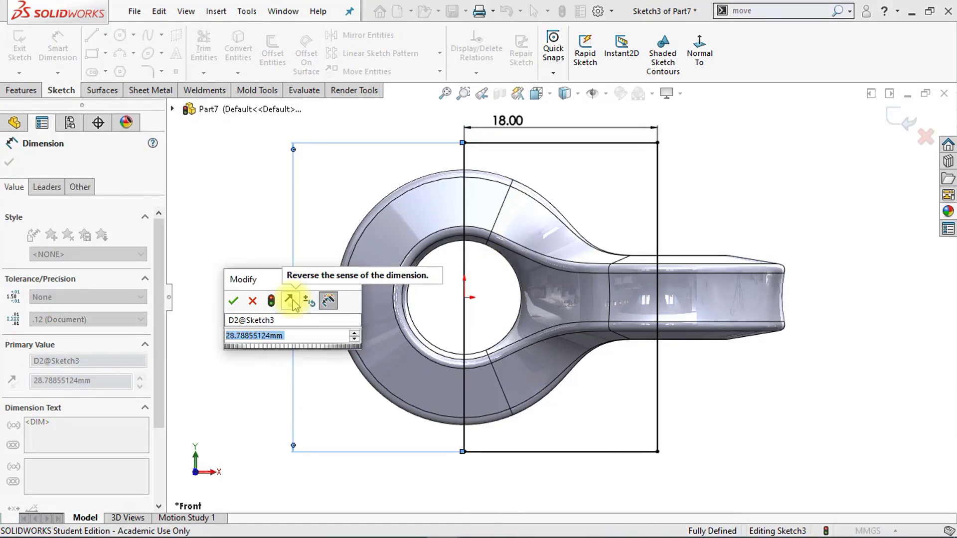
{"action": "type", "text": "28"}
{"action": "key", "text": "Return"}
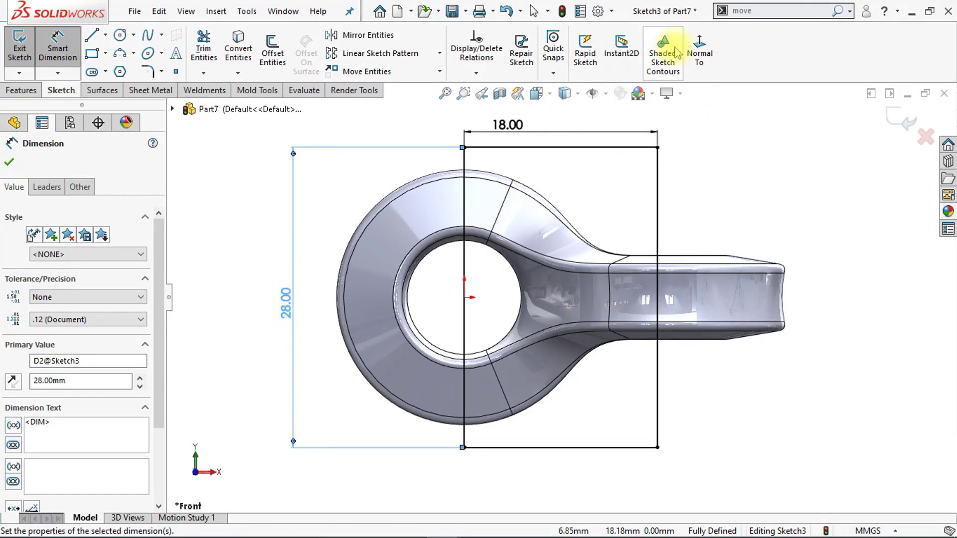
{"action": "left_click", "coordinate": [902, 121]}
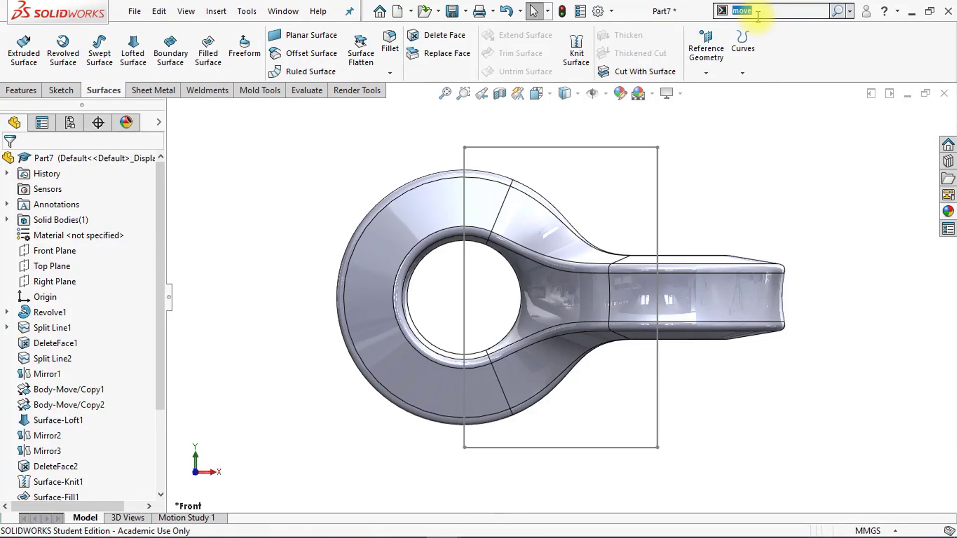
Split the solid with the rectangle sketch, marking the two outer end bodies with Consume cut bodies off, and hide the sketch
{"action": "type", "text": "split"}
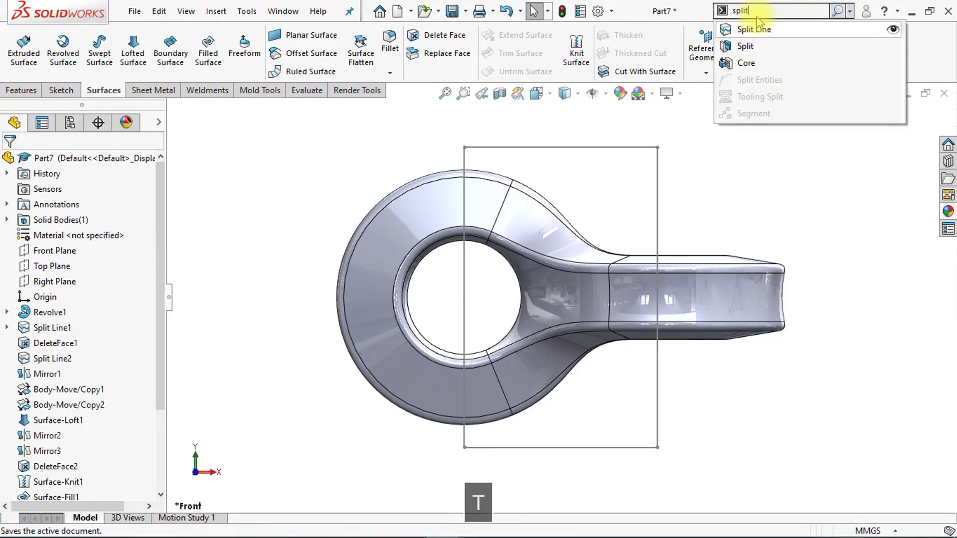
{"action": "left_click", "coordinate": [748, 47]}
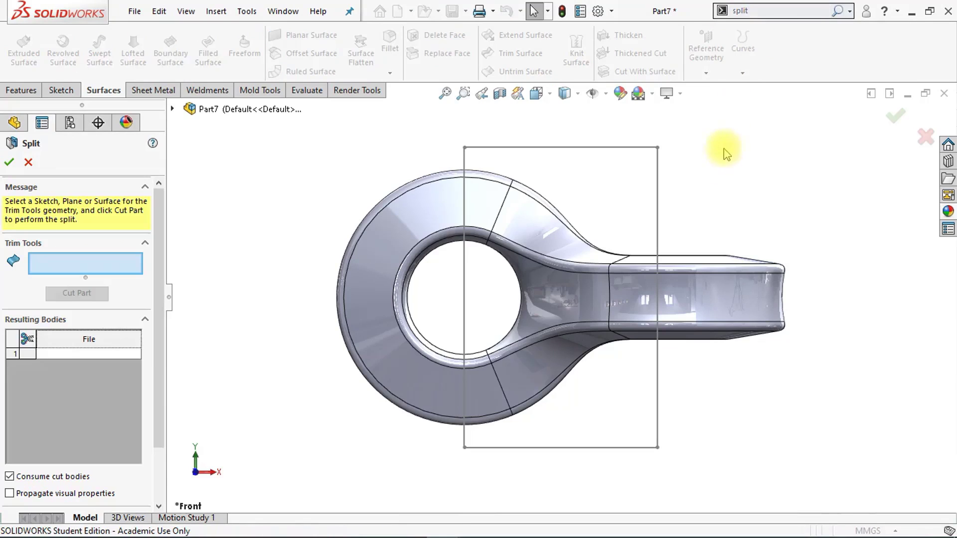
{"action": "left_click", "coordinate": [671, 222]}
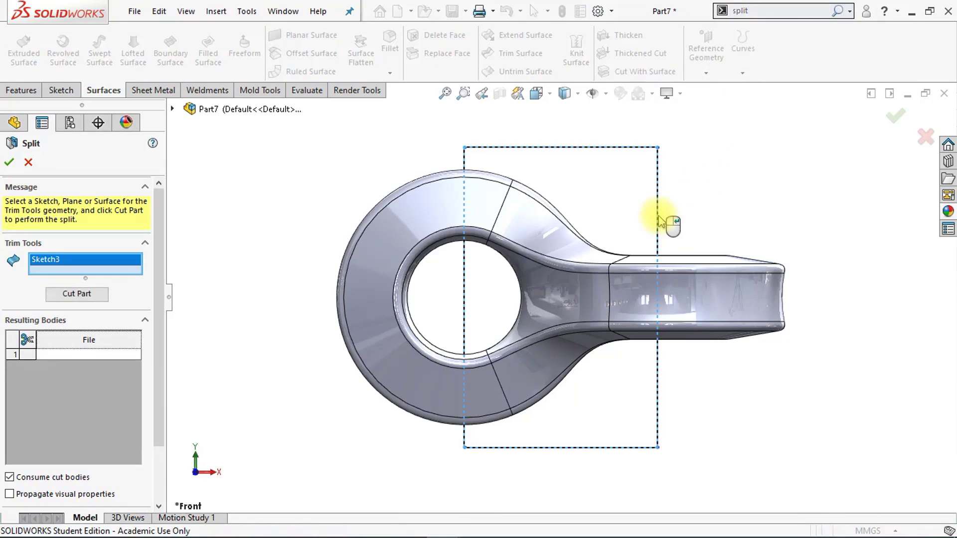
{"action": "left_click", "coordinate": [83, 295]}
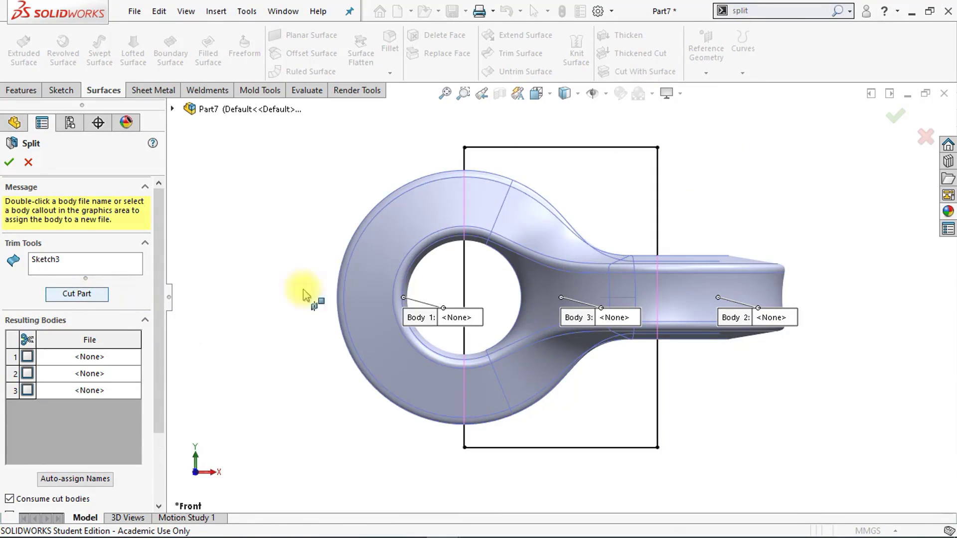
{"action": "left_click", "coordinate": [391, 250]}
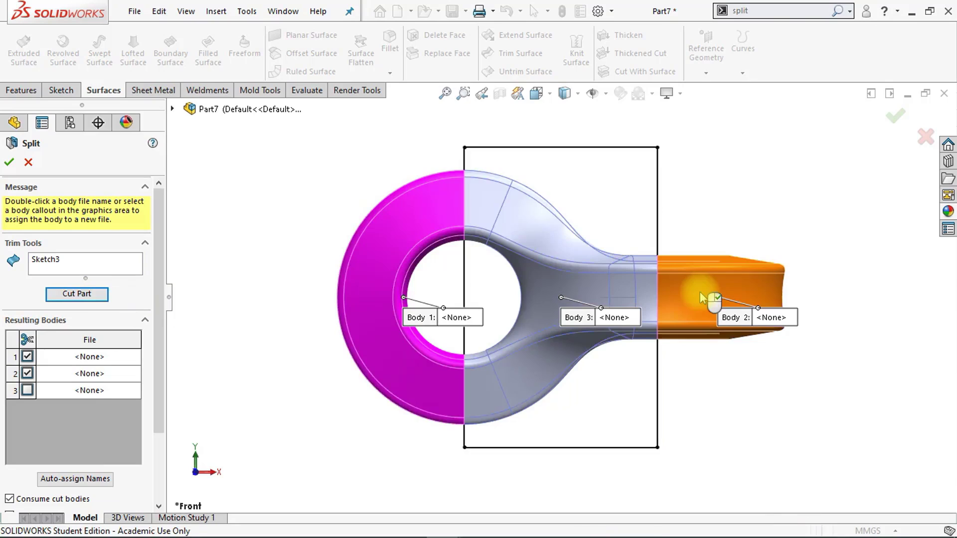
{"action": "left_click", "coordinate": [210, 325]}
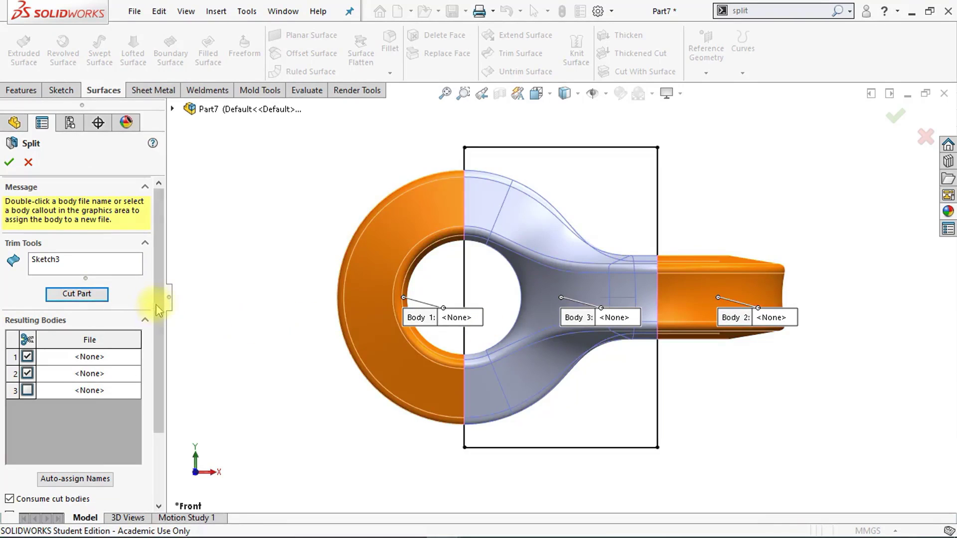
{"action": "scroll", "coordinate": [158, 310], "scroll_direction": "down", "scroll_amount": 3}
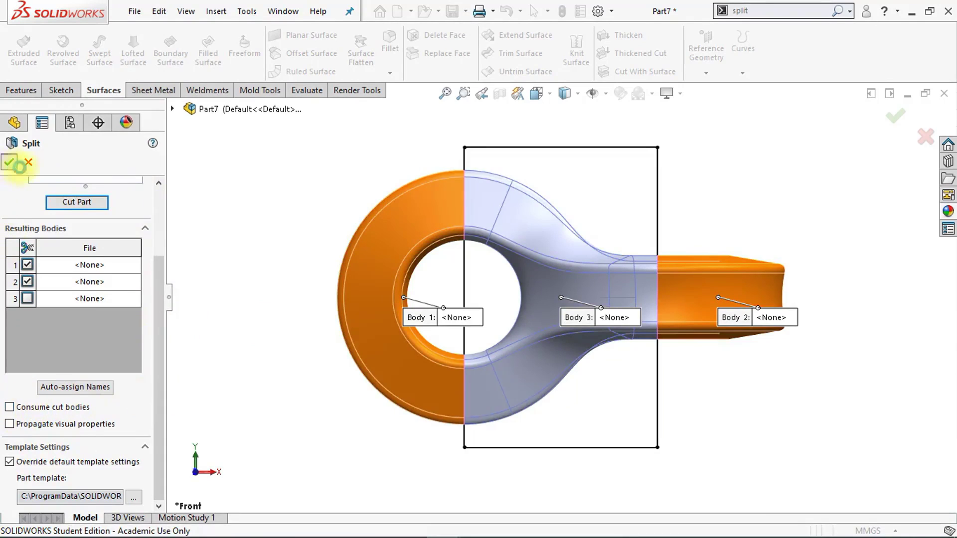
{"action": "left_click", "coordinate": [11, 162]}
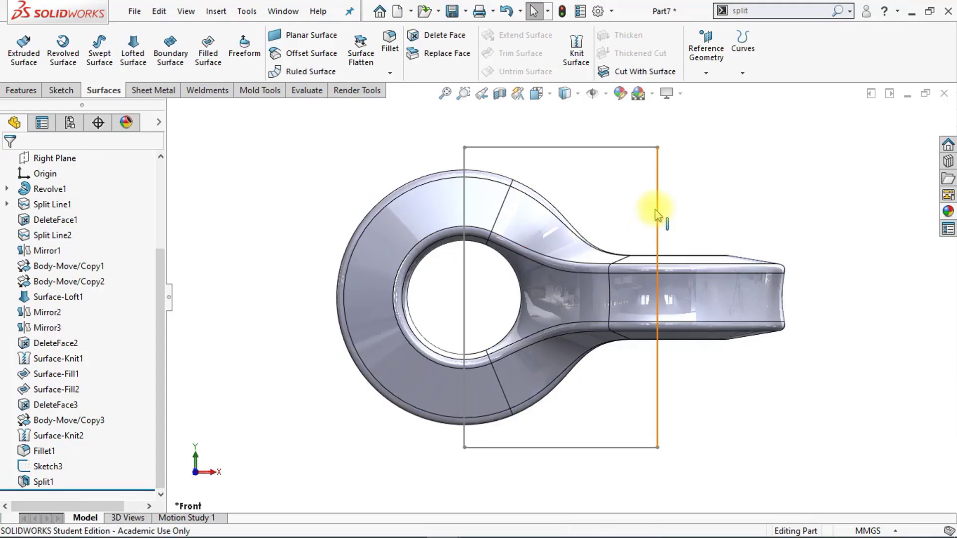
{"action": "left_click", "coordinate": [657, 209]}
{"action": "left_click", "coordinate": [717, 172]}
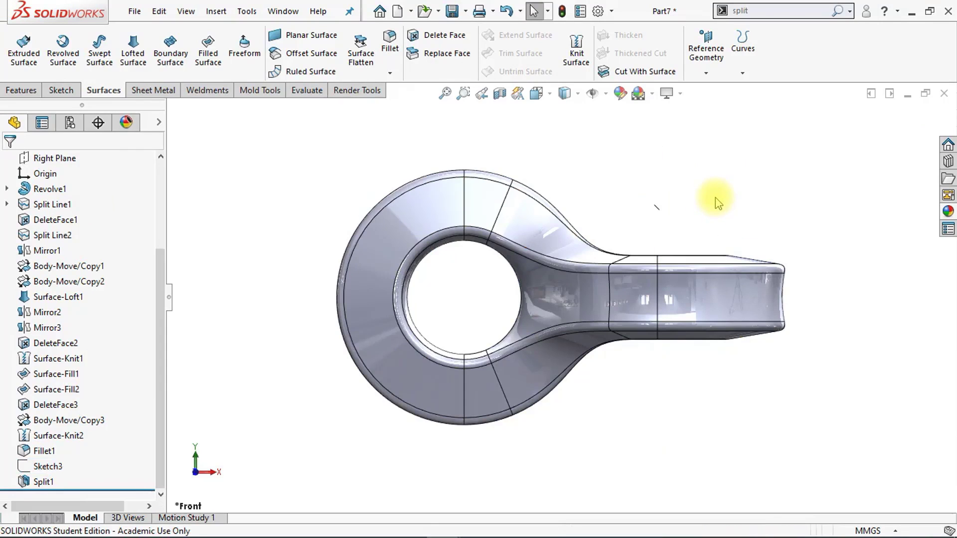
Isolate the middle split body to examine its shape, and exit isolate to show all bodies again
{"action": "key", "text": "Down"}
{"action": "key", "text": "Down"}
{"action": "key", "text": "Down"}
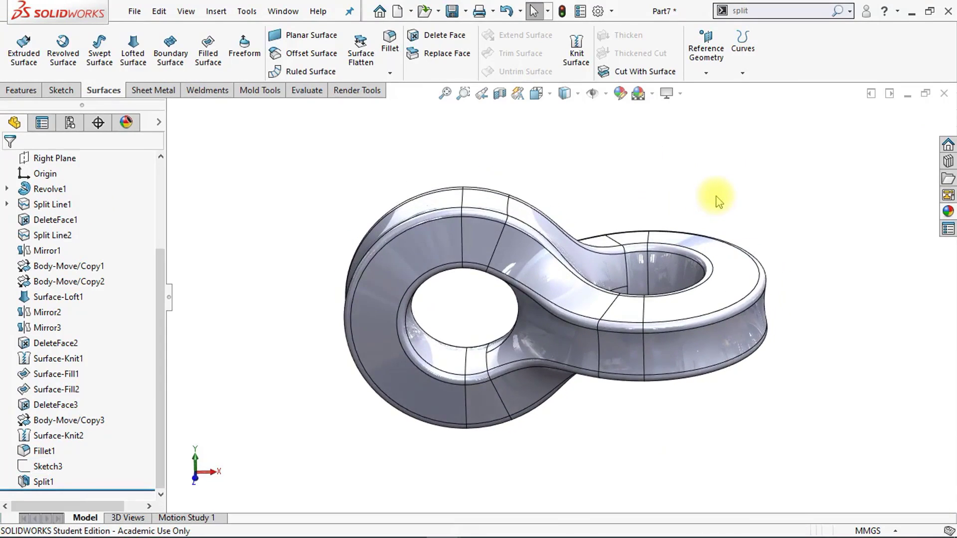
{"action": "right_click", "coordinate": [583, 256]}
{"action": "left_click", "coordinate": [657, 489]}
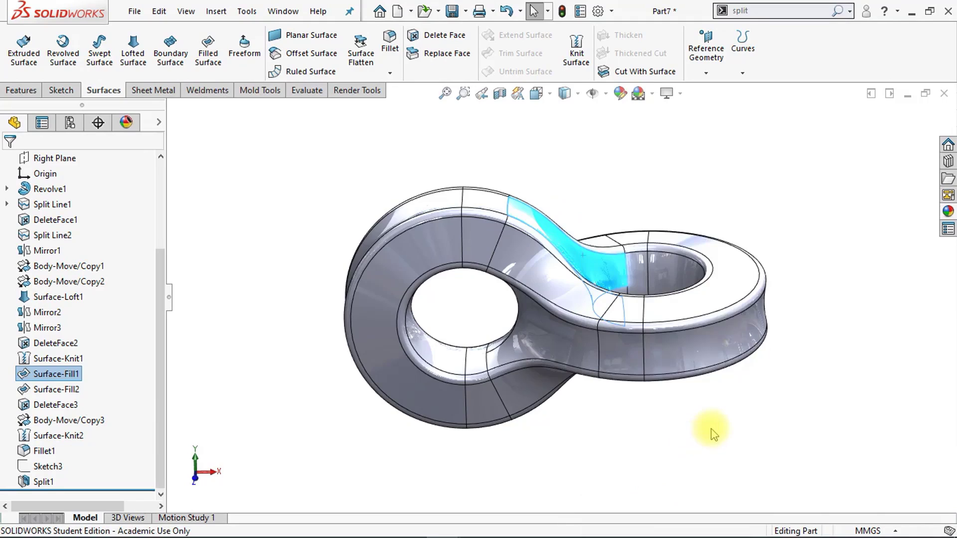
{"action": "key", "text": "Left"}
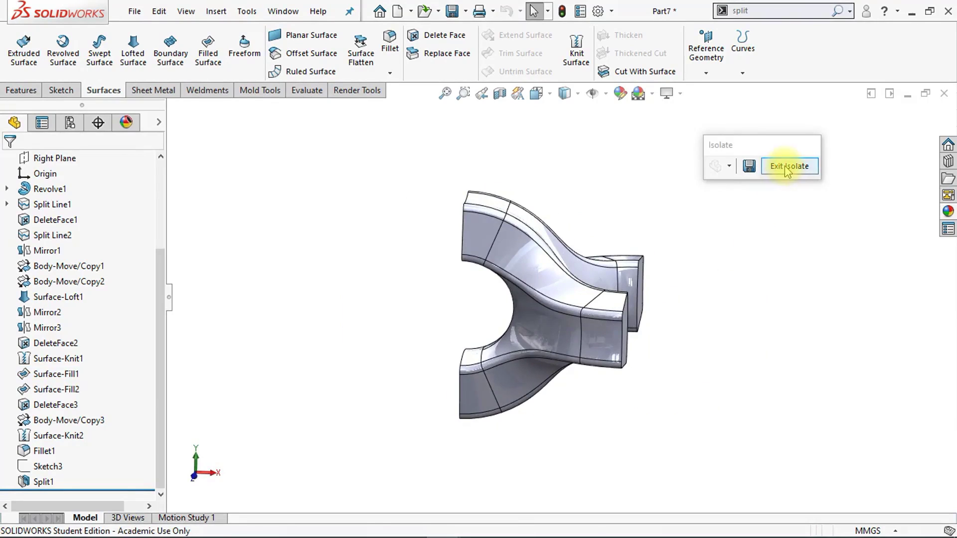
{"action": "left_click", "coordinate": [787, 167]}
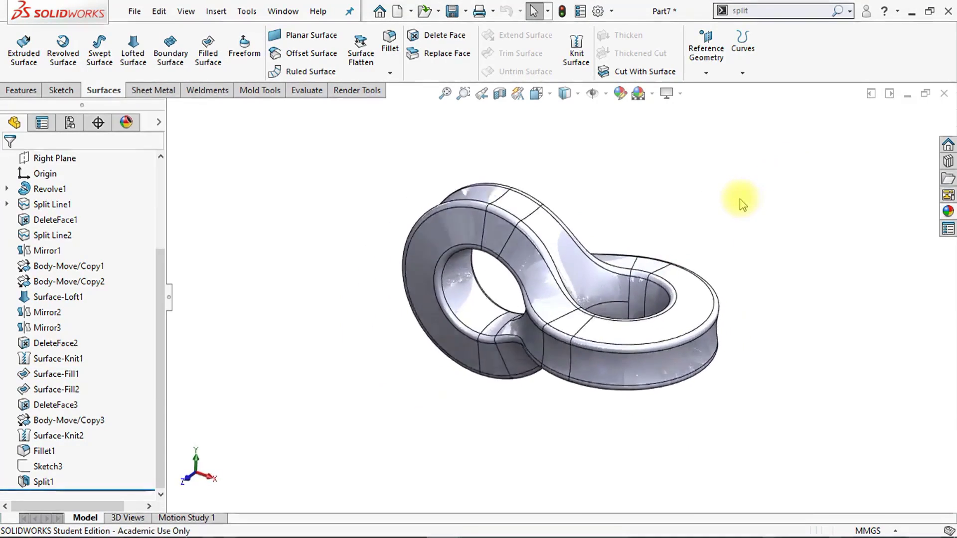
Delete the split body forming the horizontal ring's outer end with Delete/Keep Body
{"action": "key", "text": "ctrl+7"}
{"action": "type", "text": "dele"}
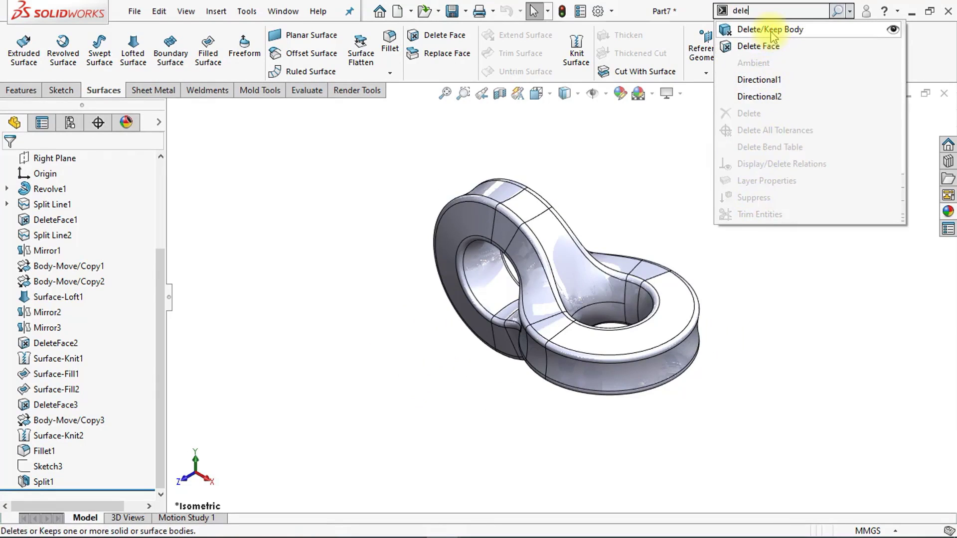
{"action": "left_click", "coordinate": [771, 30]}
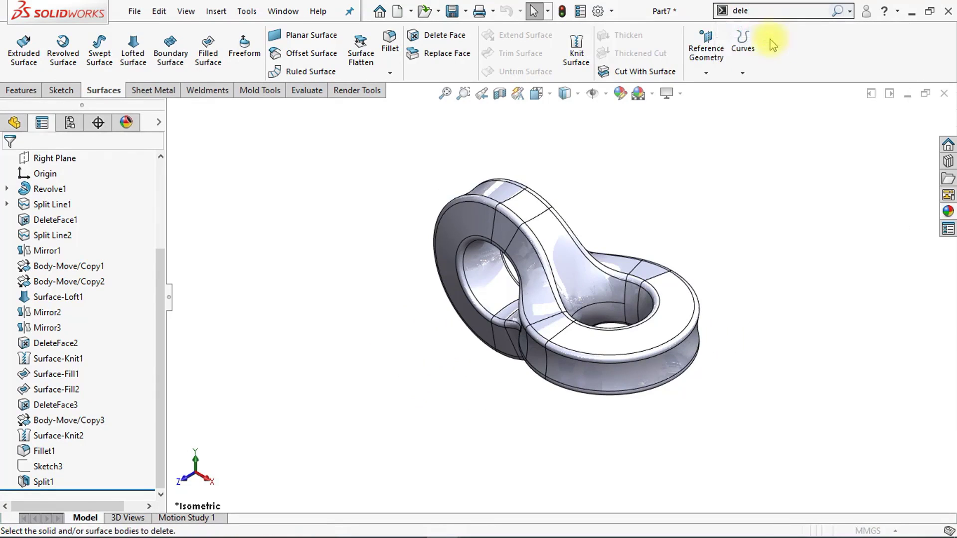
{"action": "left_click", "coordinate": [687, 321]}
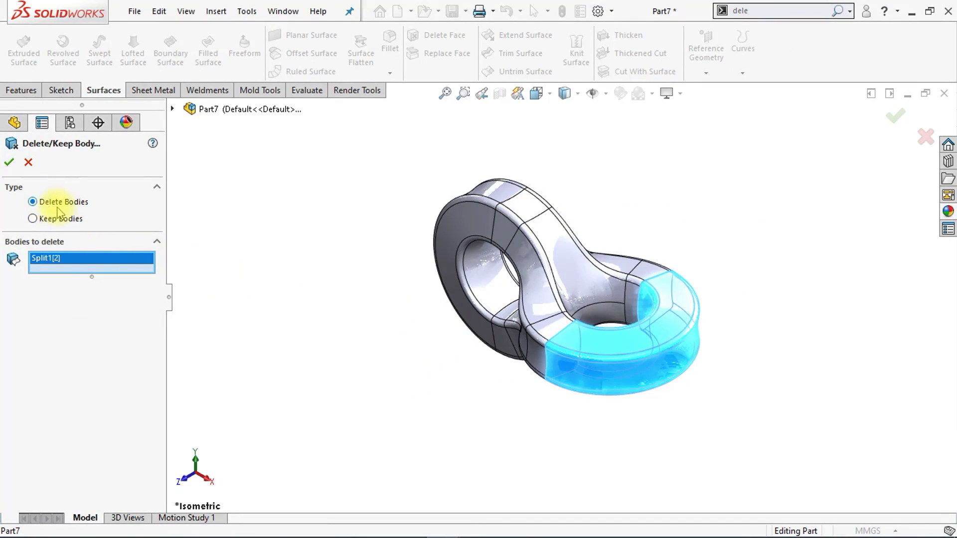
{"action": "left_click", "coordinate": [10, 163]}
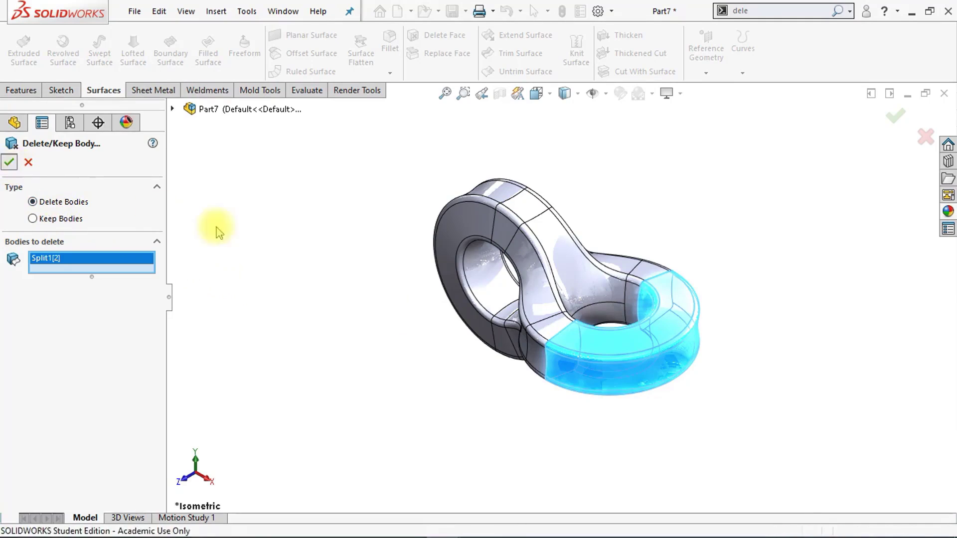
Mirror the middle body about its exposed flat end face, with Merge solids off
{"action": "left_click", "coordinate": [26, 92]}
{"action": "left_click", "coordinate": [503, 72]}
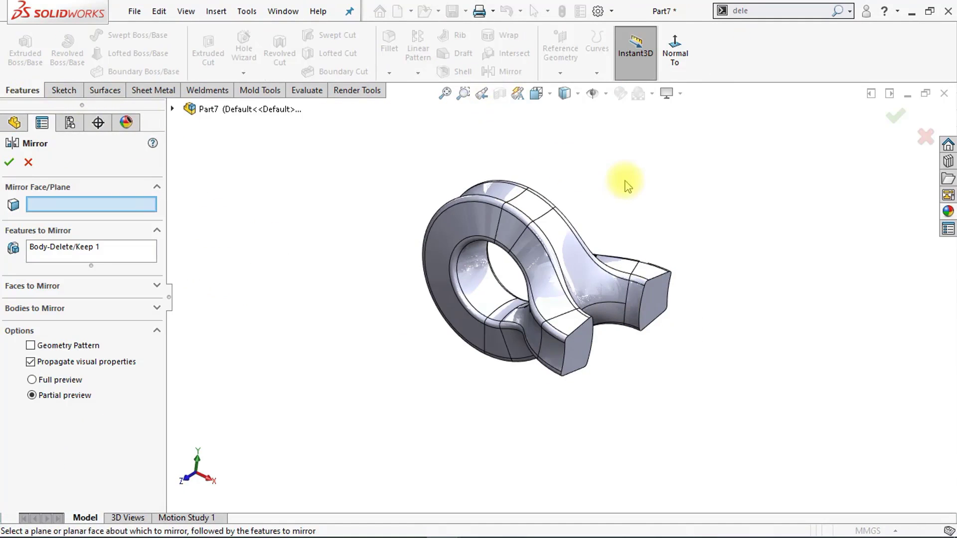
{"action": "middle_click_drag", "start_coordinate": [627, 186], "coordinate": [664, 299]}
{"action": "left_click", "coordinate": [645, 302]}
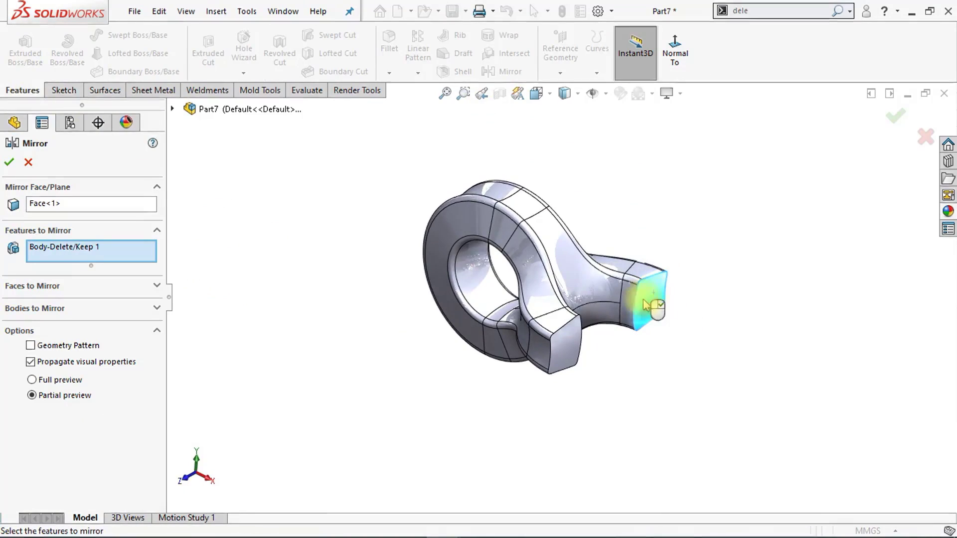
{"action": "left_click", "coordinate": [114, 309]}
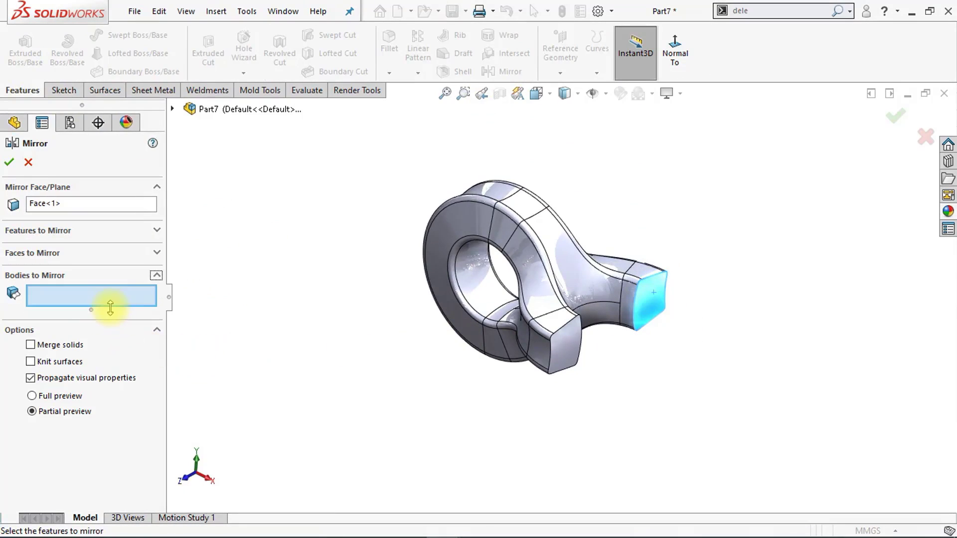
{"action": "left_click", "coordinate": [546, 275]}
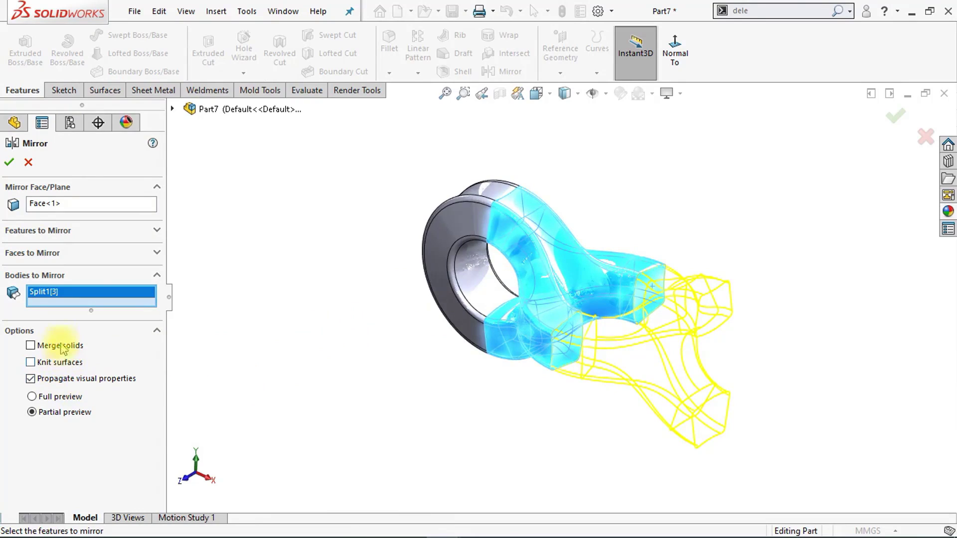
{"action": "left_click", "coordinate": [10, 163]}
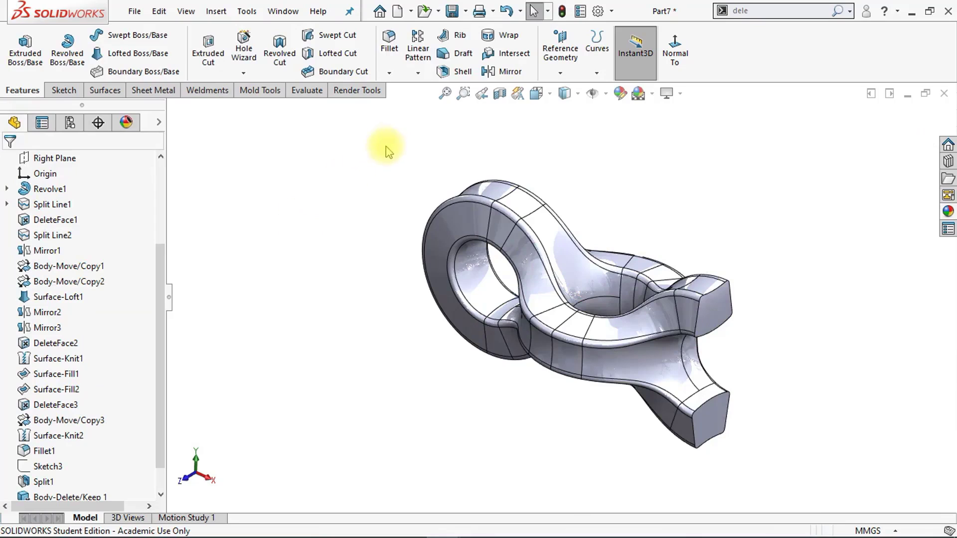
Mirror all three bodies about the flat end face of the mirrored middle body, with Merge solids off
{"action": "left_click", "coordinate": [507, 71]}
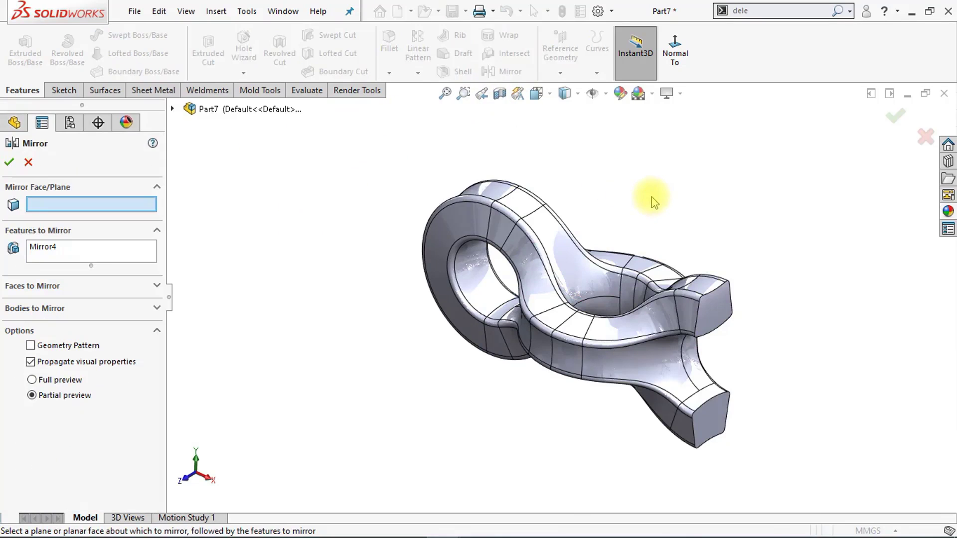
{"action": "key", "text": "z"}
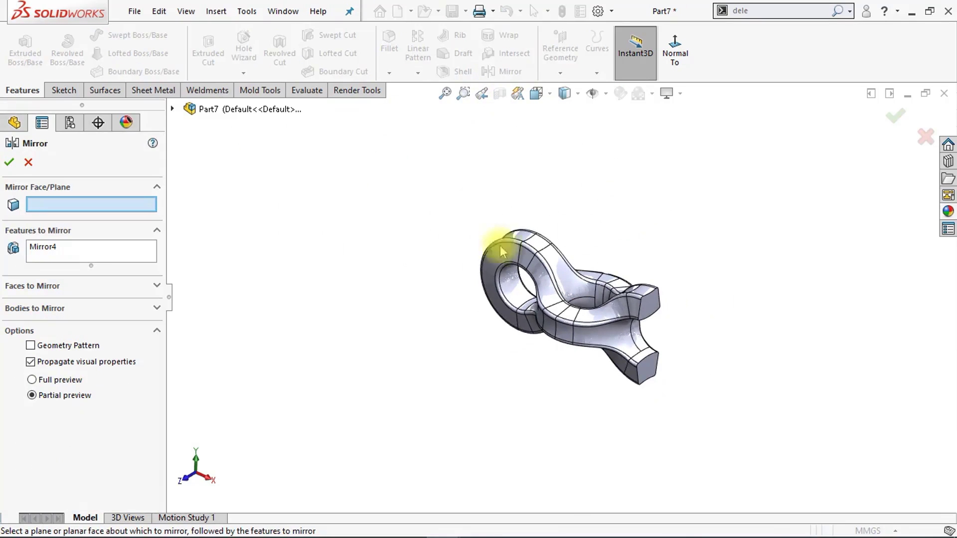
{"action": "left_click", "coordinate": [647, 319]}
{"action": "left_click", "coordinate": [58, 308]}
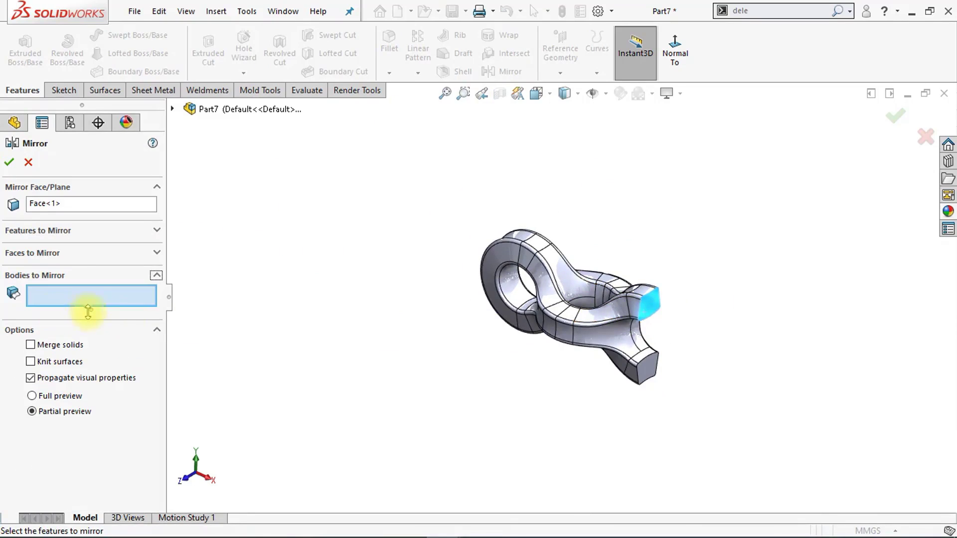
{"action": "left_click", "coordinate": [564, 320]}
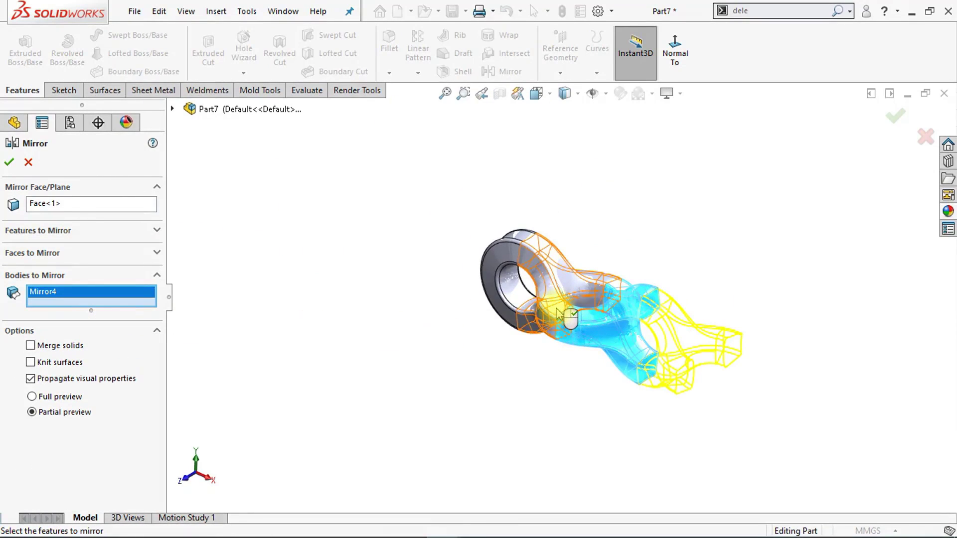
{"action": "left_click", "coordinate": [556, 310]}
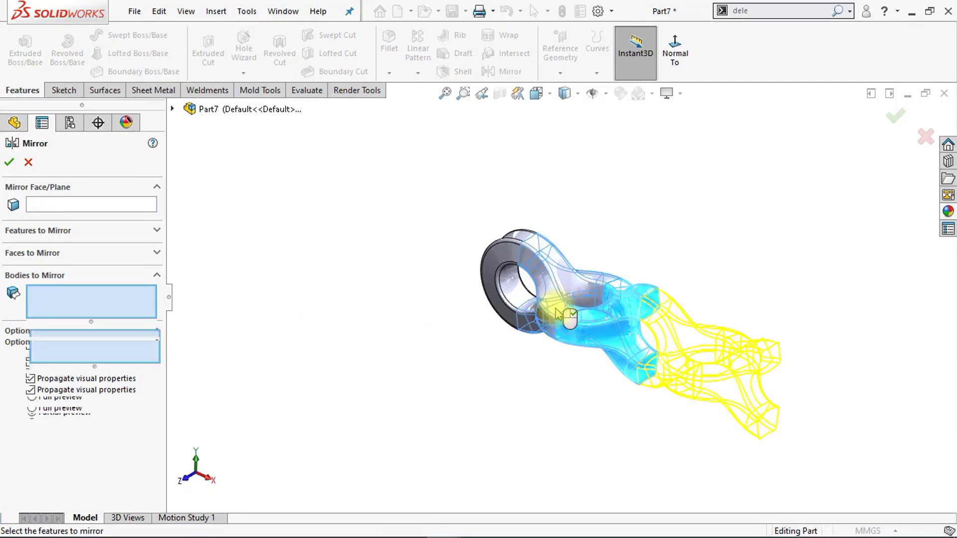
{"action": "left_click", "coordinate": [506, 264]}
{"action": "key", "text": "f"}
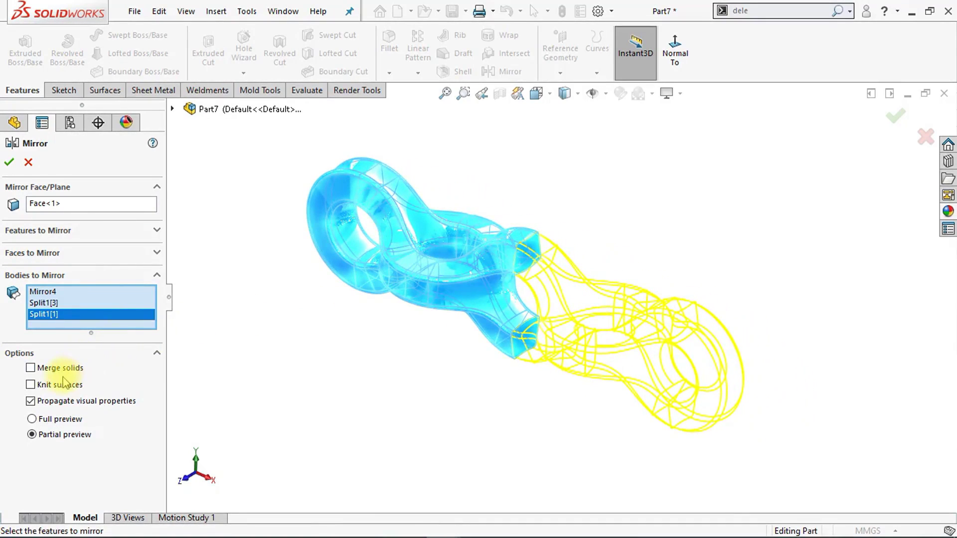
{"action": "left_click", "coordinate": [10, 161]}
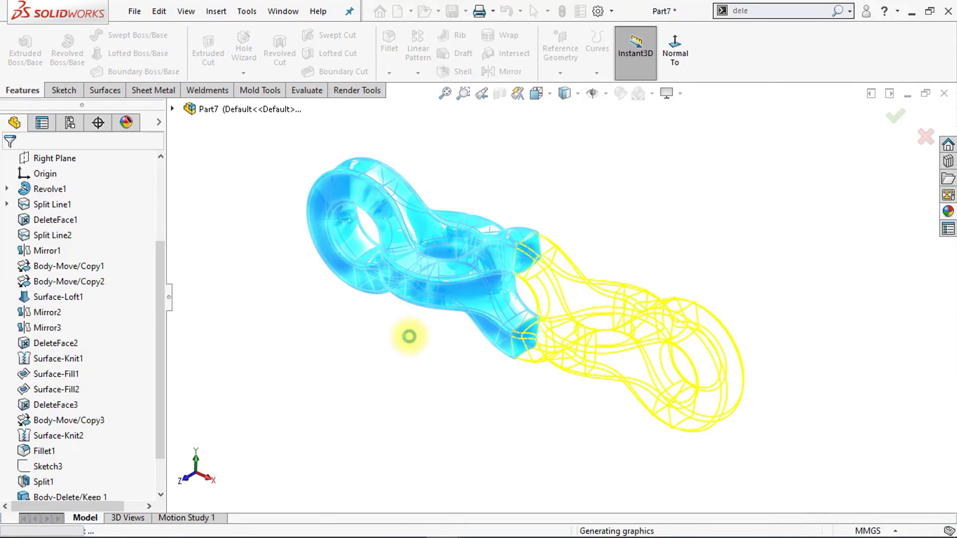
Combine all six chain bodies into one solid with the Add operation
{"action": "left_click", "coordinate": [744, 13]}
{"action": "type", "text": "c"}
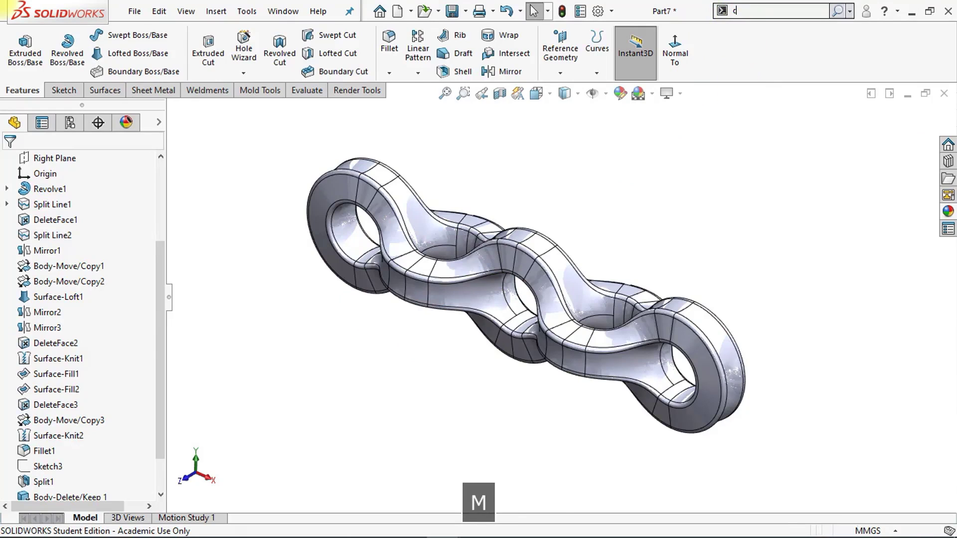
{"action": "type", "text": "omb"}
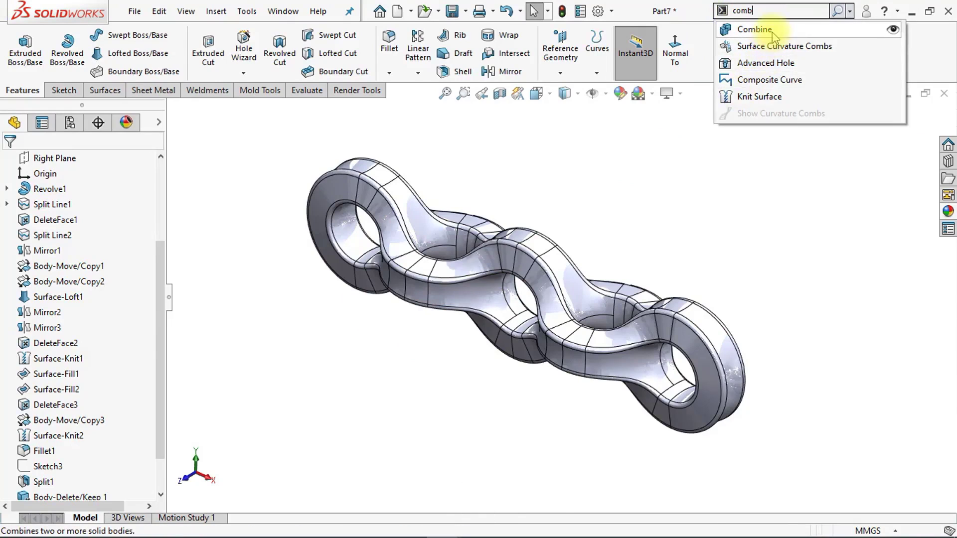
{"action": "left_click", "coordinate": [772, 34]}
{"action": "scroll", "coordinate": [746, 251], "scroll_direction": "up", "scroll_amount": 4}
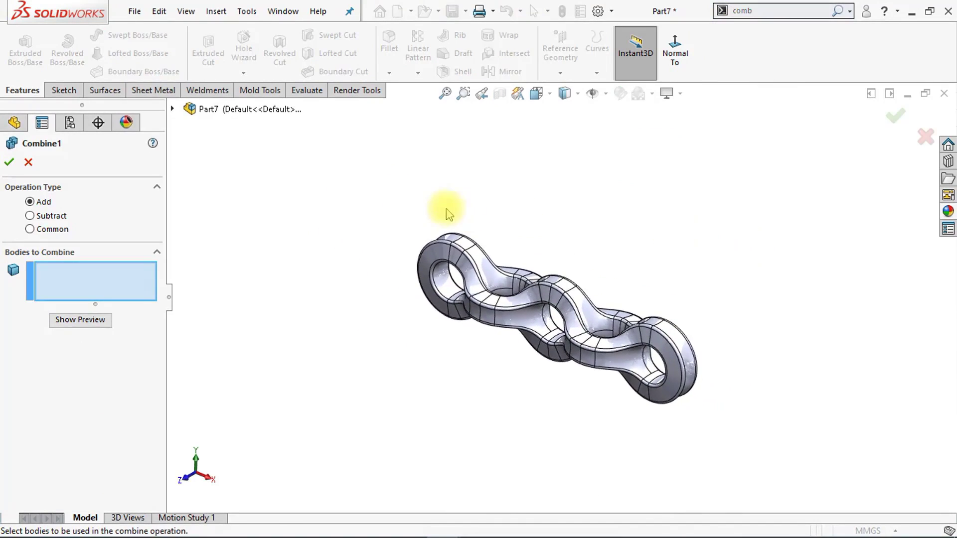
{"action": "mouse_move", "coordinate": [408, 191]}
{"action": "left_mouse_down"}
{"action": "mouse_move", "coordinate": [543, 194]}
{"action": "mouse_move", "coordinate": [757, 290]}
{"action": "mouse_move", "coordinate": [760, 410]}
{"action": "mouse_move", "coordinate": [679, 456]}
{"action": "mouse_move", "coordinate": [520, 426]}
{"action": "mouse_move", "coordinate": [373, 343]}
{"action": "left_mouse_up"}
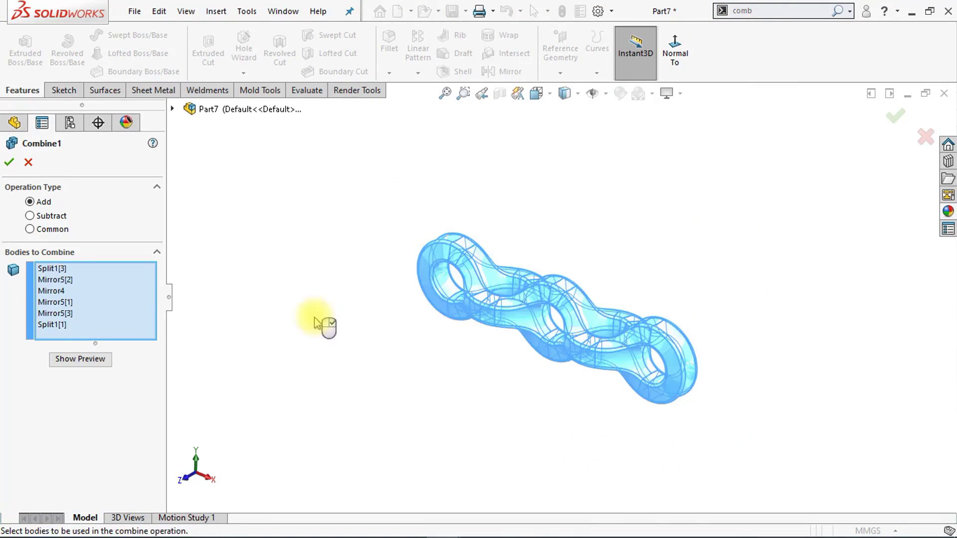
{"action": "left_click", "coordinate": [10, 163]}
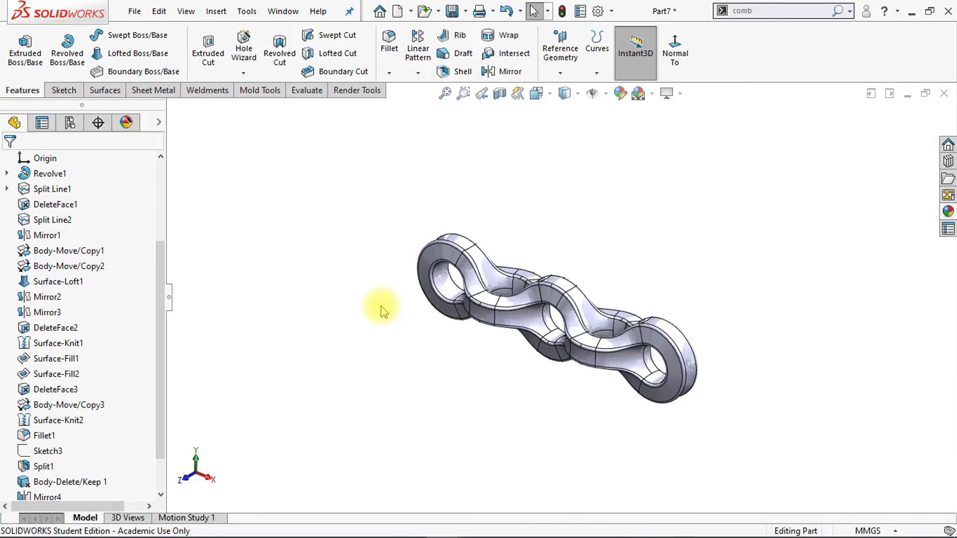
Display the chain as shaded without edges and show it in isometric view
{"action": "middle_click_drag", "start_coordinate": [385, 310], "coordinate": [374, 299]}
{"action": "left_click", "coordinate": [573, 94]}
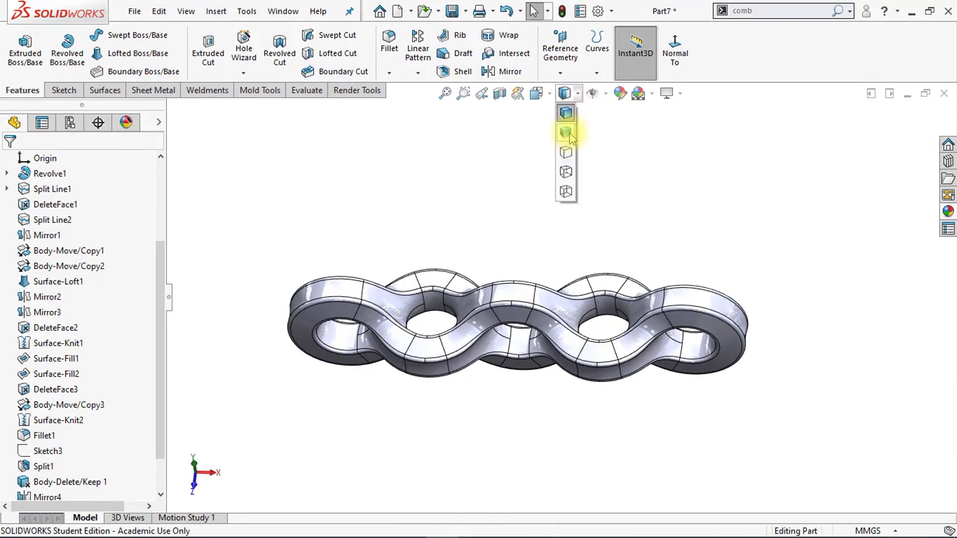
{"action": "left_click", "coordinate": [568, 135]}
{"action": "middle_click_drag", "start_coordinate": [568, 139], "coordinate": [570, 144]}
{"action": "key", "text": "Left"}
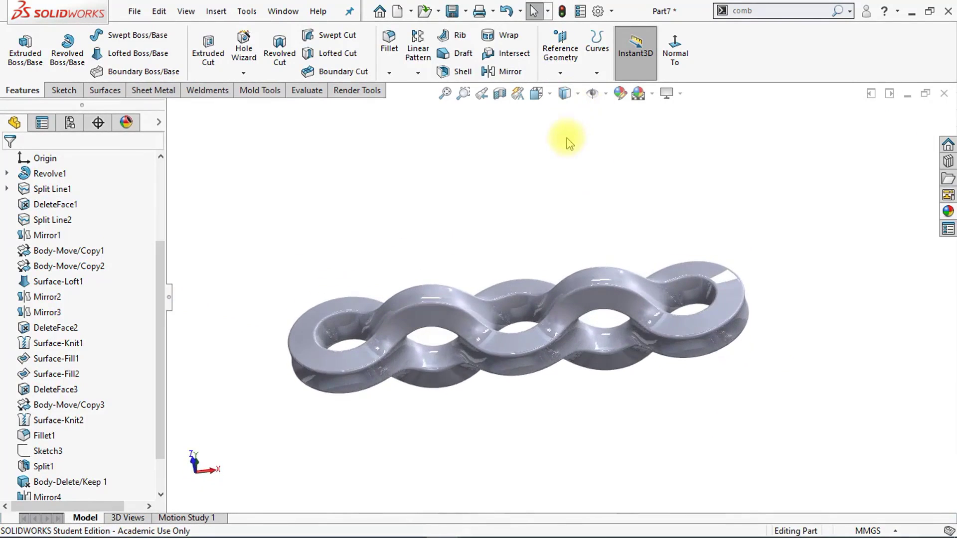
{"action": "key", "text": "ctrl+7"}
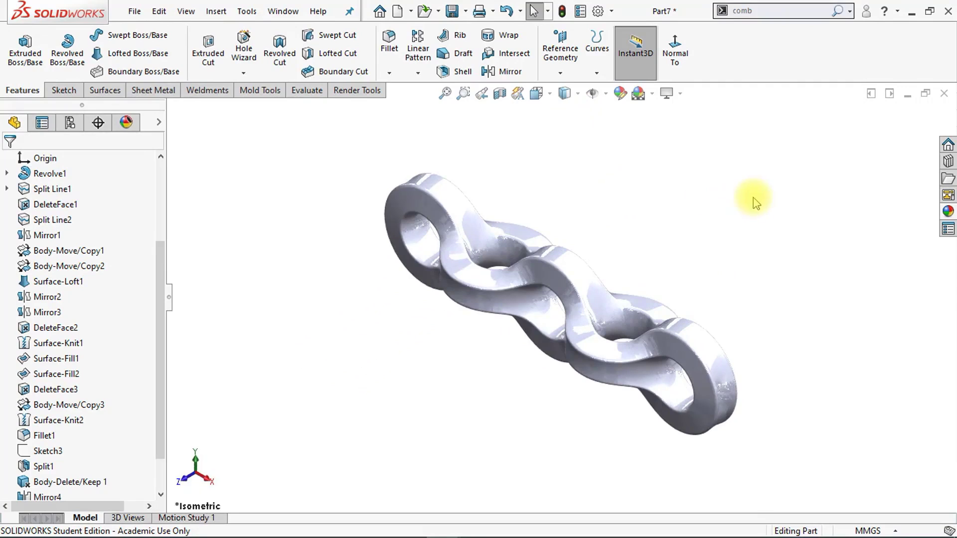
Apply the Backdrop - Studio Room 2 scene from the Basic Scenes to the graphics area
{"action": "left_click", "coordinate": [947, 213]}
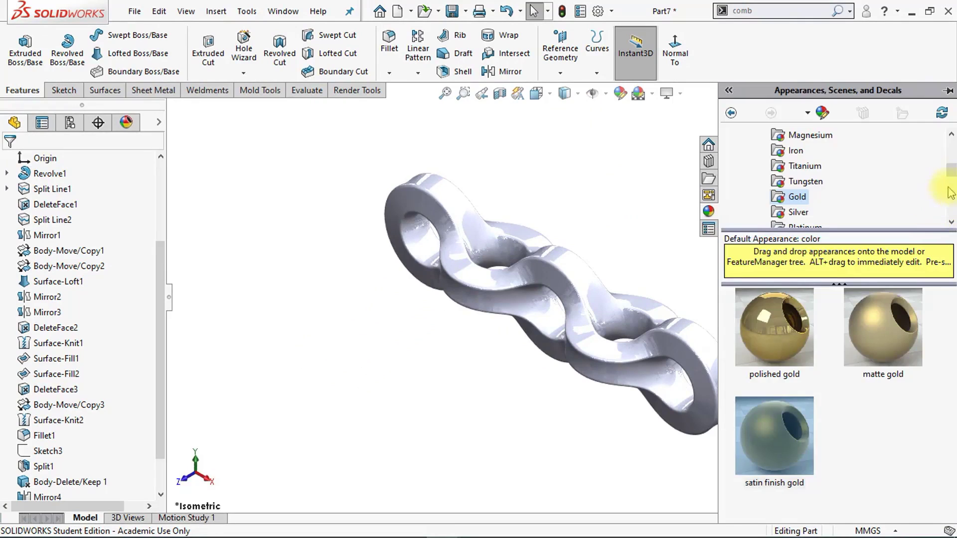
{"action": "left_click_drag", "start_coordinate": [952, 175], "coordinate": [948, 142]}
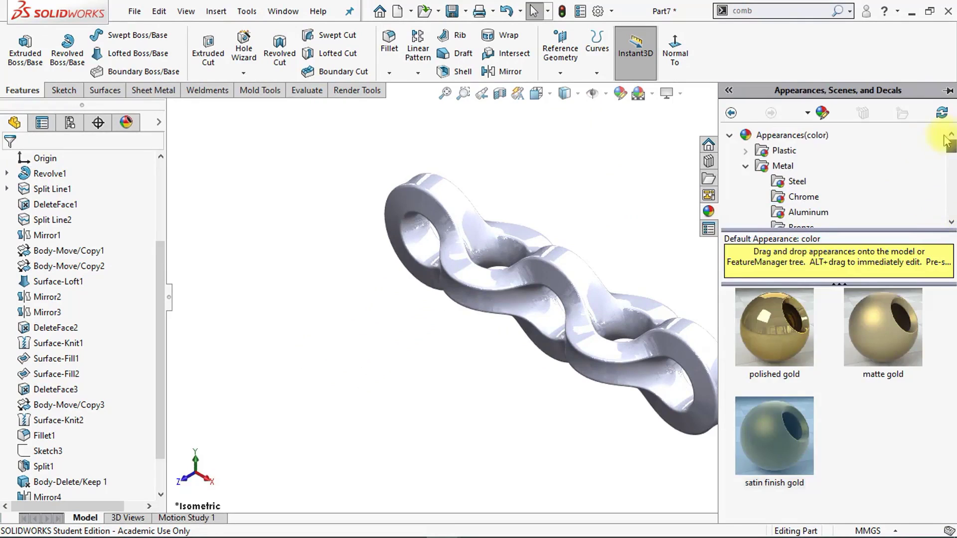
{"action": "left_click", "coordinate": [731, 137]}
{"action": "left_click", "coordinate": [792, 166]}
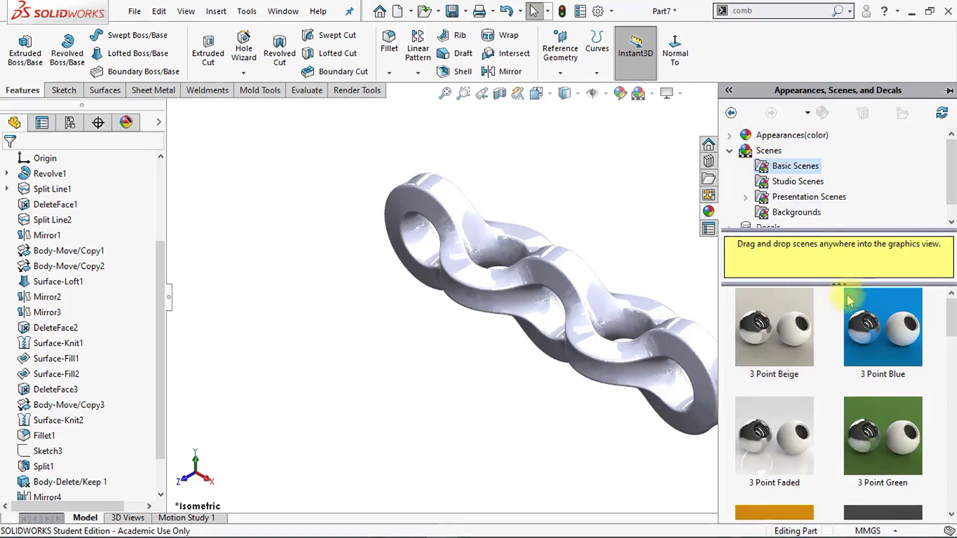
{"action": "left_click_drag", "start_coordinate": [951, 319], "coordinate": [951, 501]}
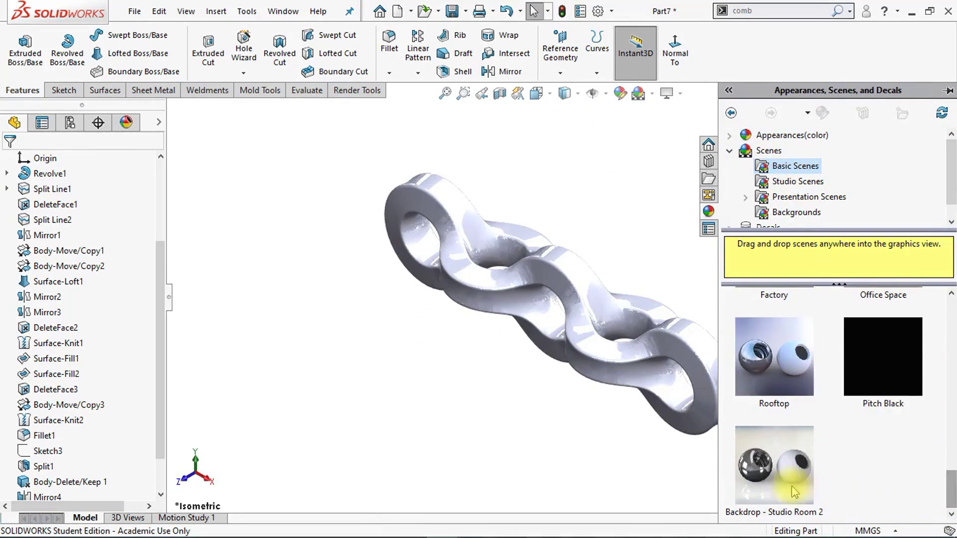
{"action": "left_click_drag", "start_coordinate": [778, 471], "coordinate": [584, 440]}
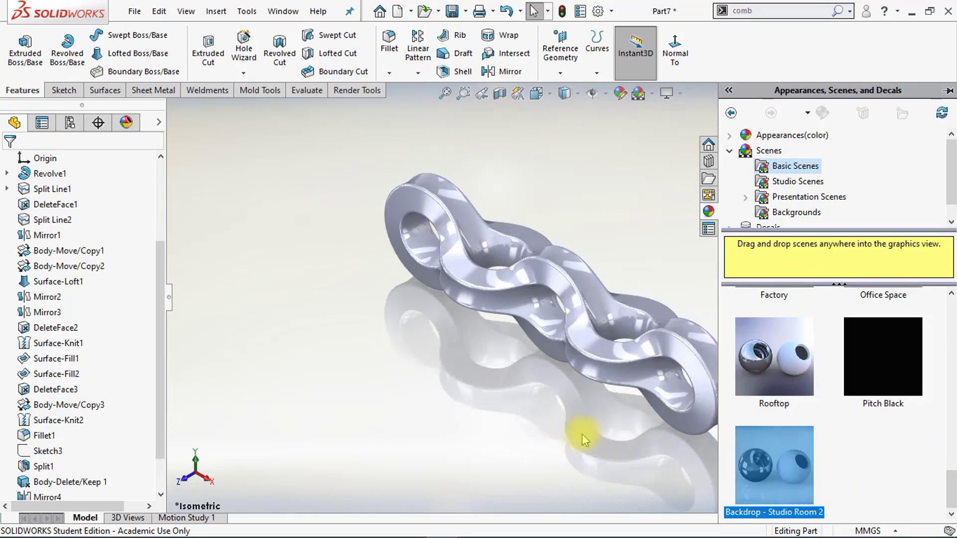
Apply the satin finish stainless steel appearance from the Metal > Steel appearances to the chain
{"action": "left_click", "coordinate": [951, 189]}
{"action": "left_click", "coordinate": [731, 151]}
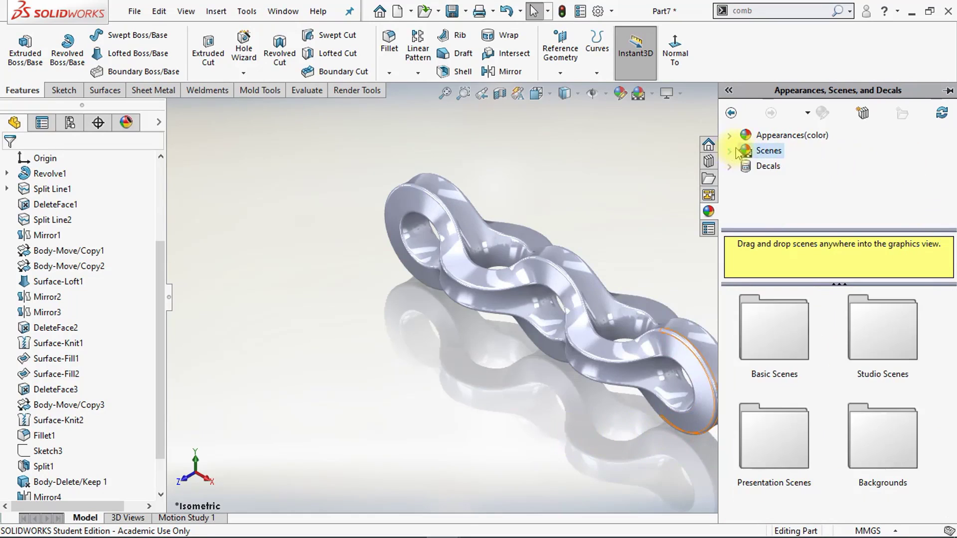
{"action": "left_click", "coordinate": [729, 136]}
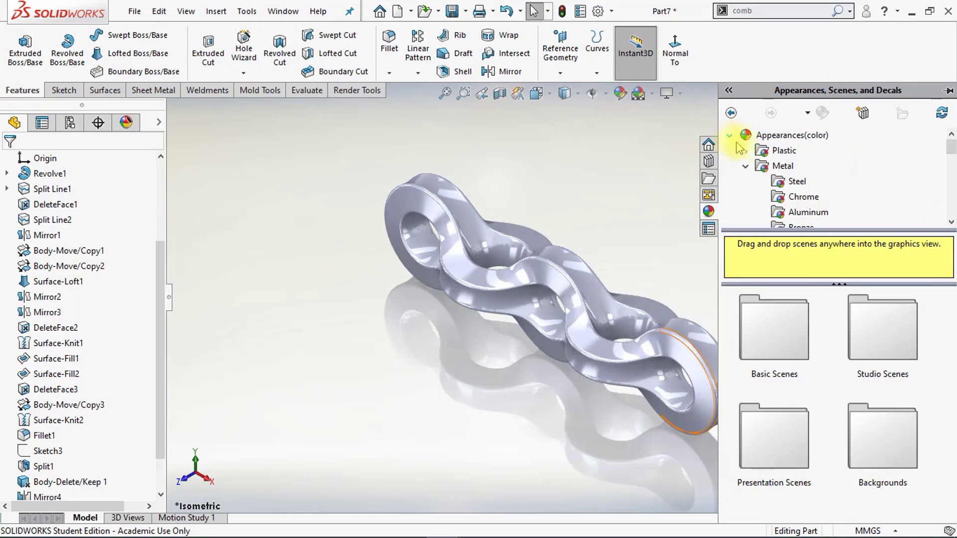
{"action": "left_click", "coordinate": [780, 182]}
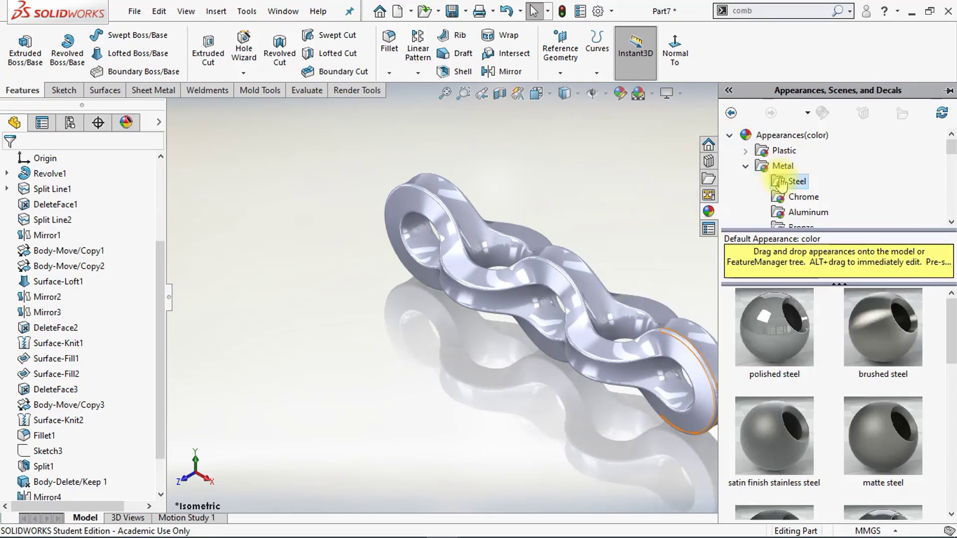
{"action": "double_click", "coordinate": [779, 443]}
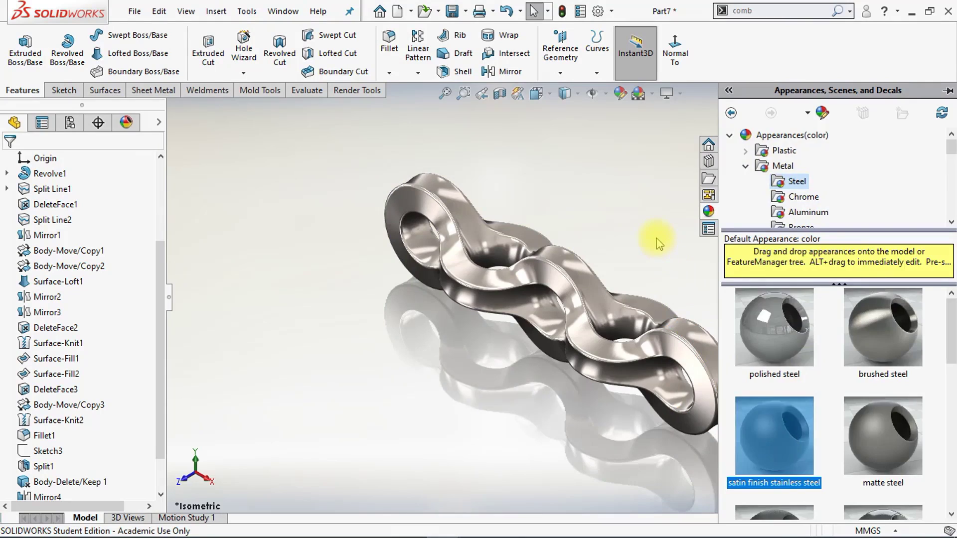
Edit the scene to use a plain Color background and accept the change
{"action": "key", "text": "ctrl+1"}
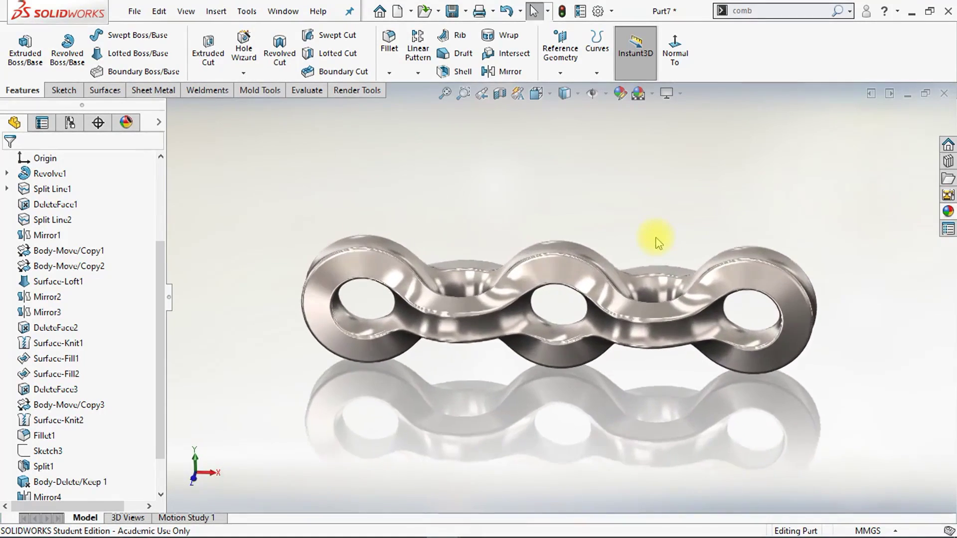
{"action": "right_click", "coordinate": [367, 94]}
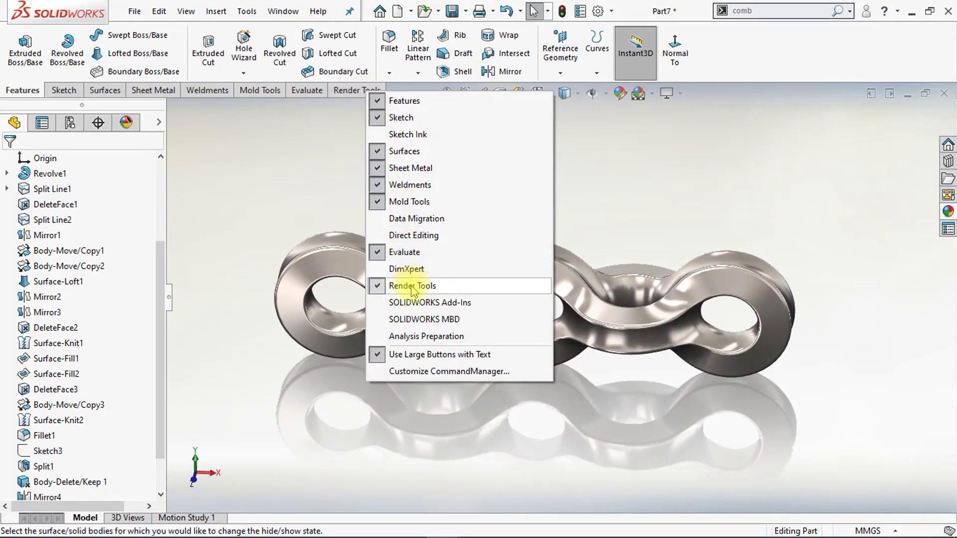
{"action": "left_click", "coordinate": [314, 202]}
{"action": "left_click", "coordinate": [351, 92]}
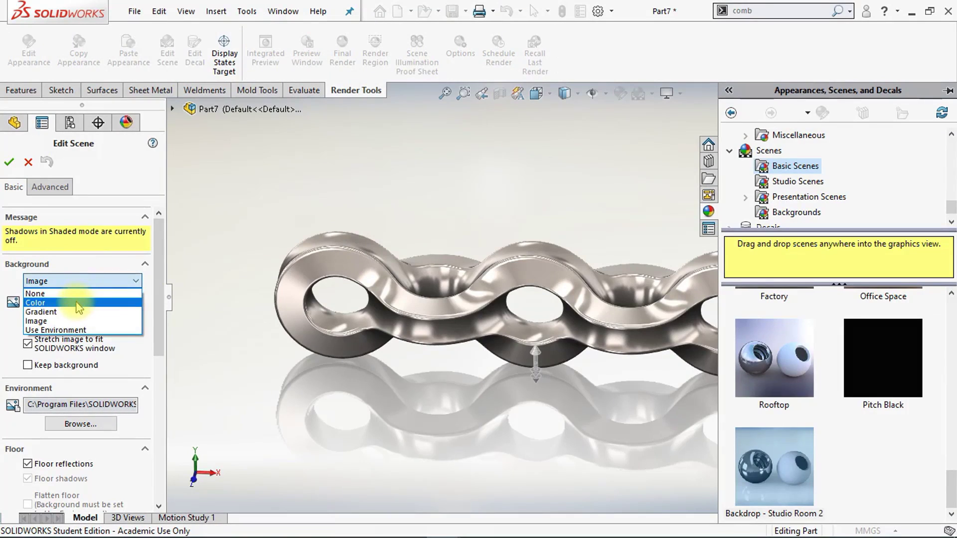
{"action": "left_click", "coordinate": [78, 303]}
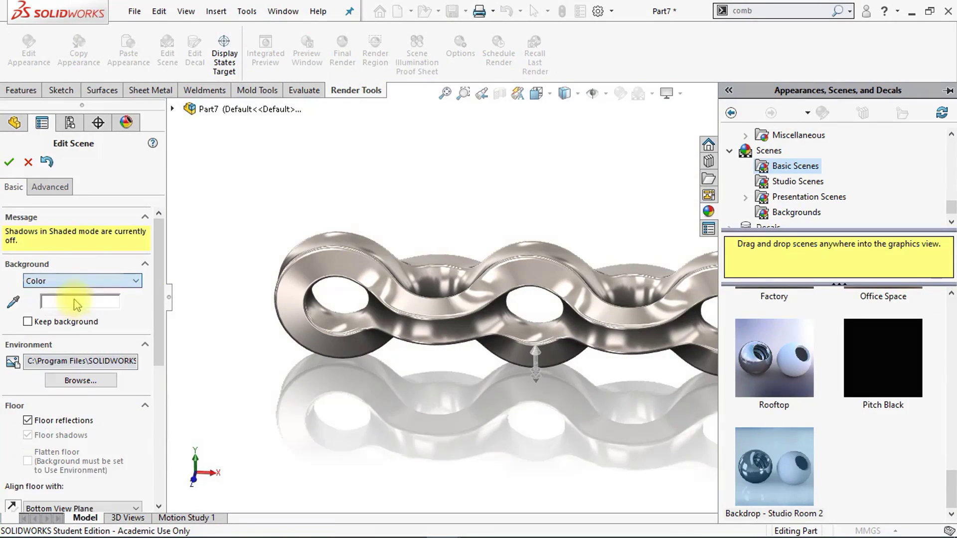
{"action": "left_click", "coordinate": [9, 164]}
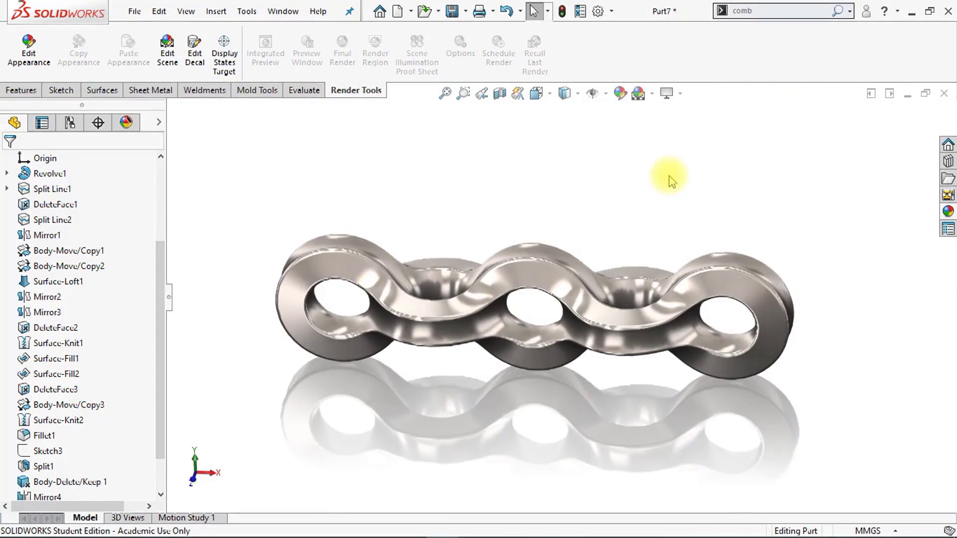
Hide the feature tree, show the chain in isometric view, and turn on Shadows In Shaded Mode and Ambient Occlusion
{"action": "key", "text": "ctrl+1"}
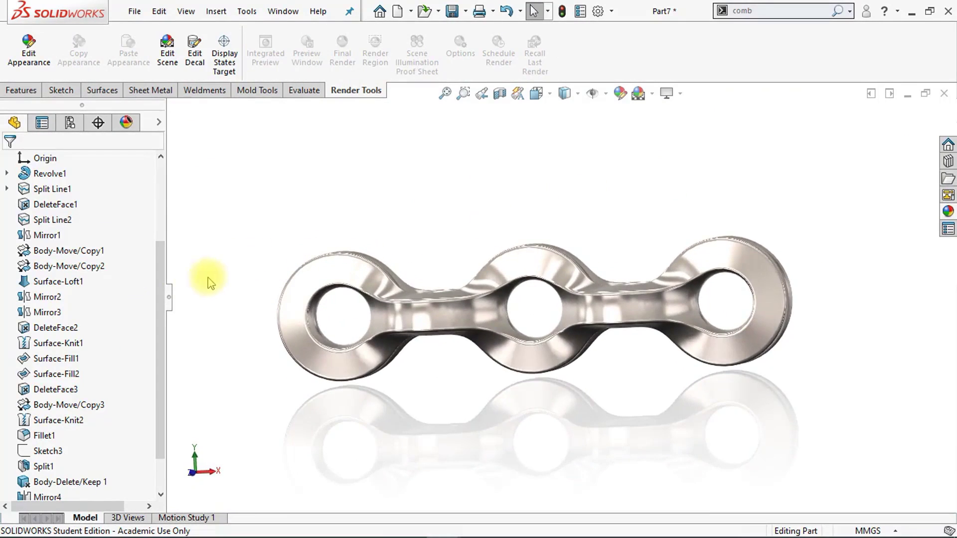
{"action": "left_click", "coordinate": [169, 297]}
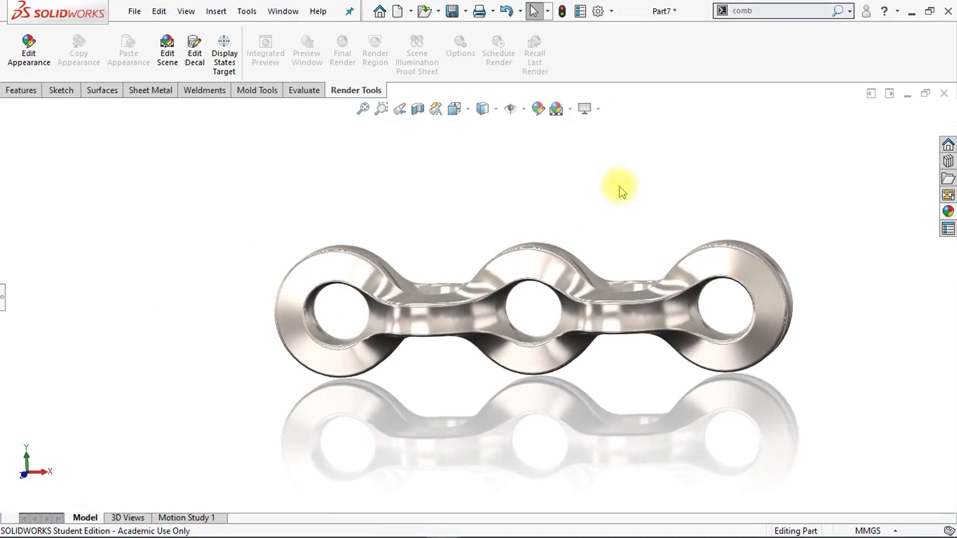
{"action": "key", "text": "ctrl+7"}
{"action": "left_click", "coordinate": [601, 109]}
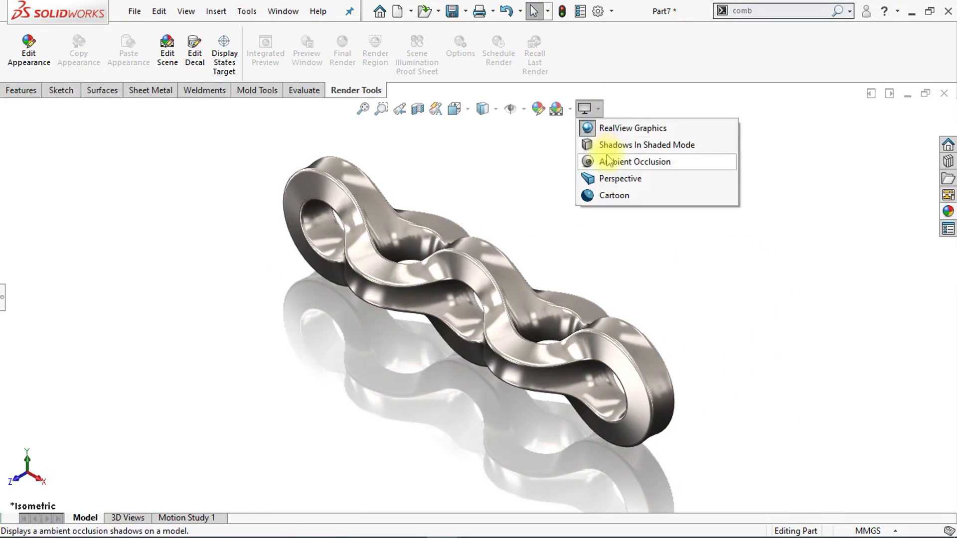
{"action": "left_click", "coordinate": [610, 146]}
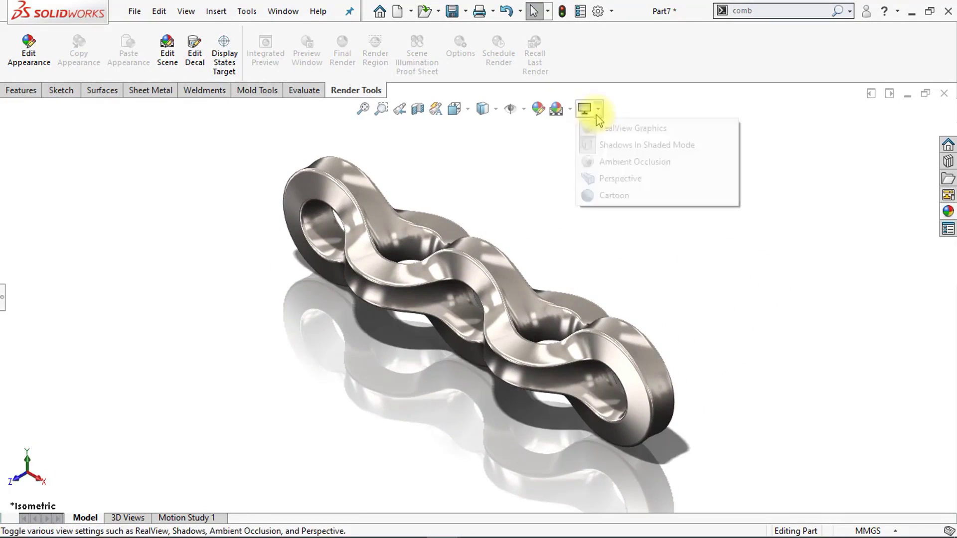
{"action": "left_click", "coordinate": [605, 165]}
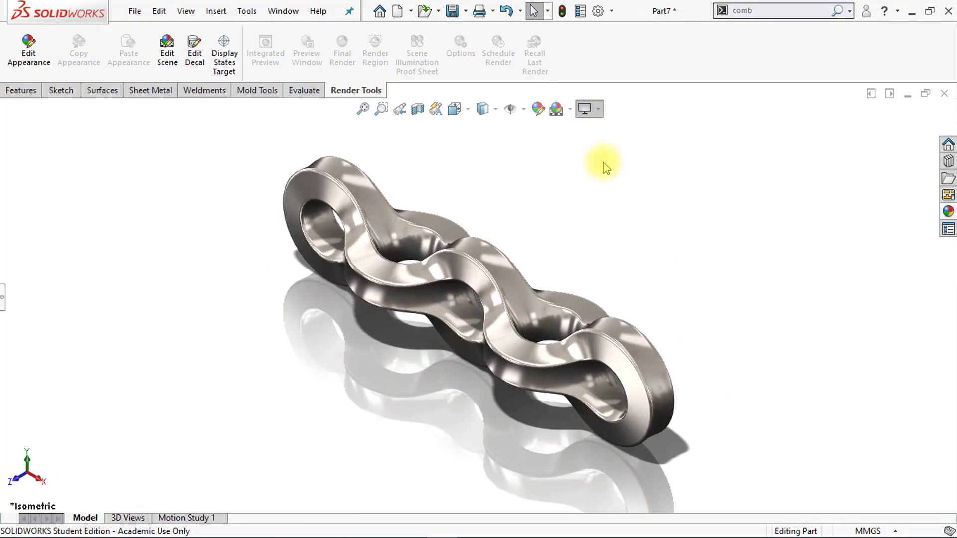